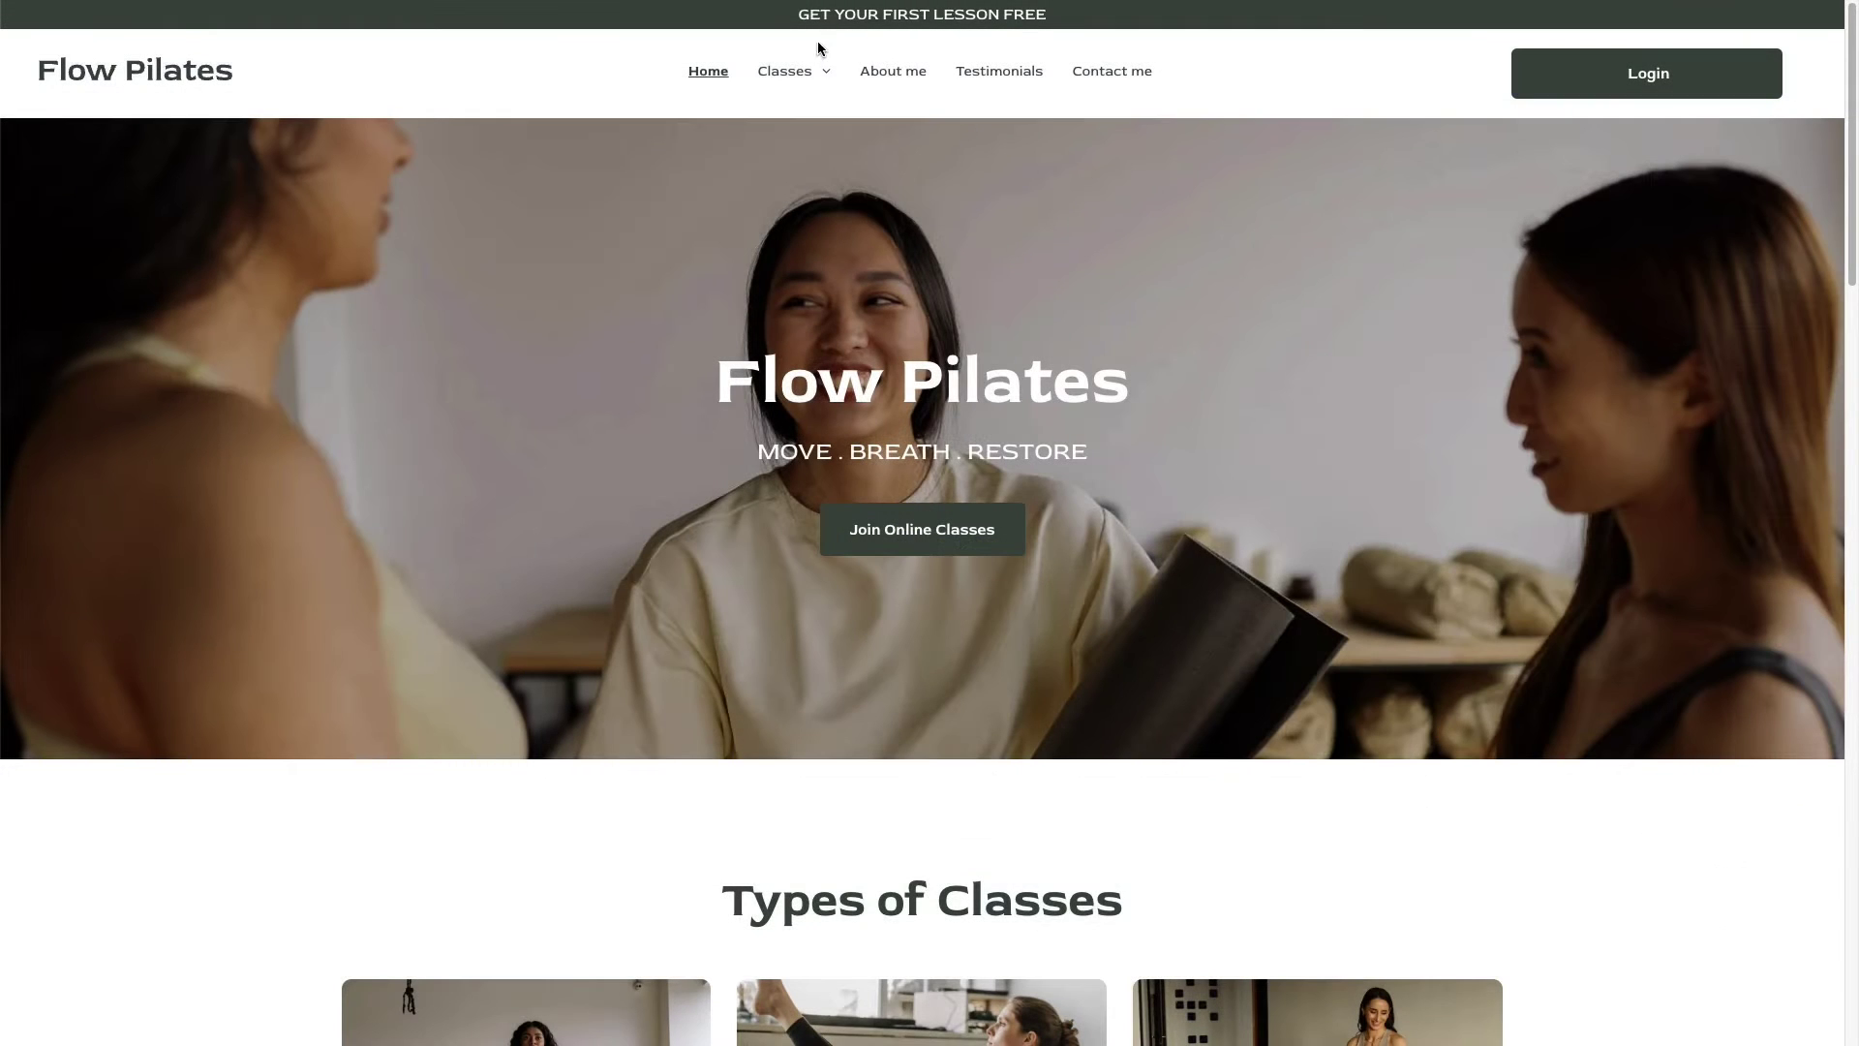
- Open the Free lesson page from Classes and log in to the site as a member
mouse_move(823, 77)
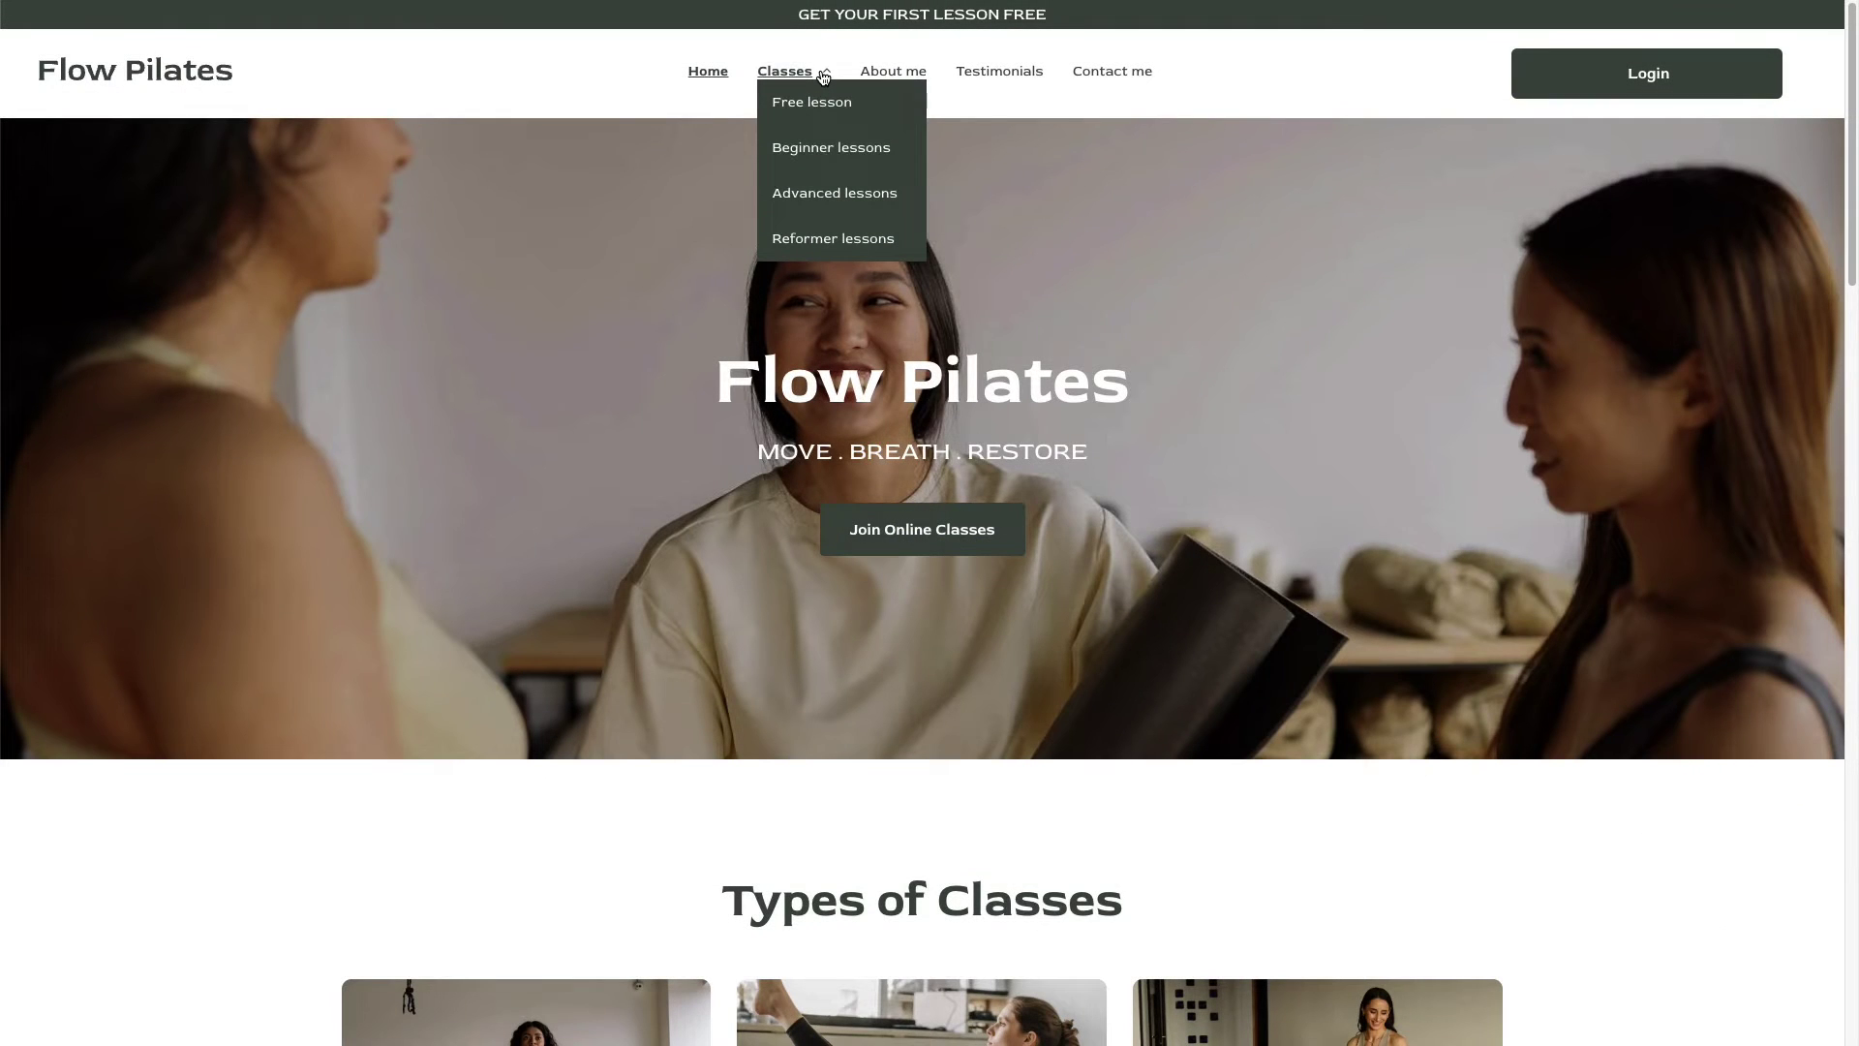
click(829, 115)
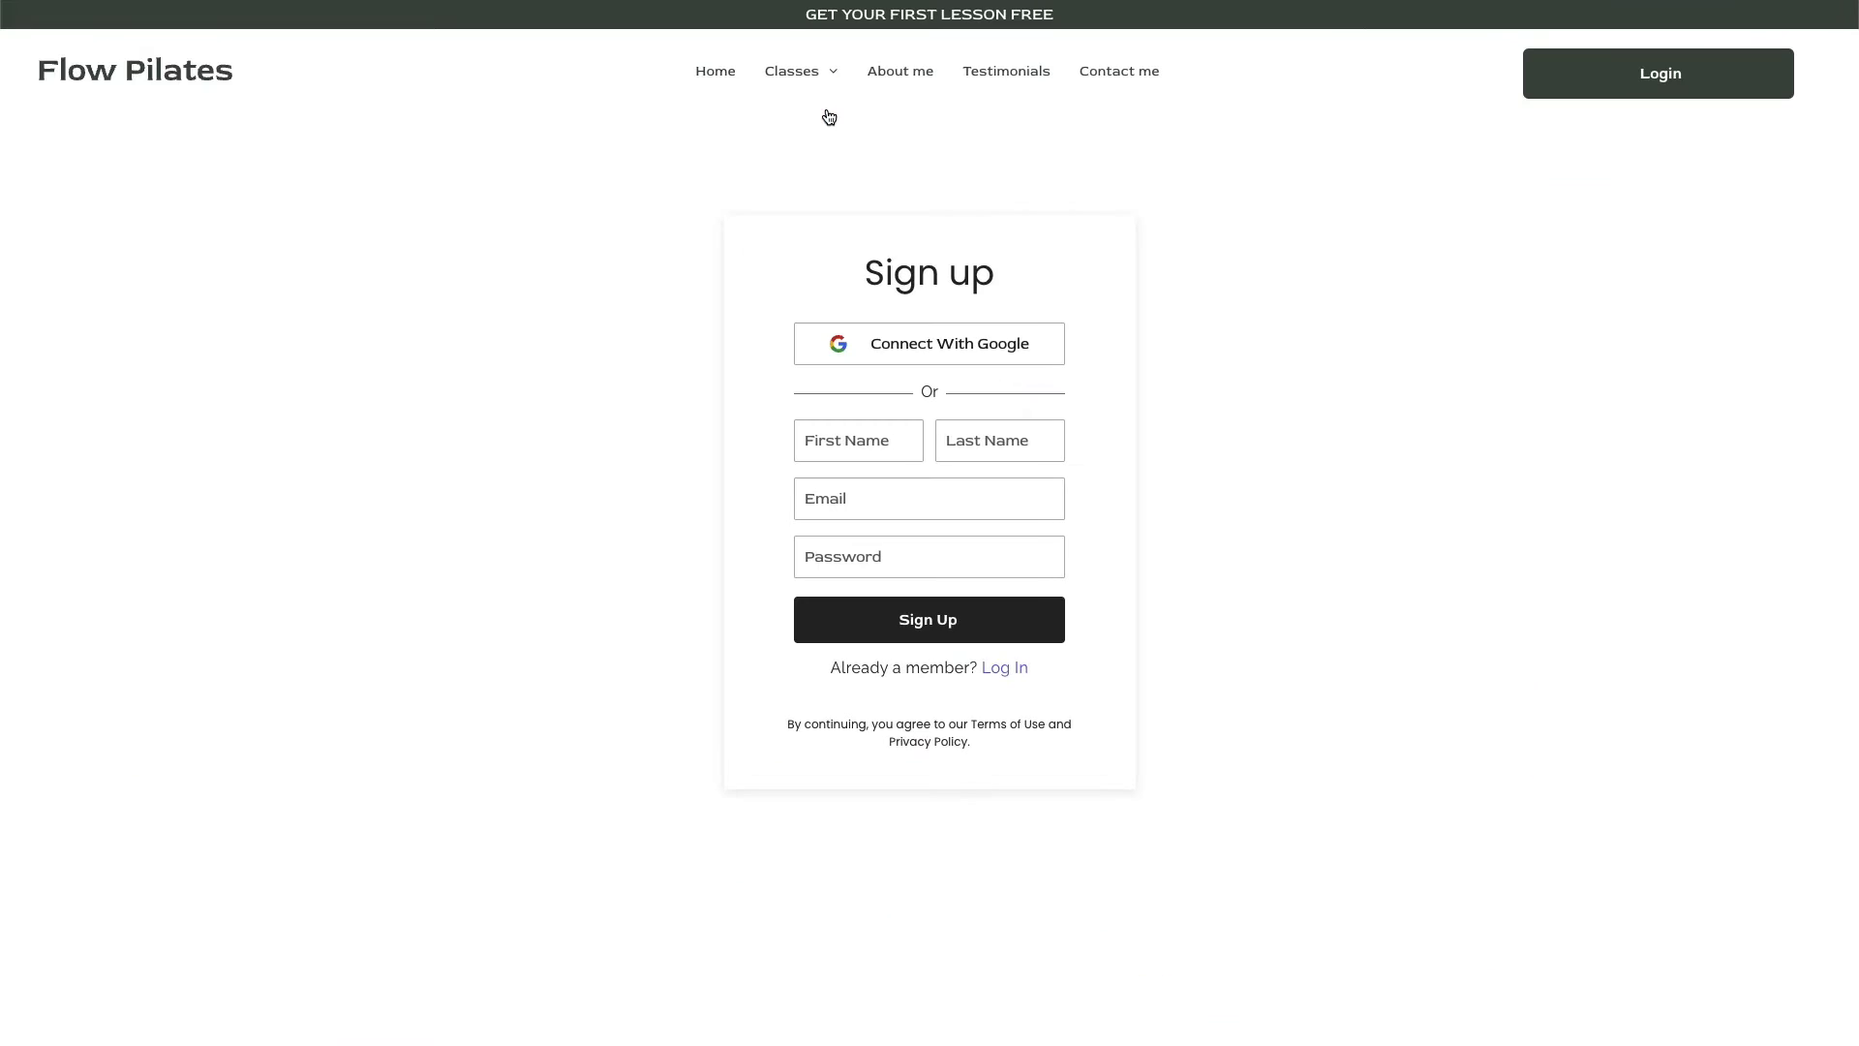
click(1004, 667)
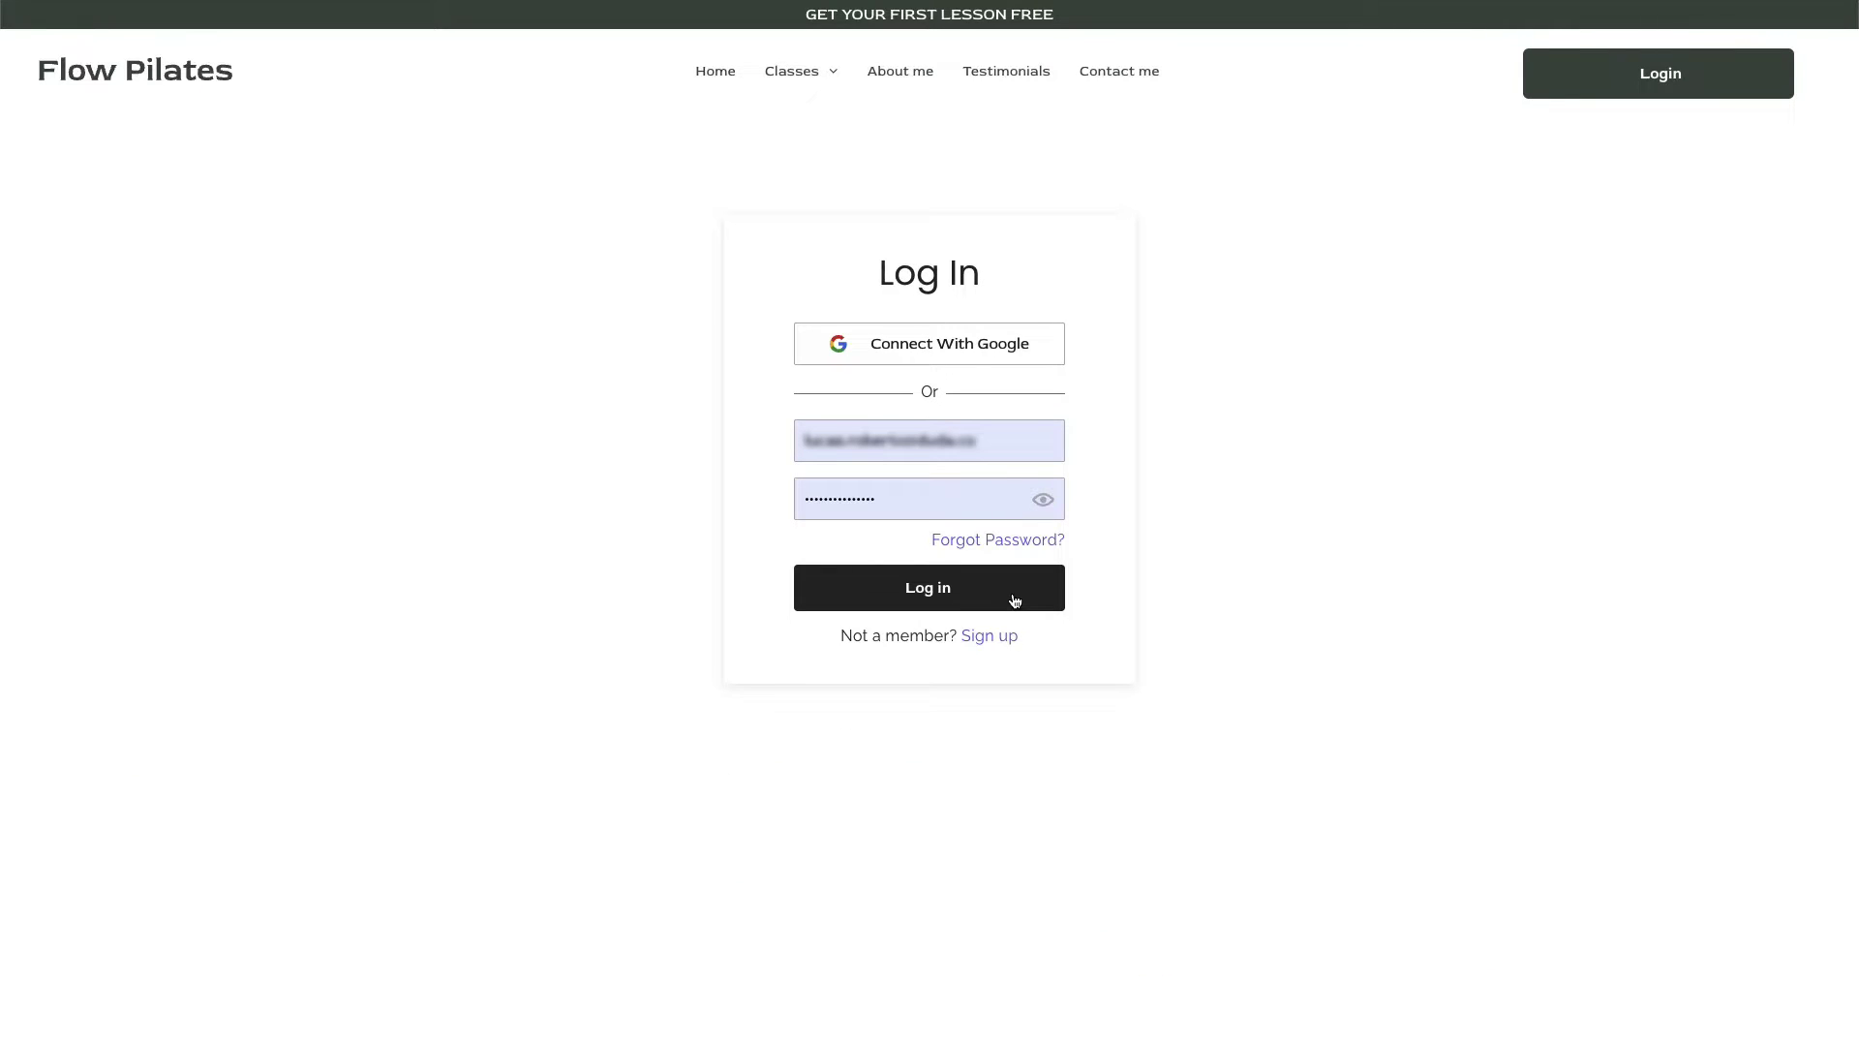
click(1014, 600)
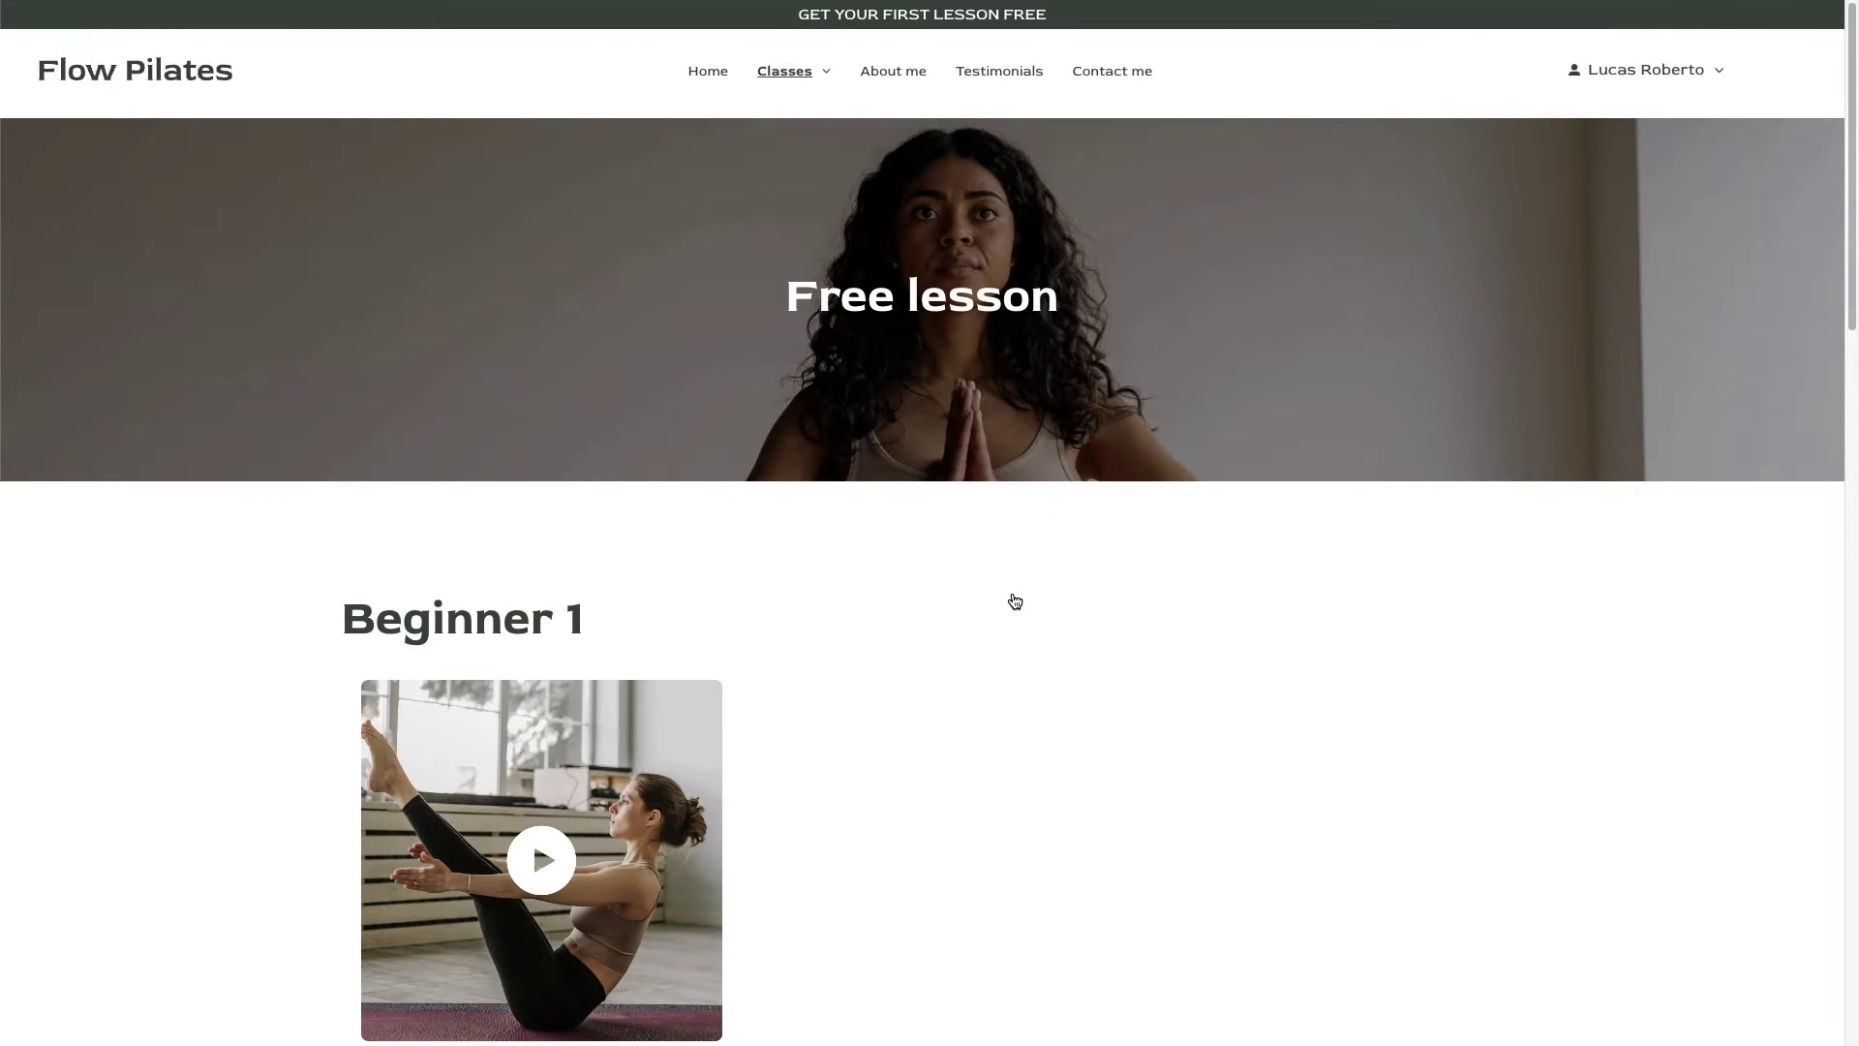
- Open Beginner lessons, see its members-only notice, and follow the Join now link
mouse_move(792, 95)
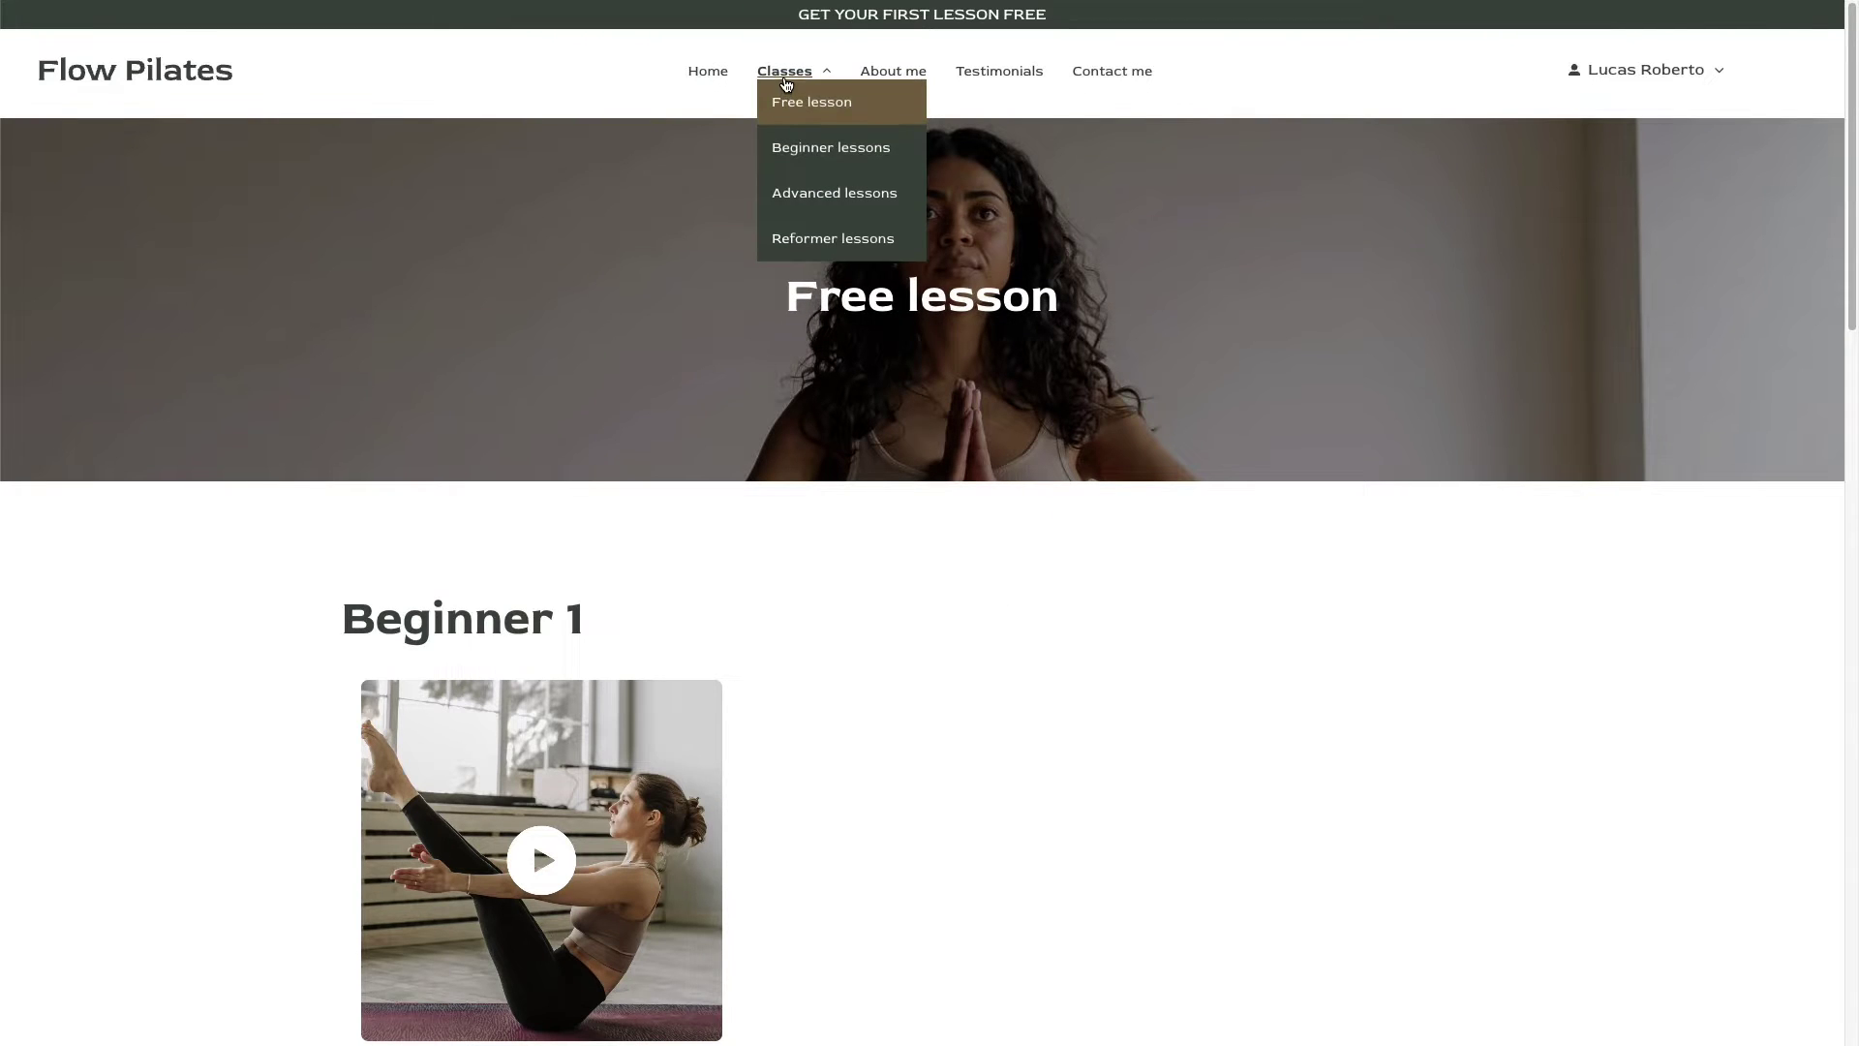
click(789, 155)
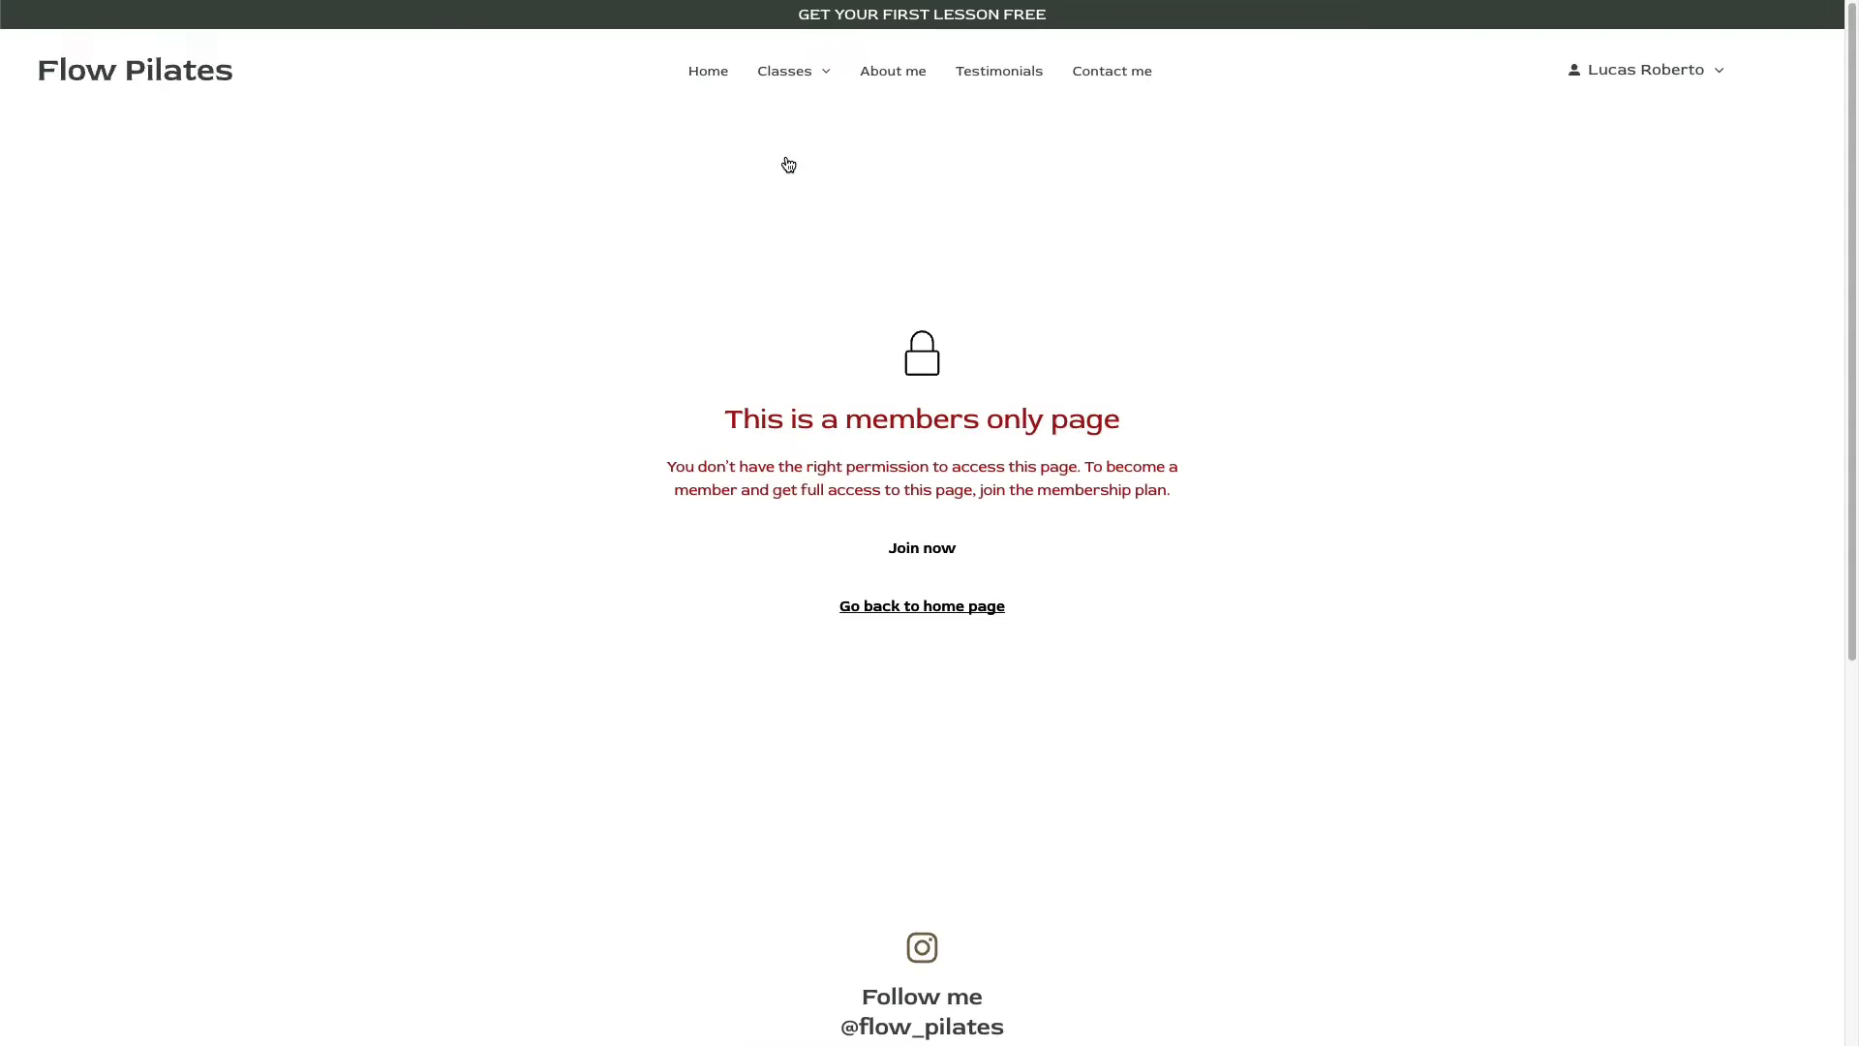
click(918, 550)
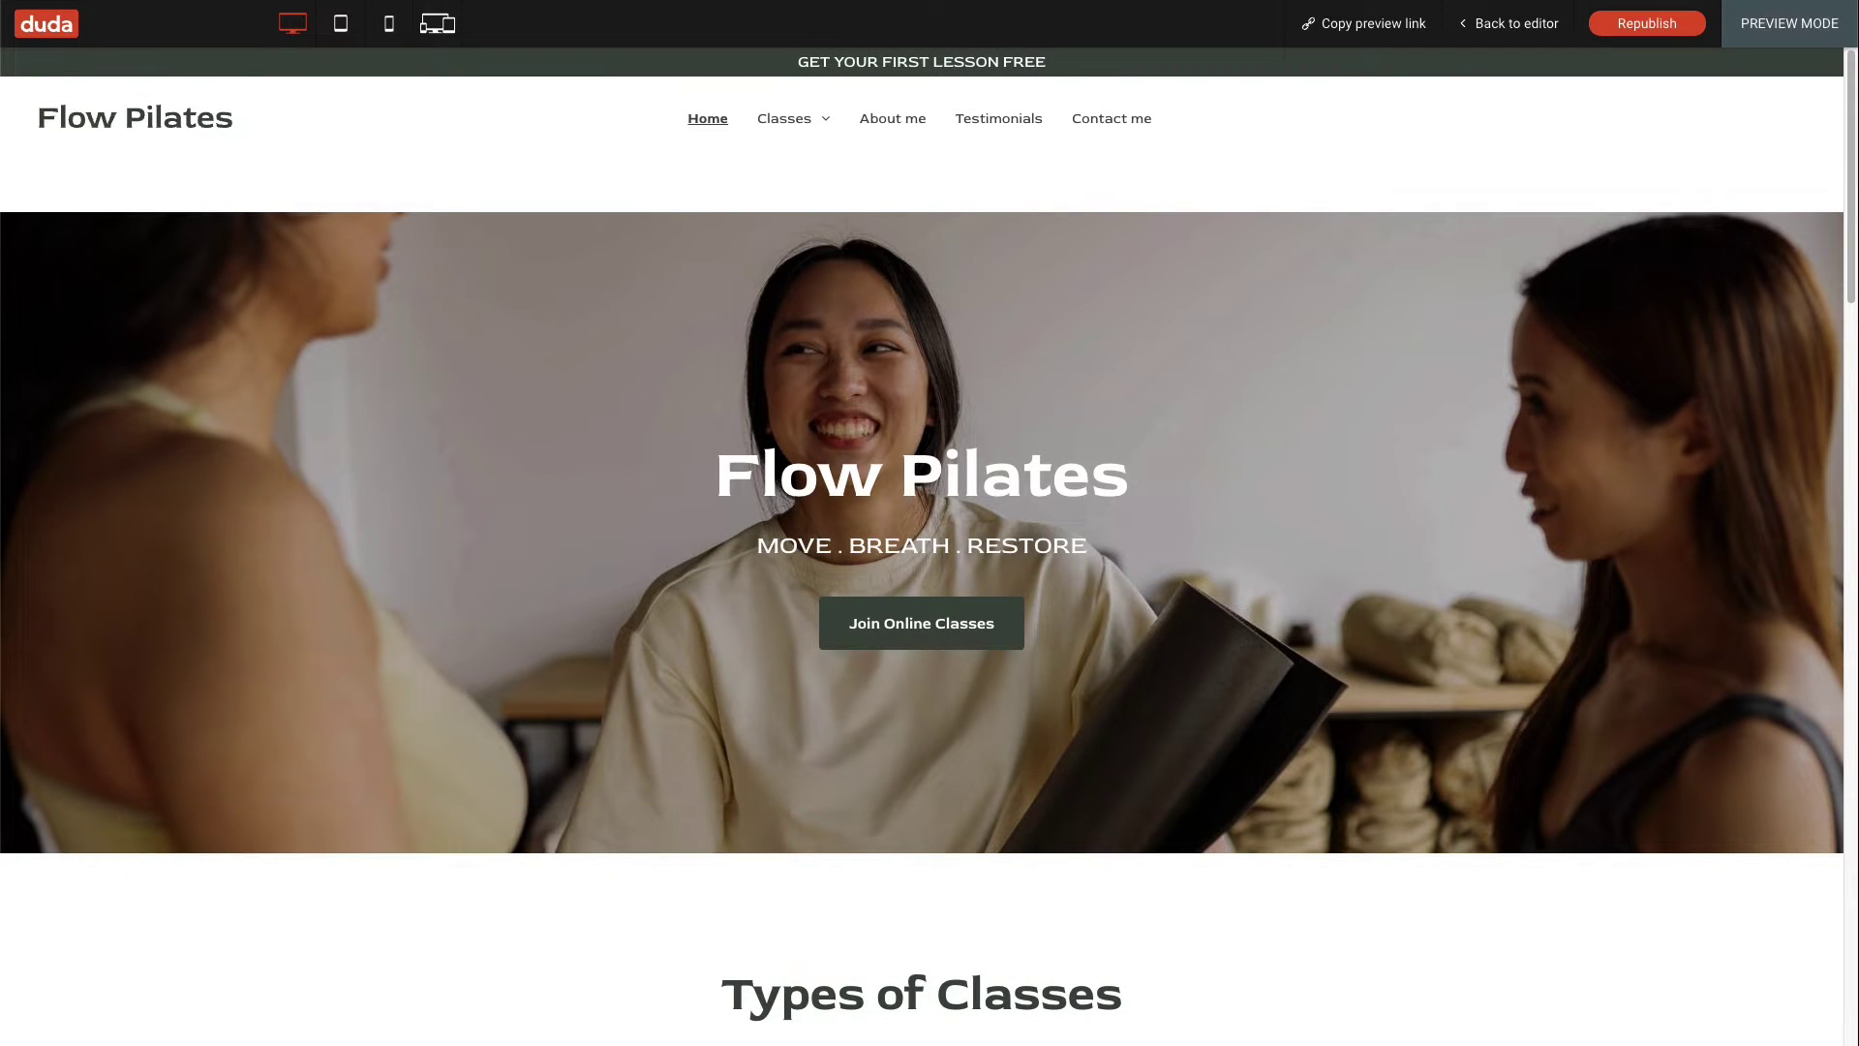
- Preview the Free lesson page, scroll through it, and return to the editor
mouse_move(807, 120)
click(807, 152)
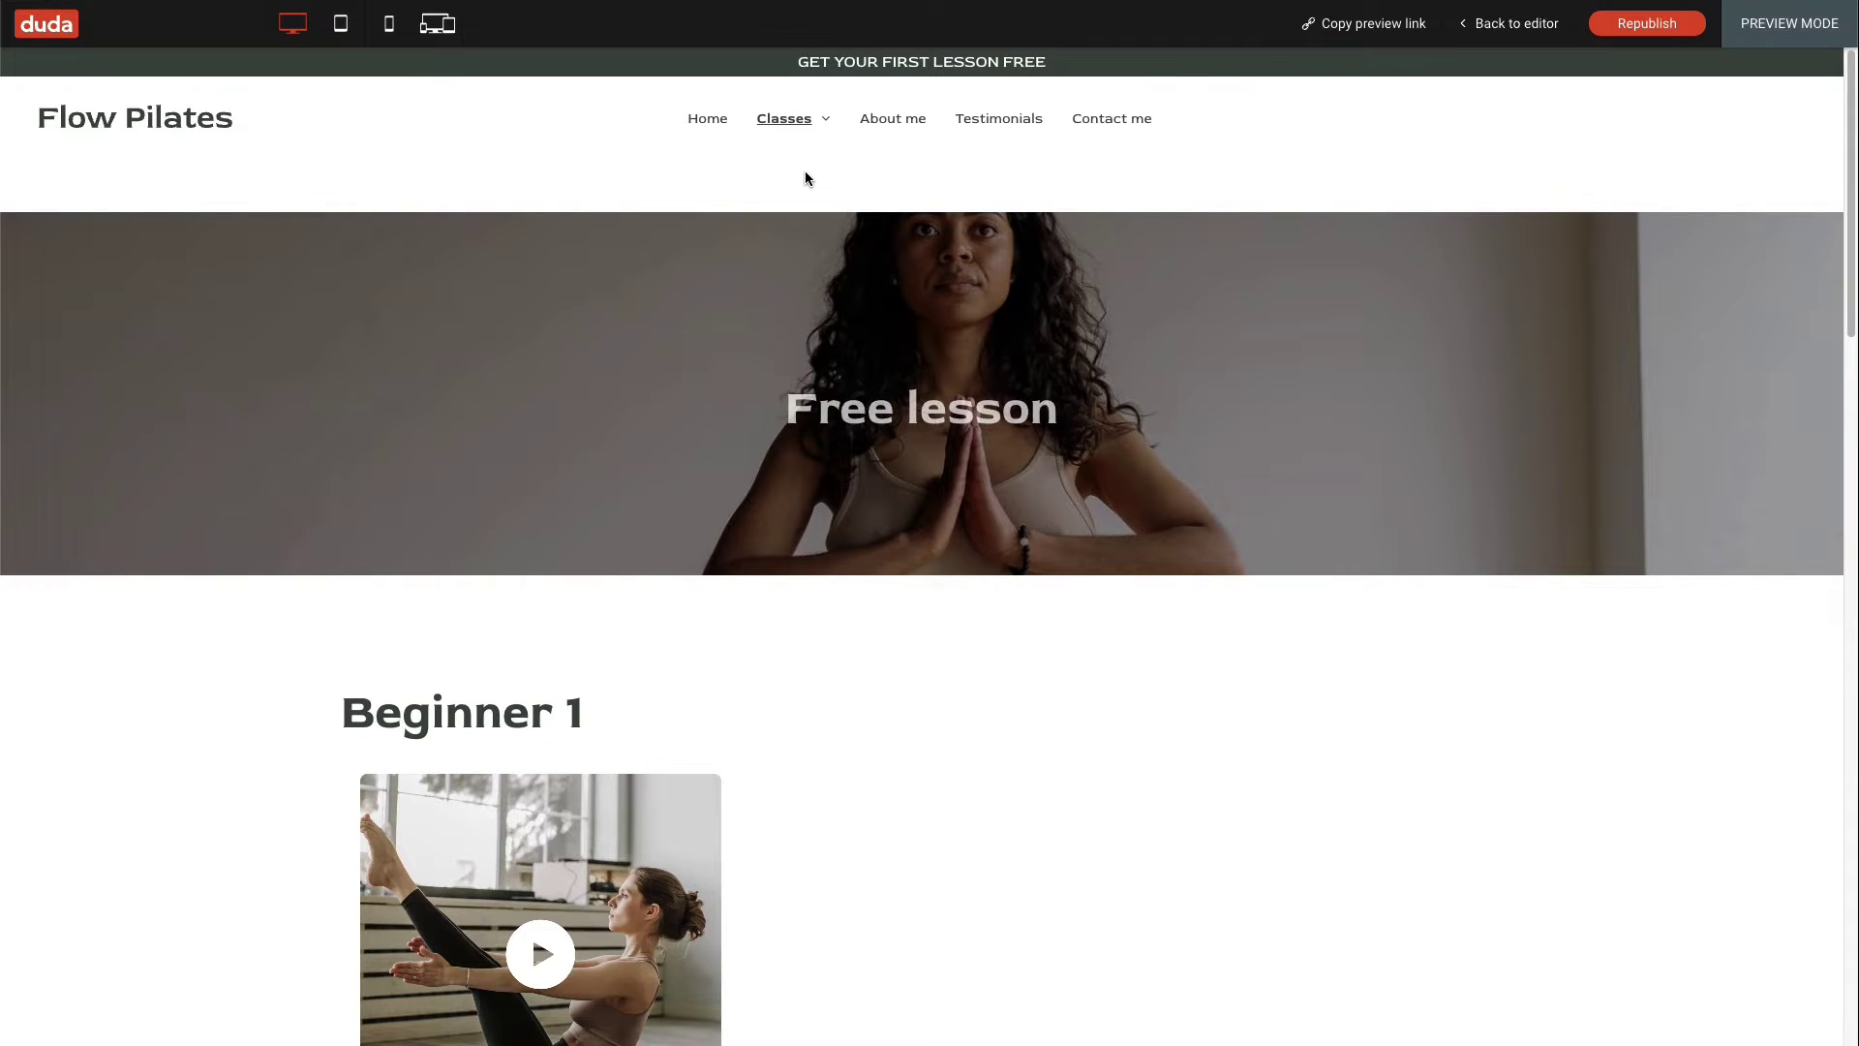
scroll(806, 175, down, 2)
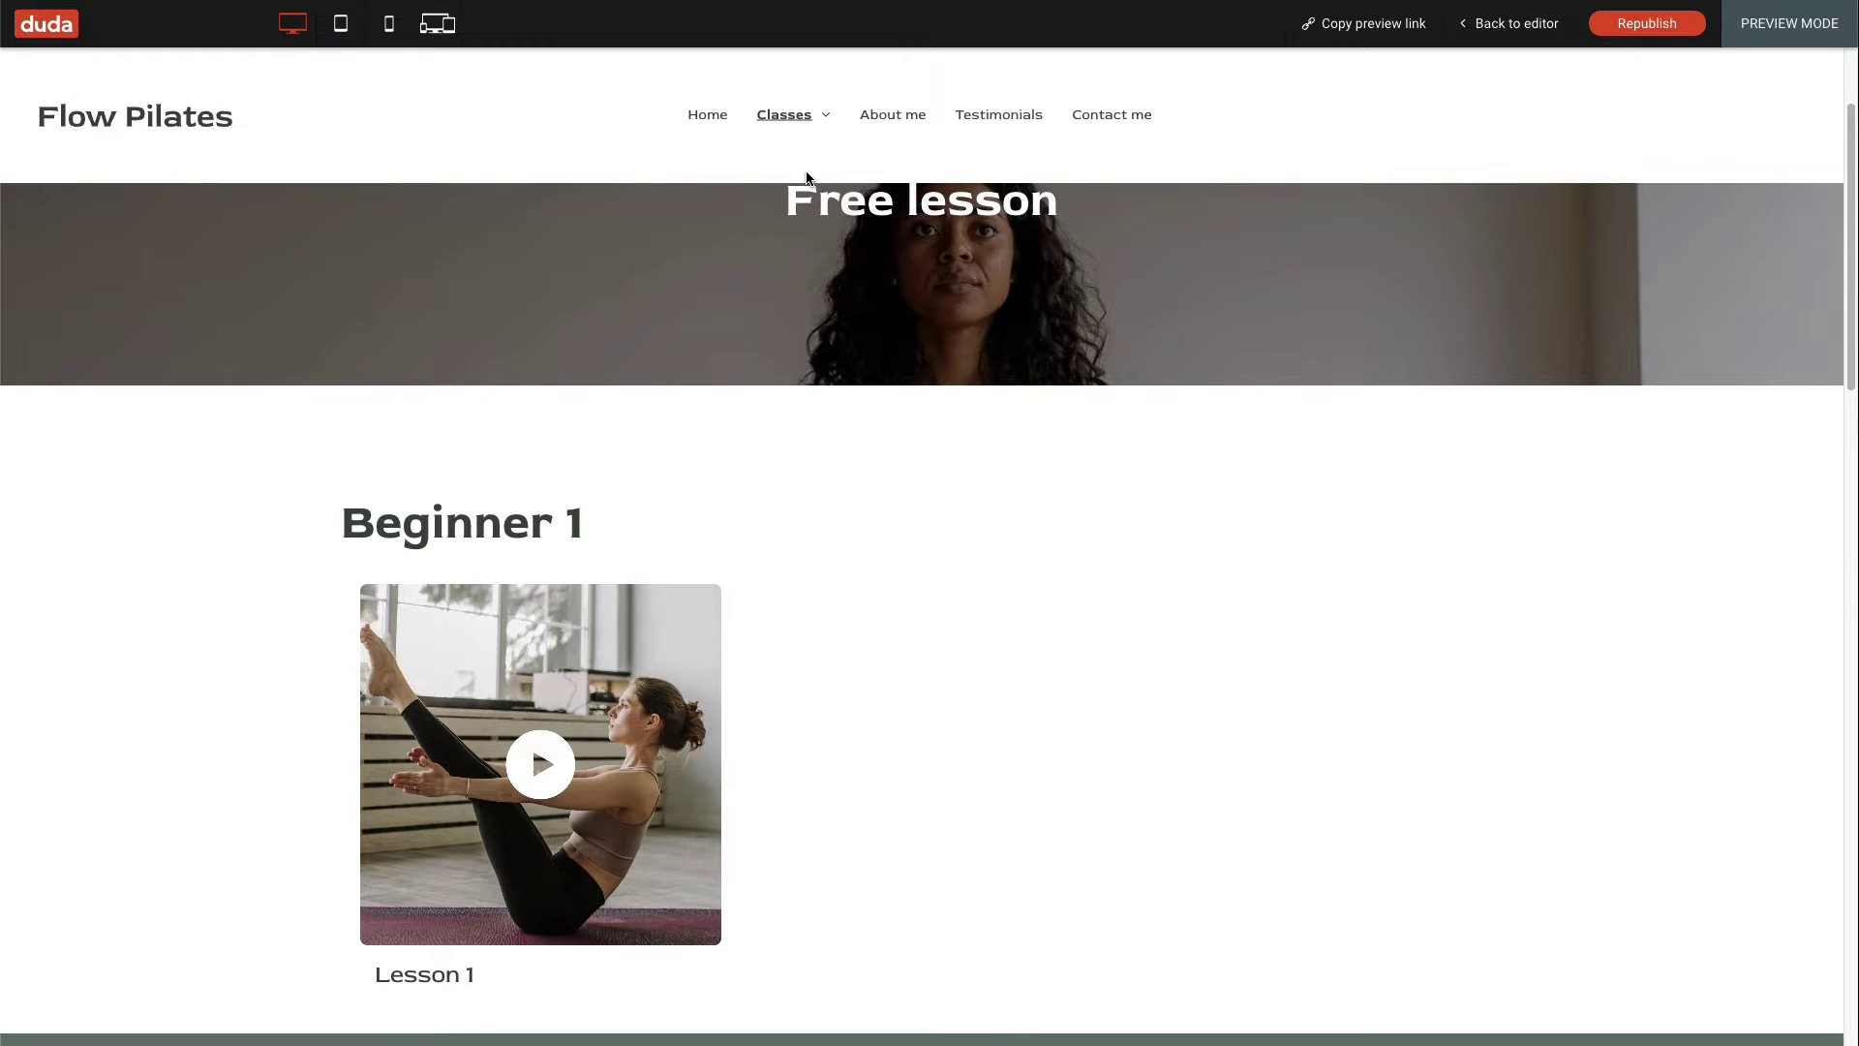
scroll(806, 178, down, 8)
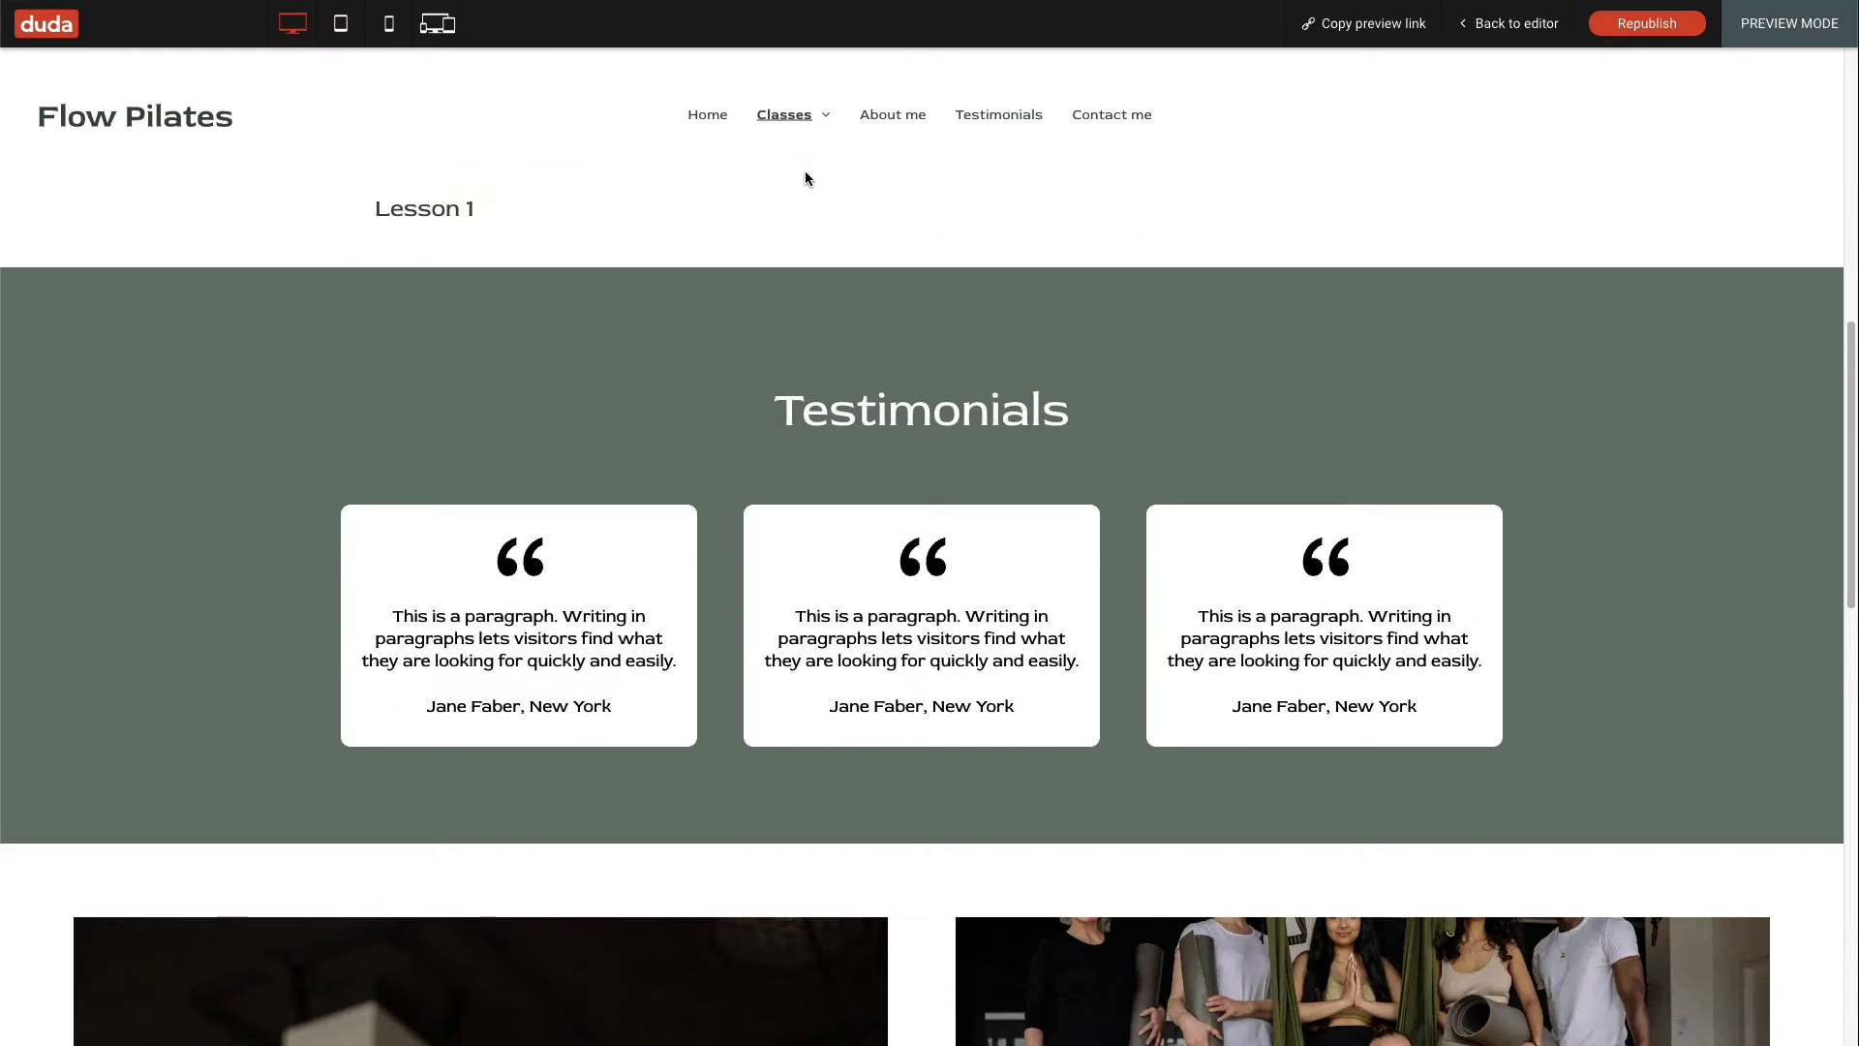
scroll(806, 179, down, 8)
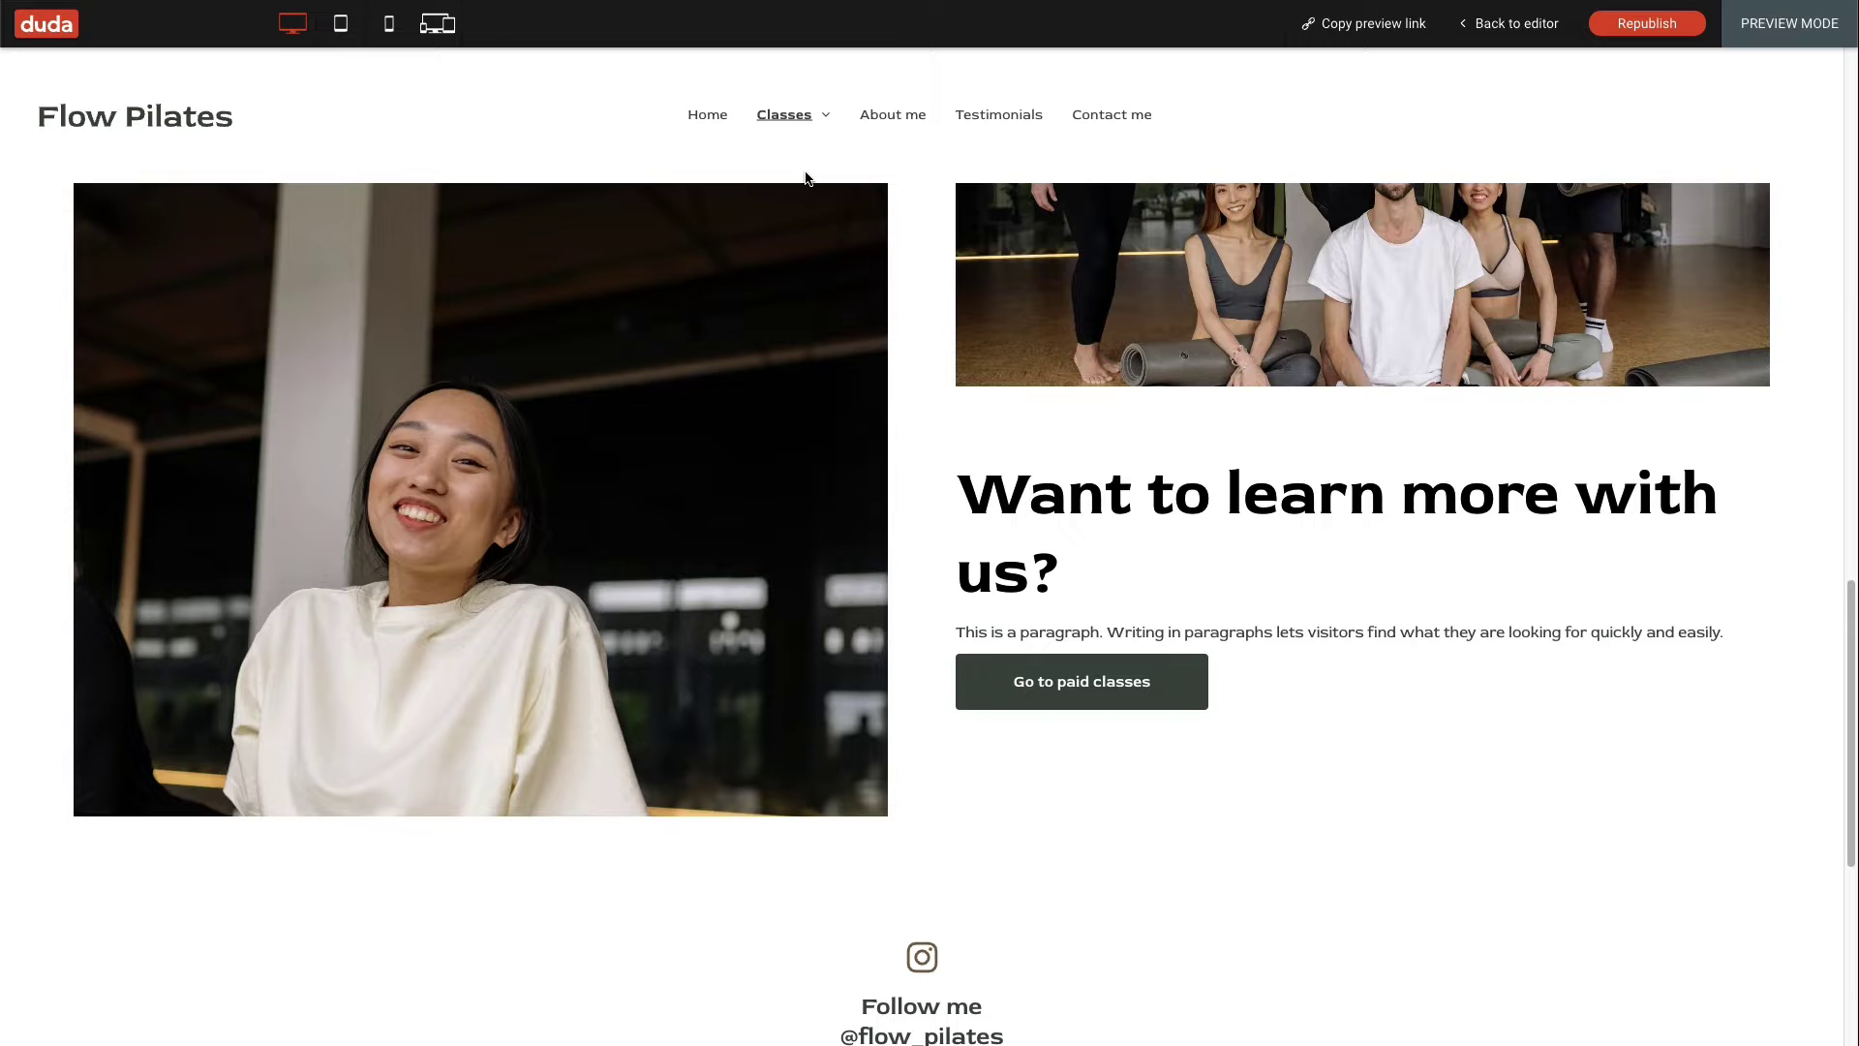
scroll(806, 177, down, 8)
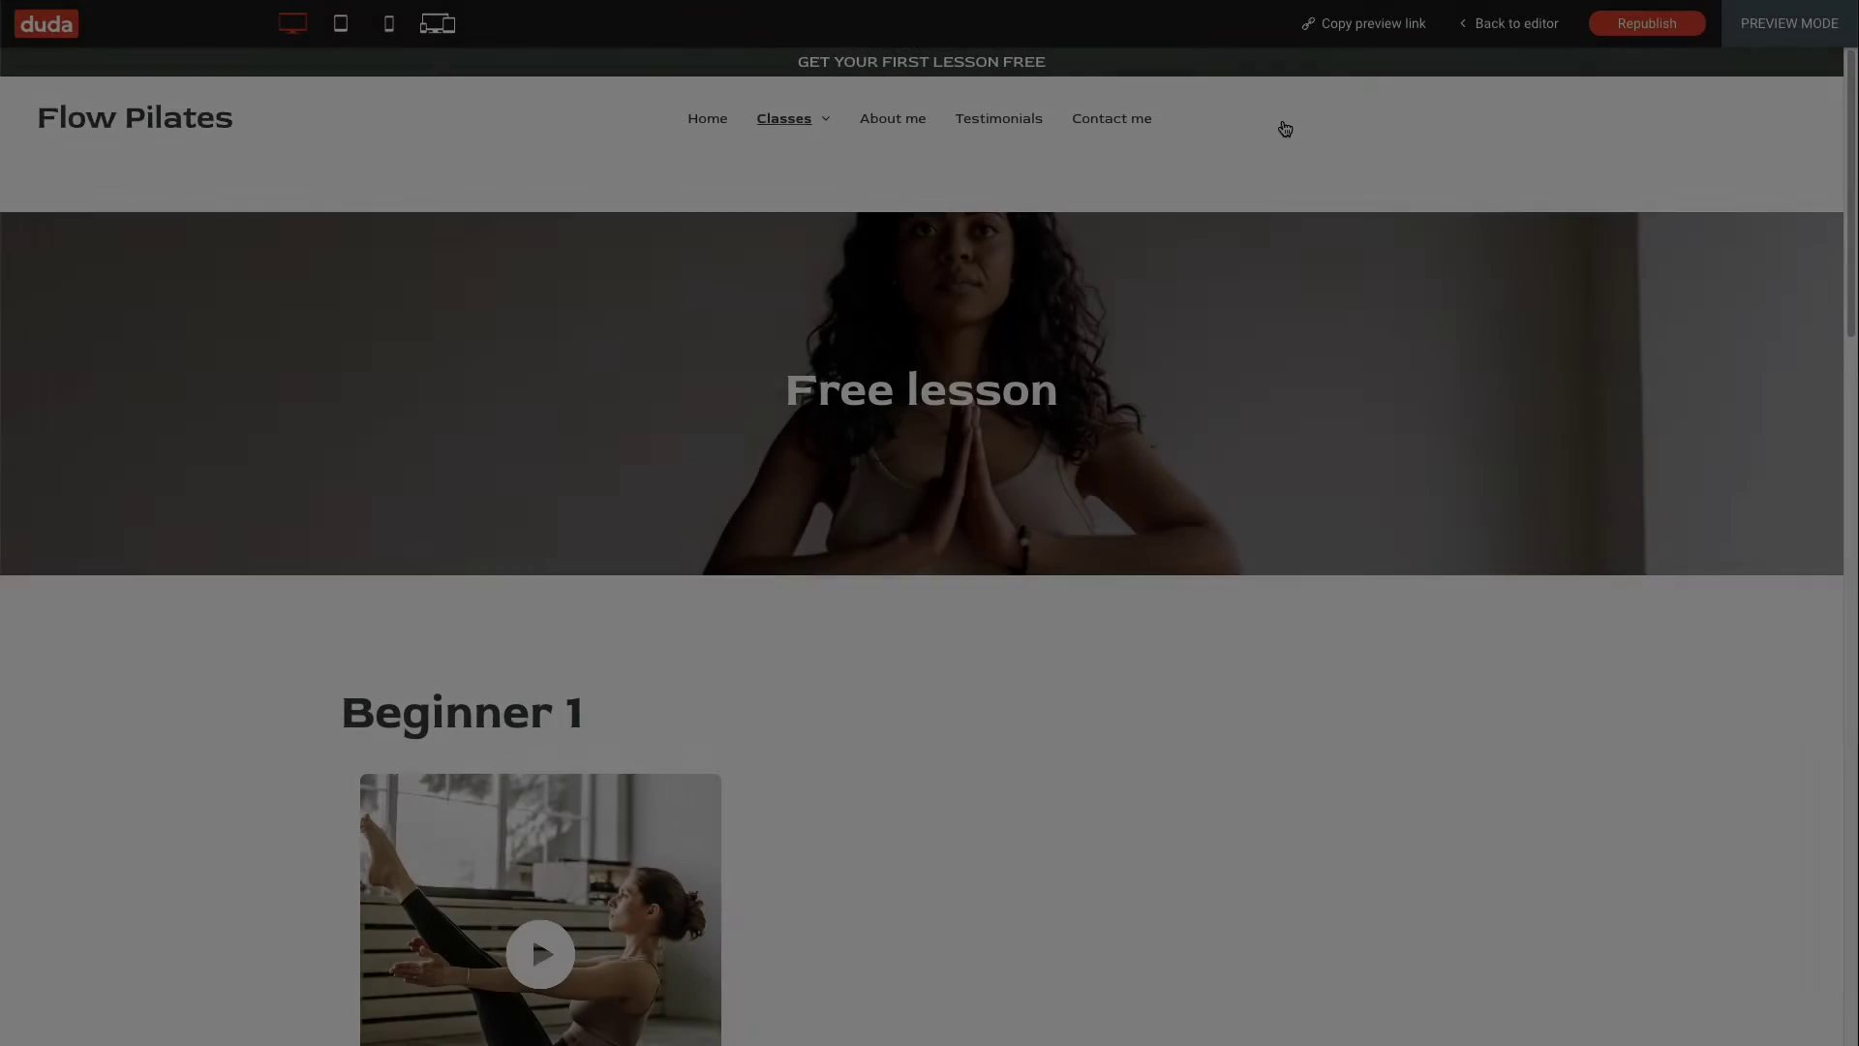
click(1509, 23)
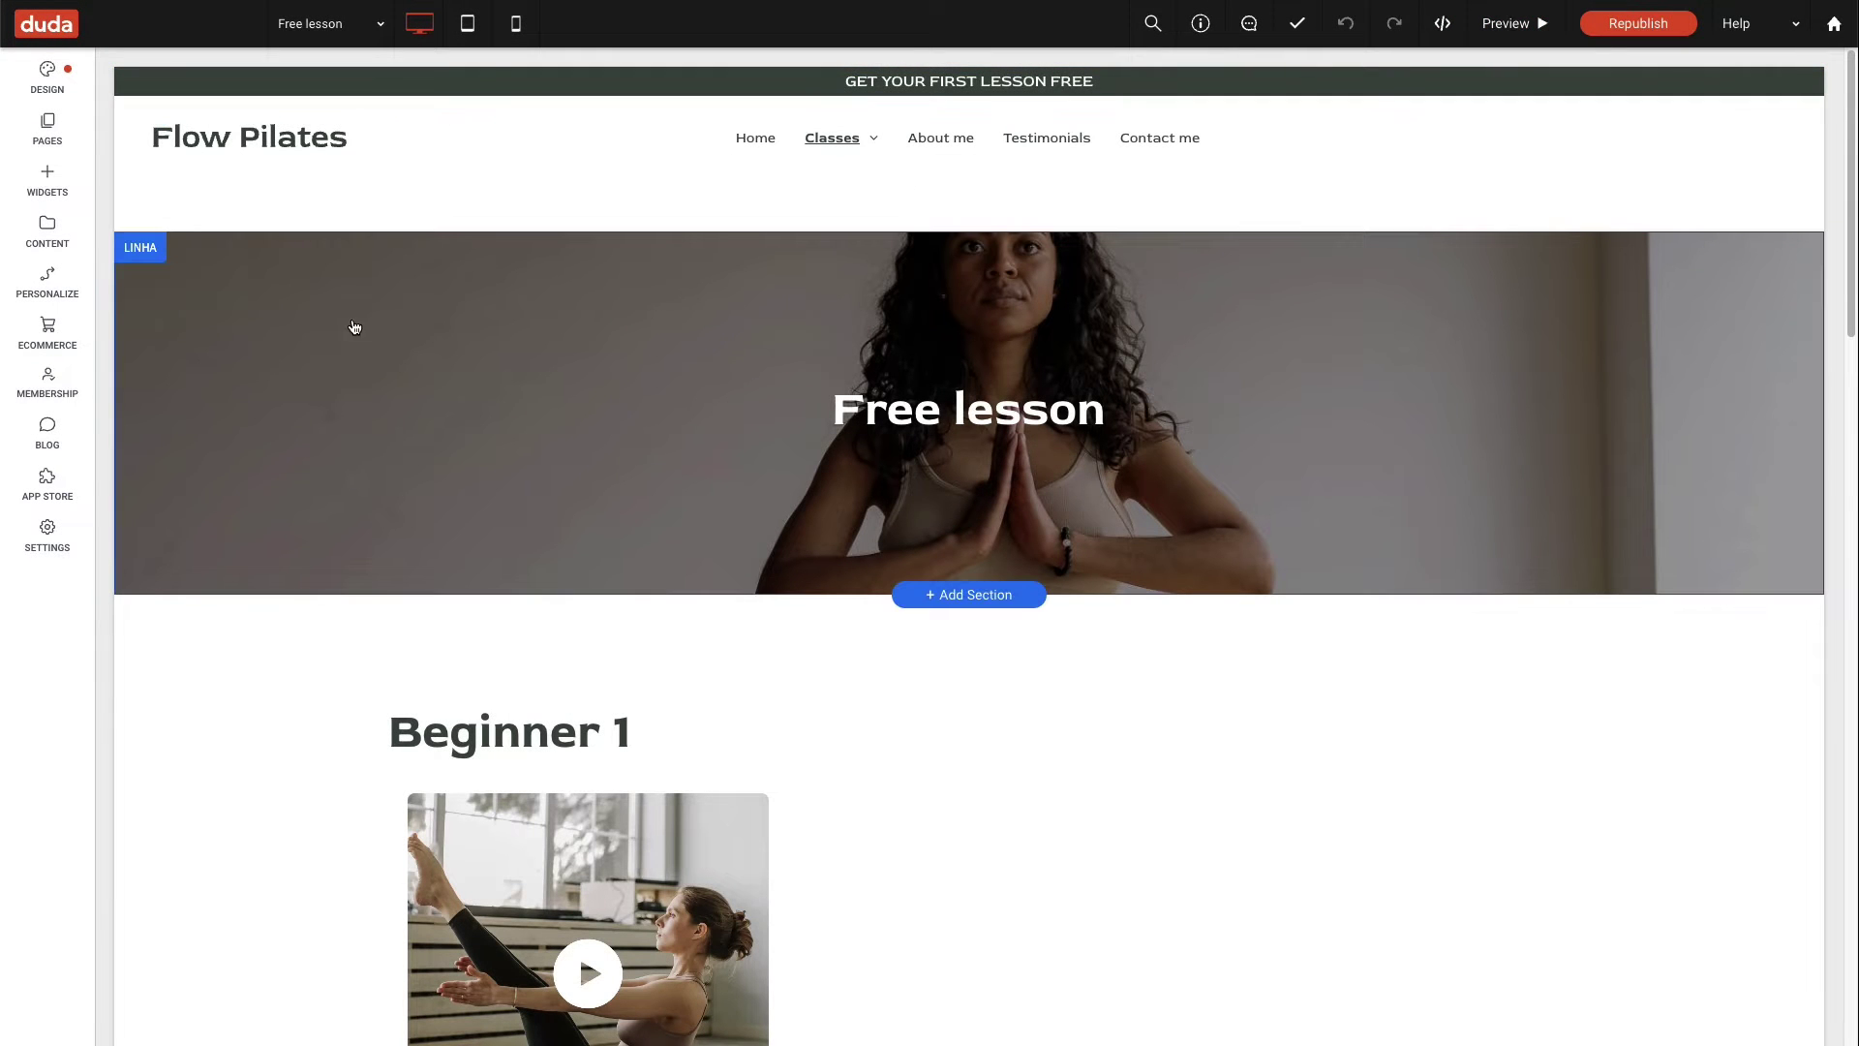
- Add membership to the site from the Membership sidebar and dismiss the congratulations notice
click(76, 404)
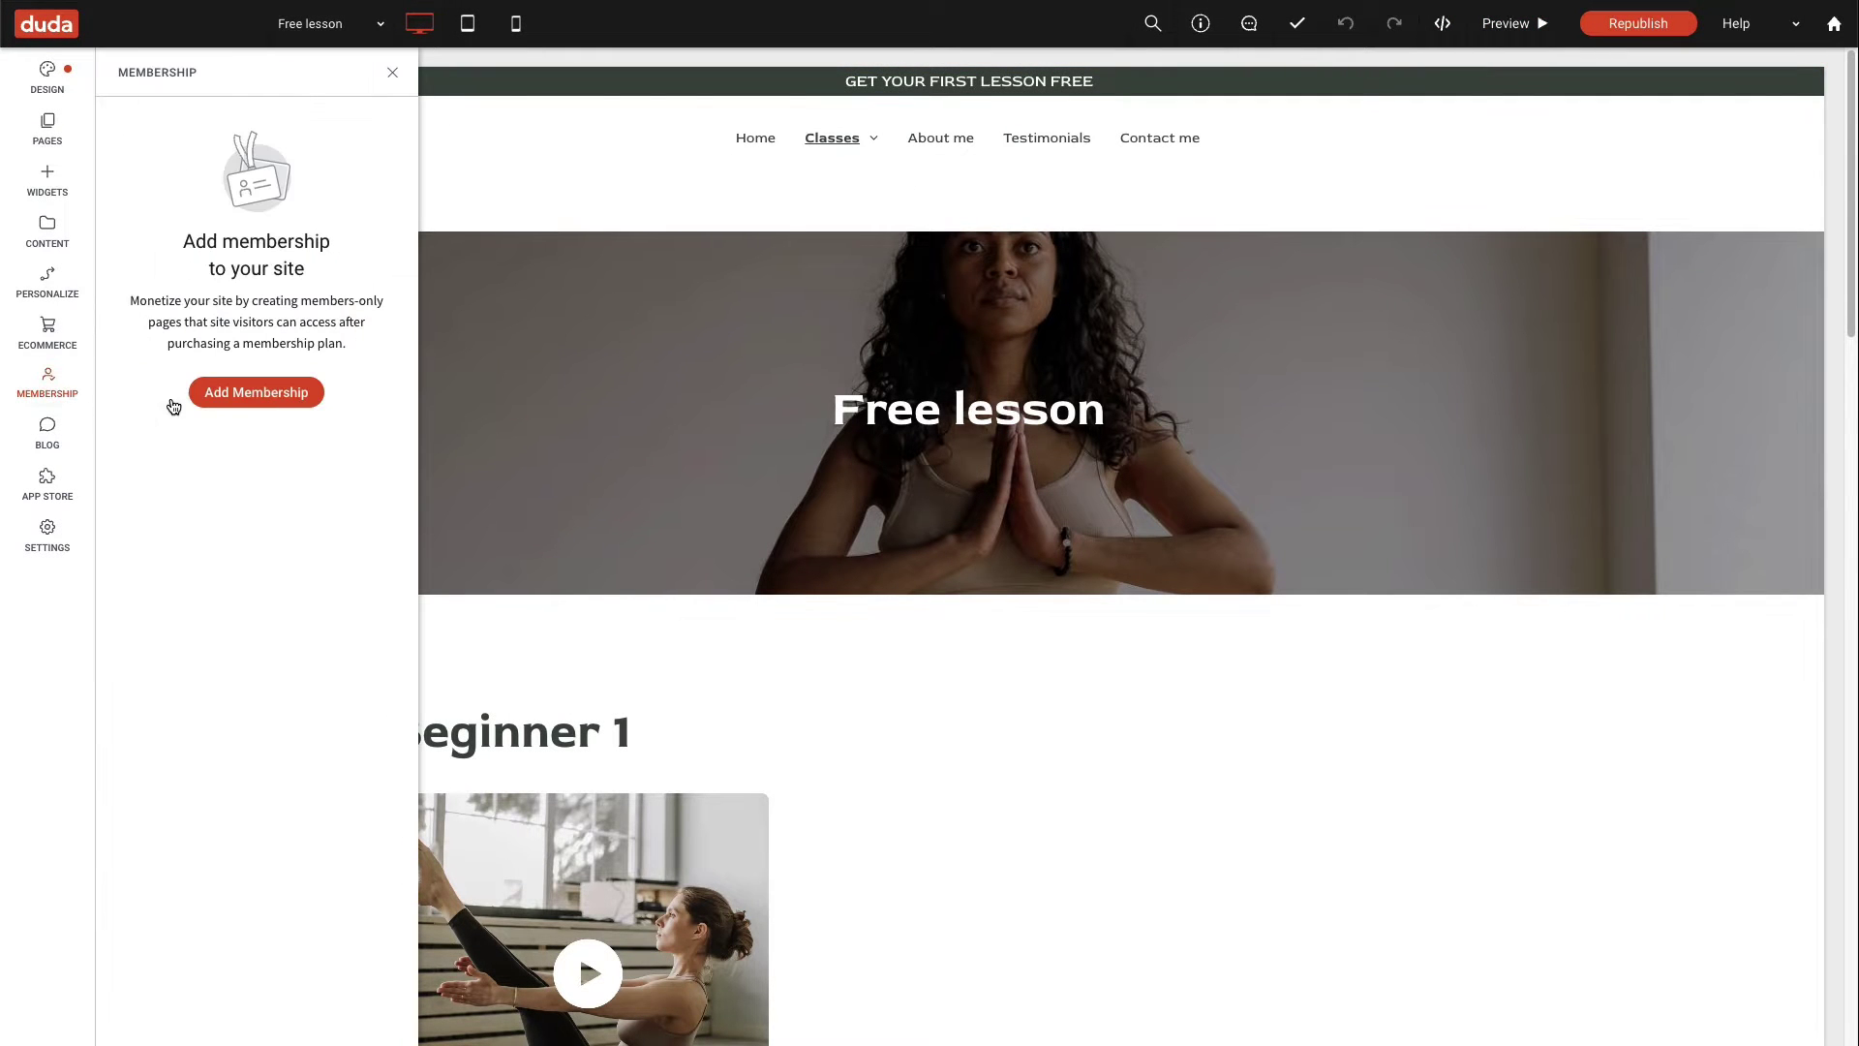
click(218, 397)
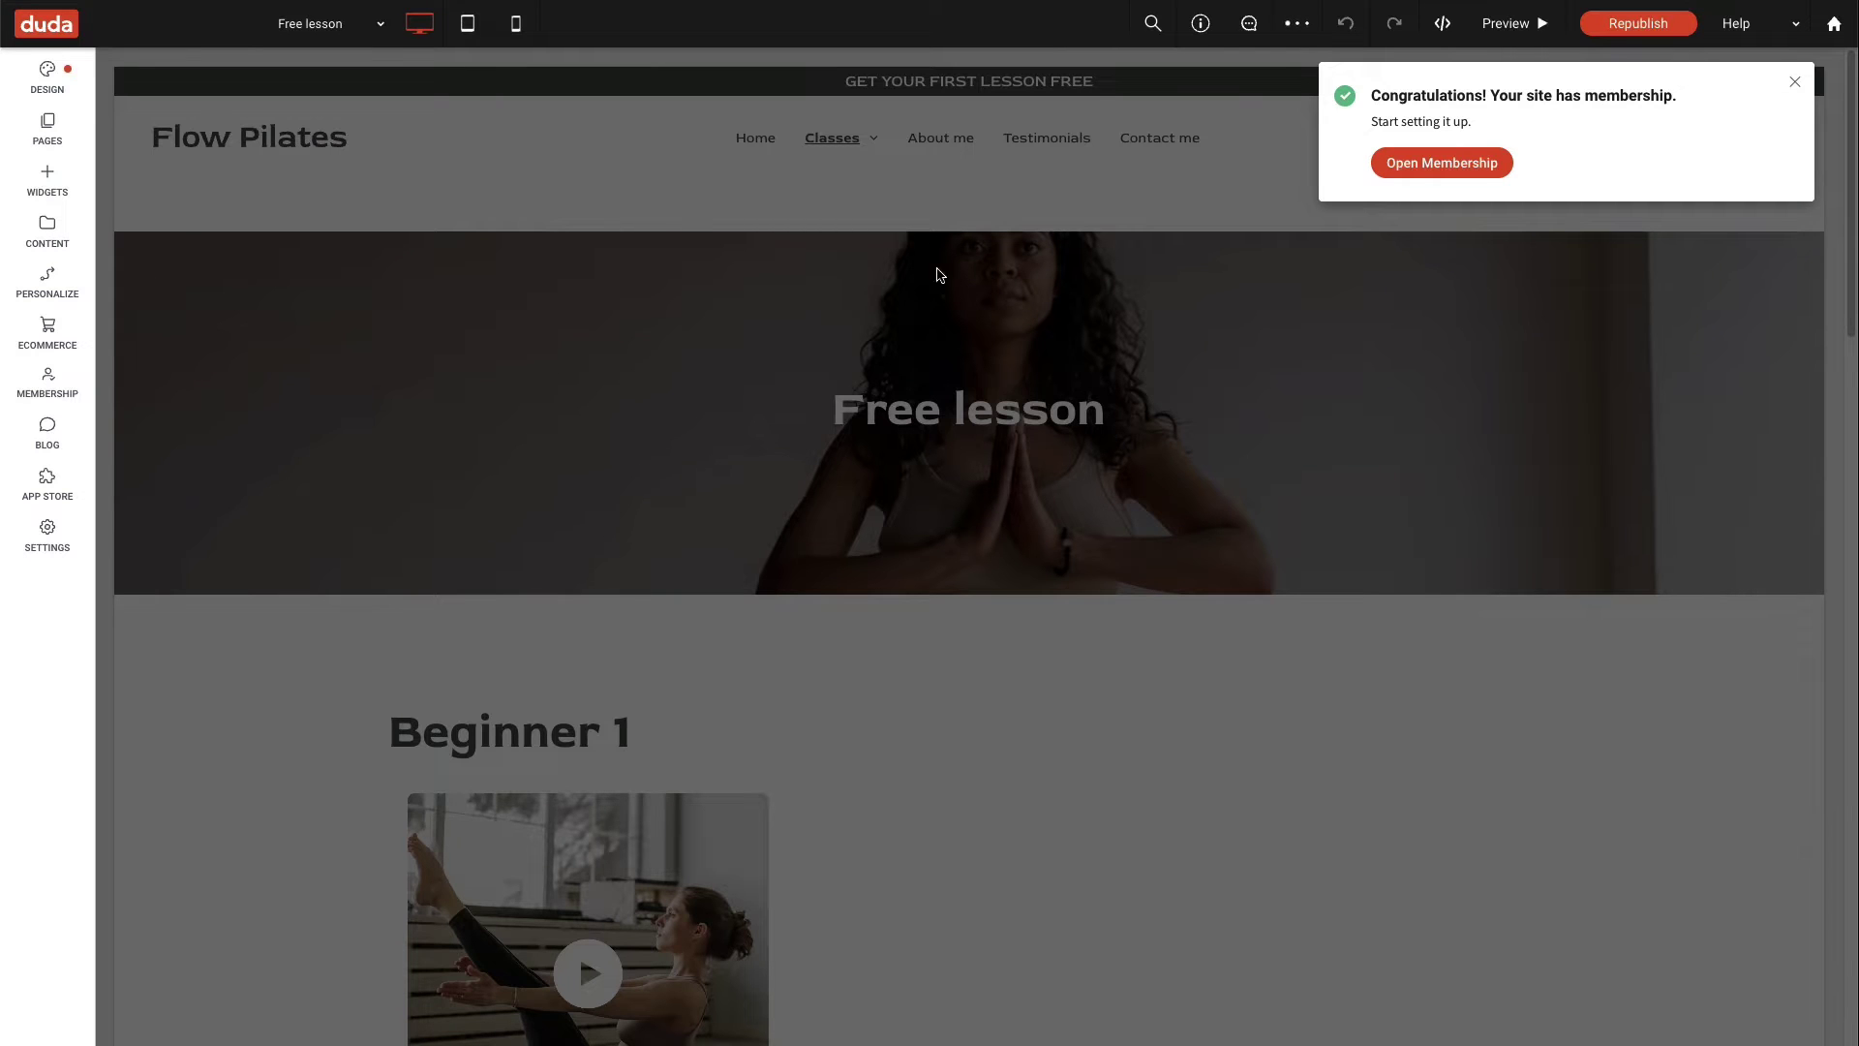
click(1794, 82)
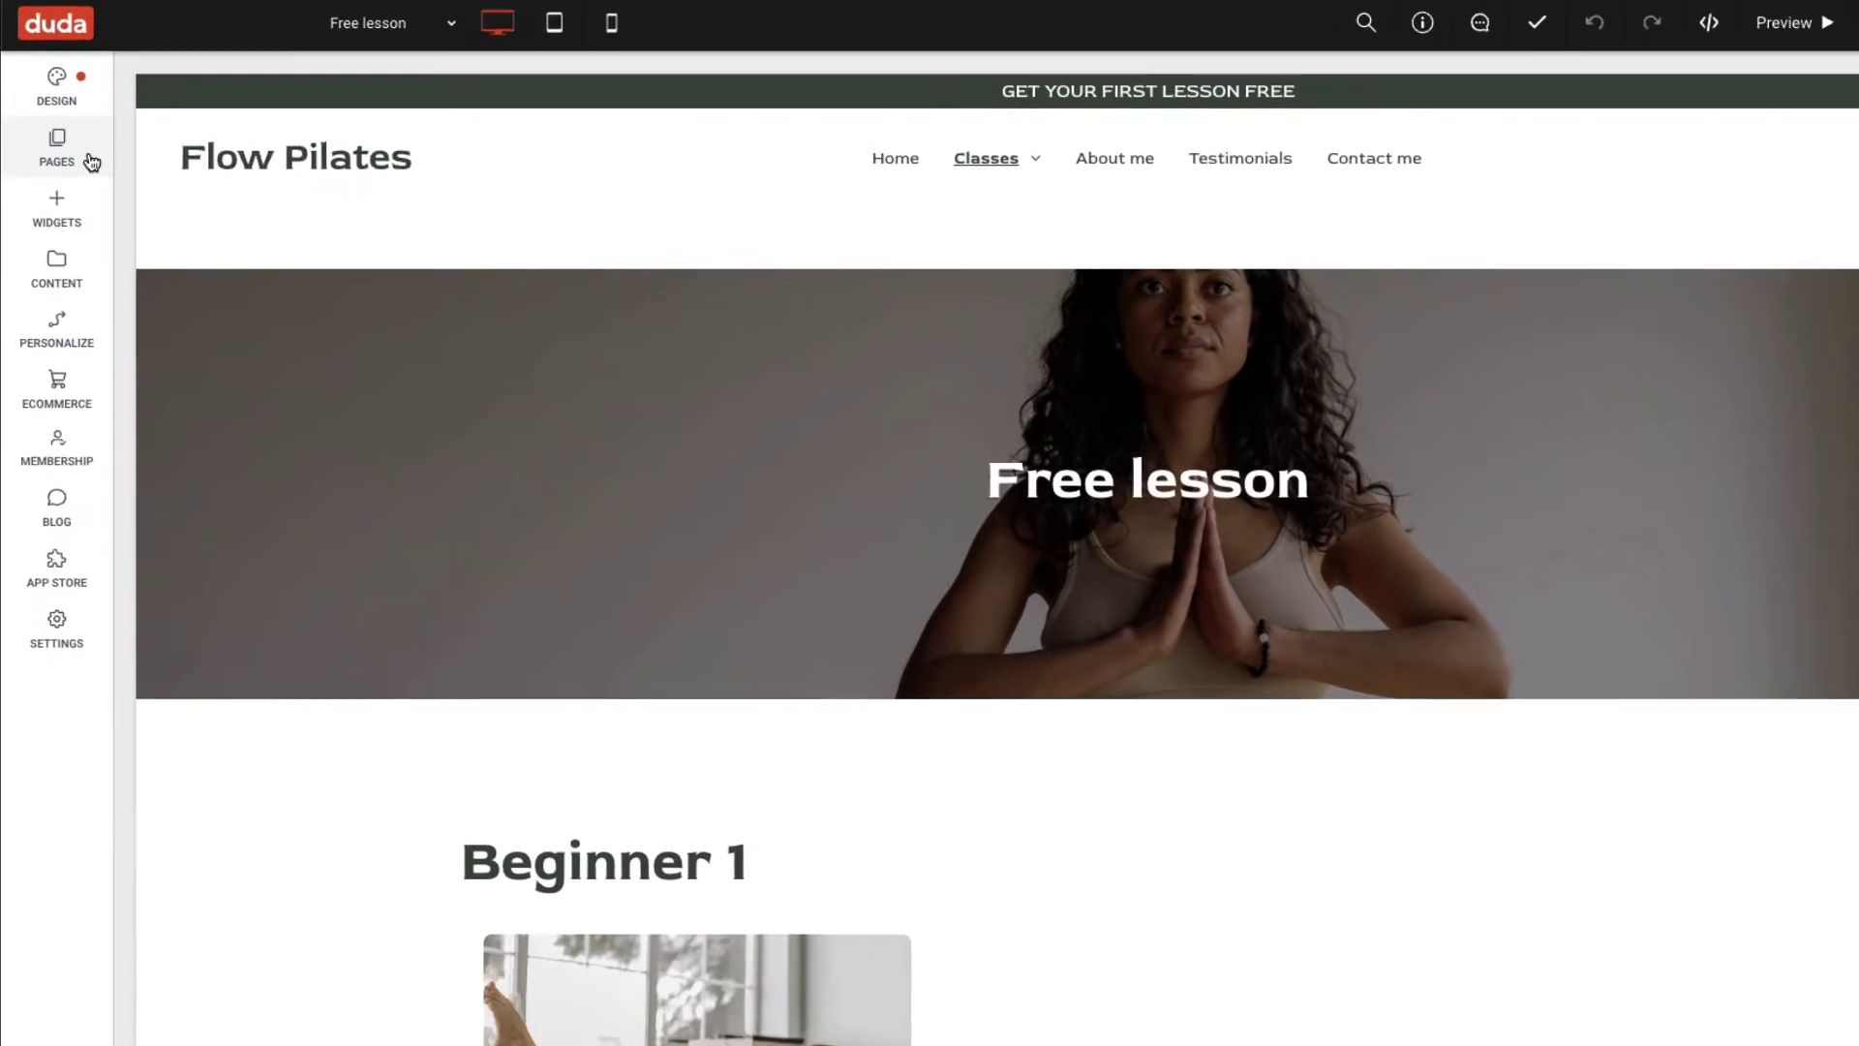
- Set the Free lesson page's access to Members only, open to all signed-up members
click(91, 161)
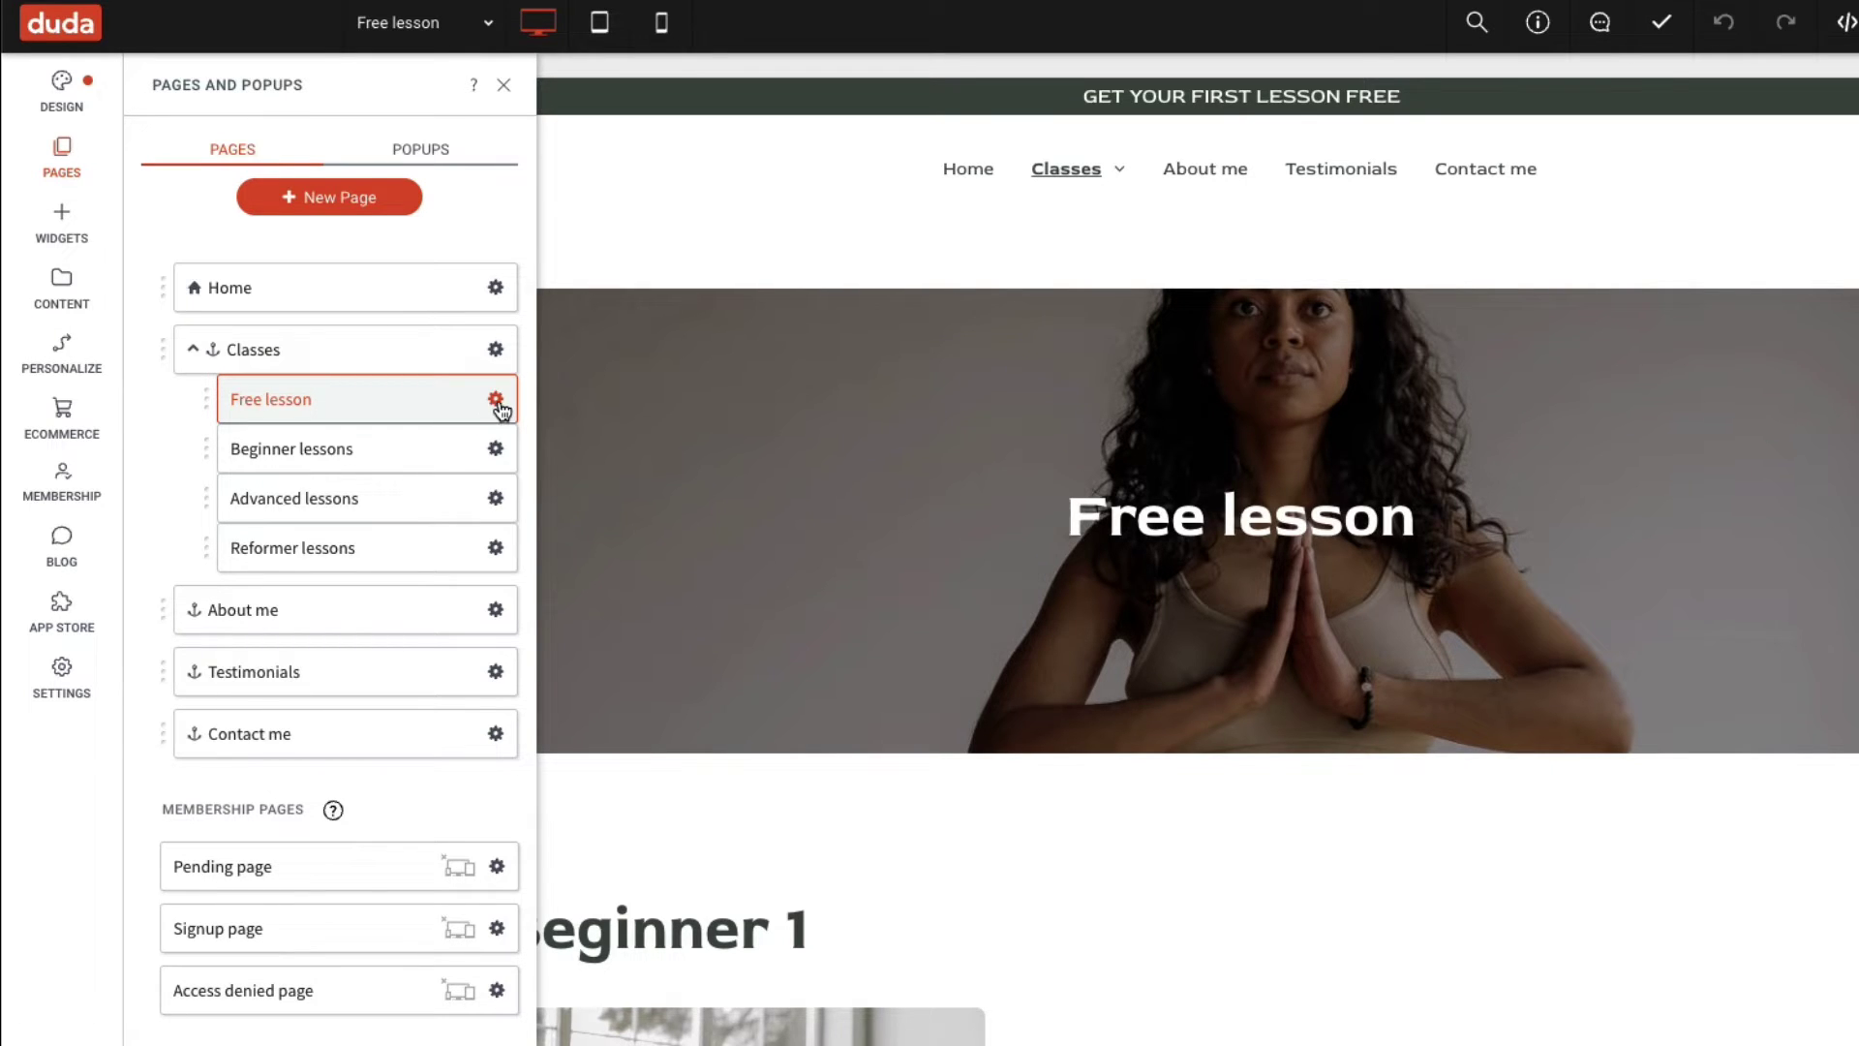
click(496, 400)
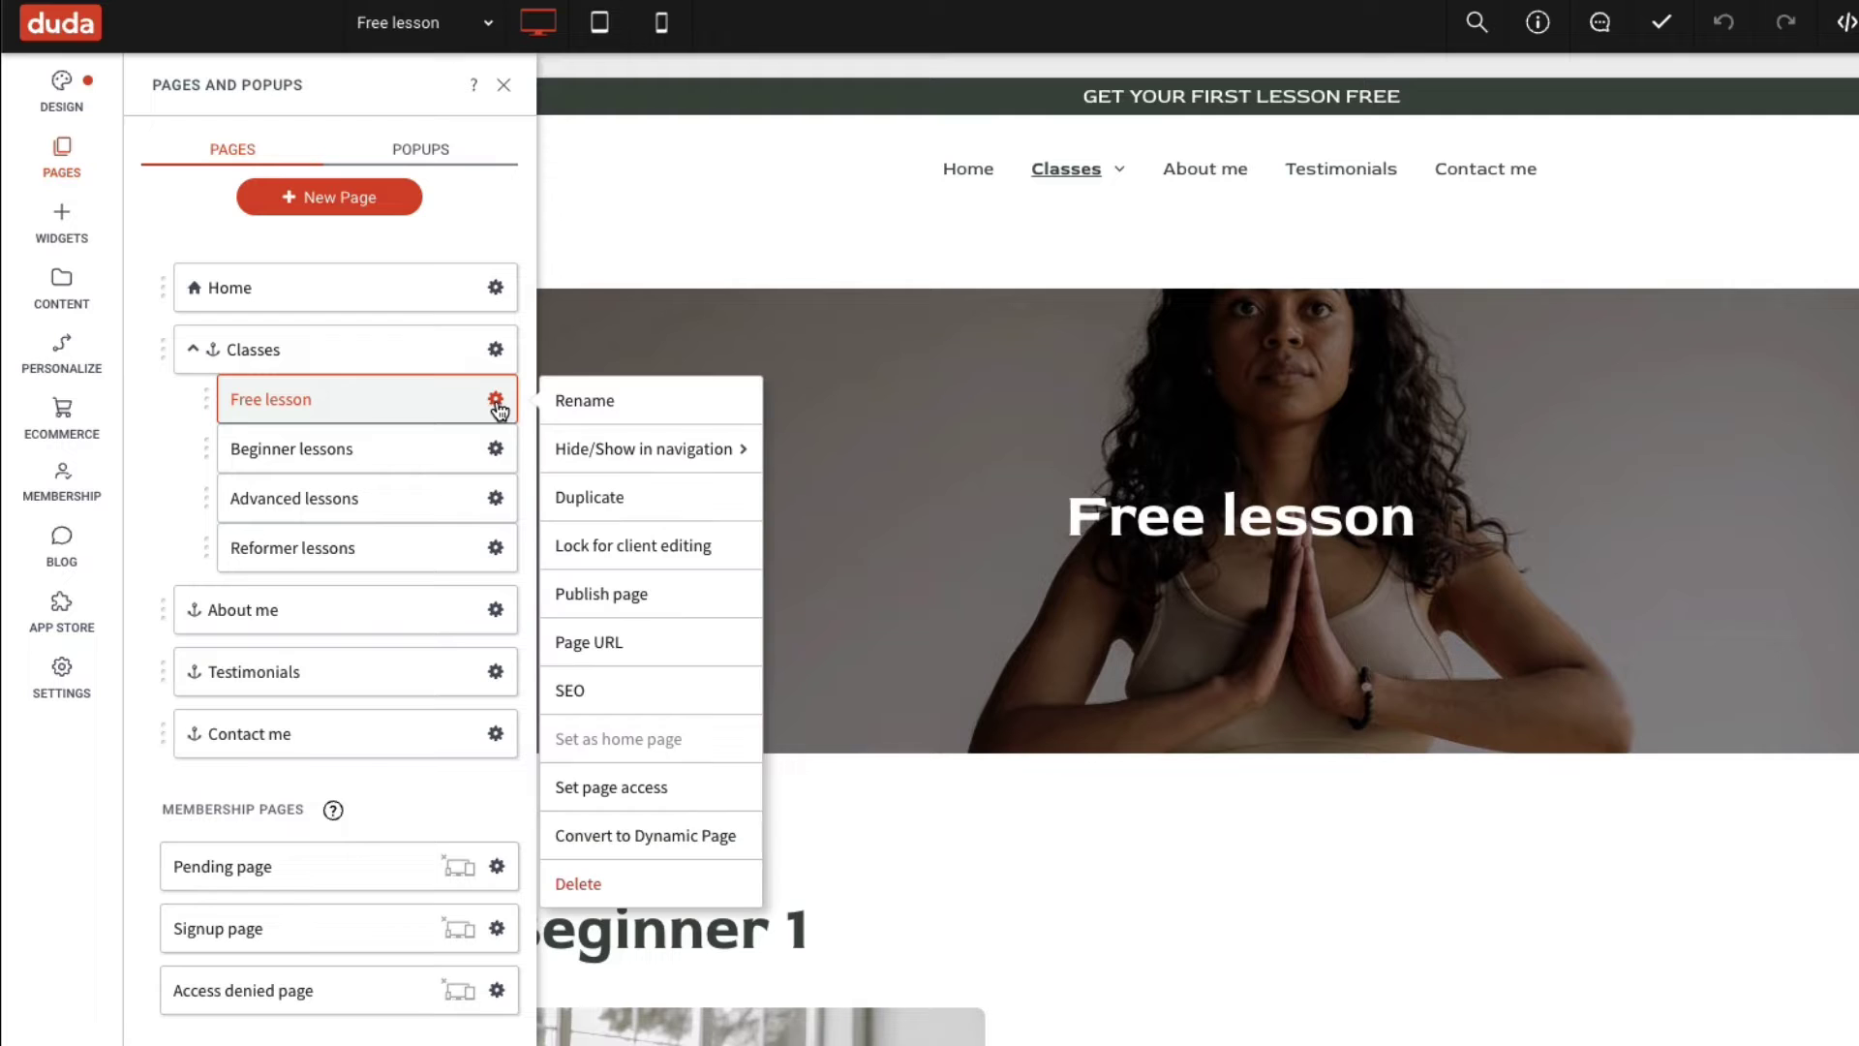
click(569, 792)
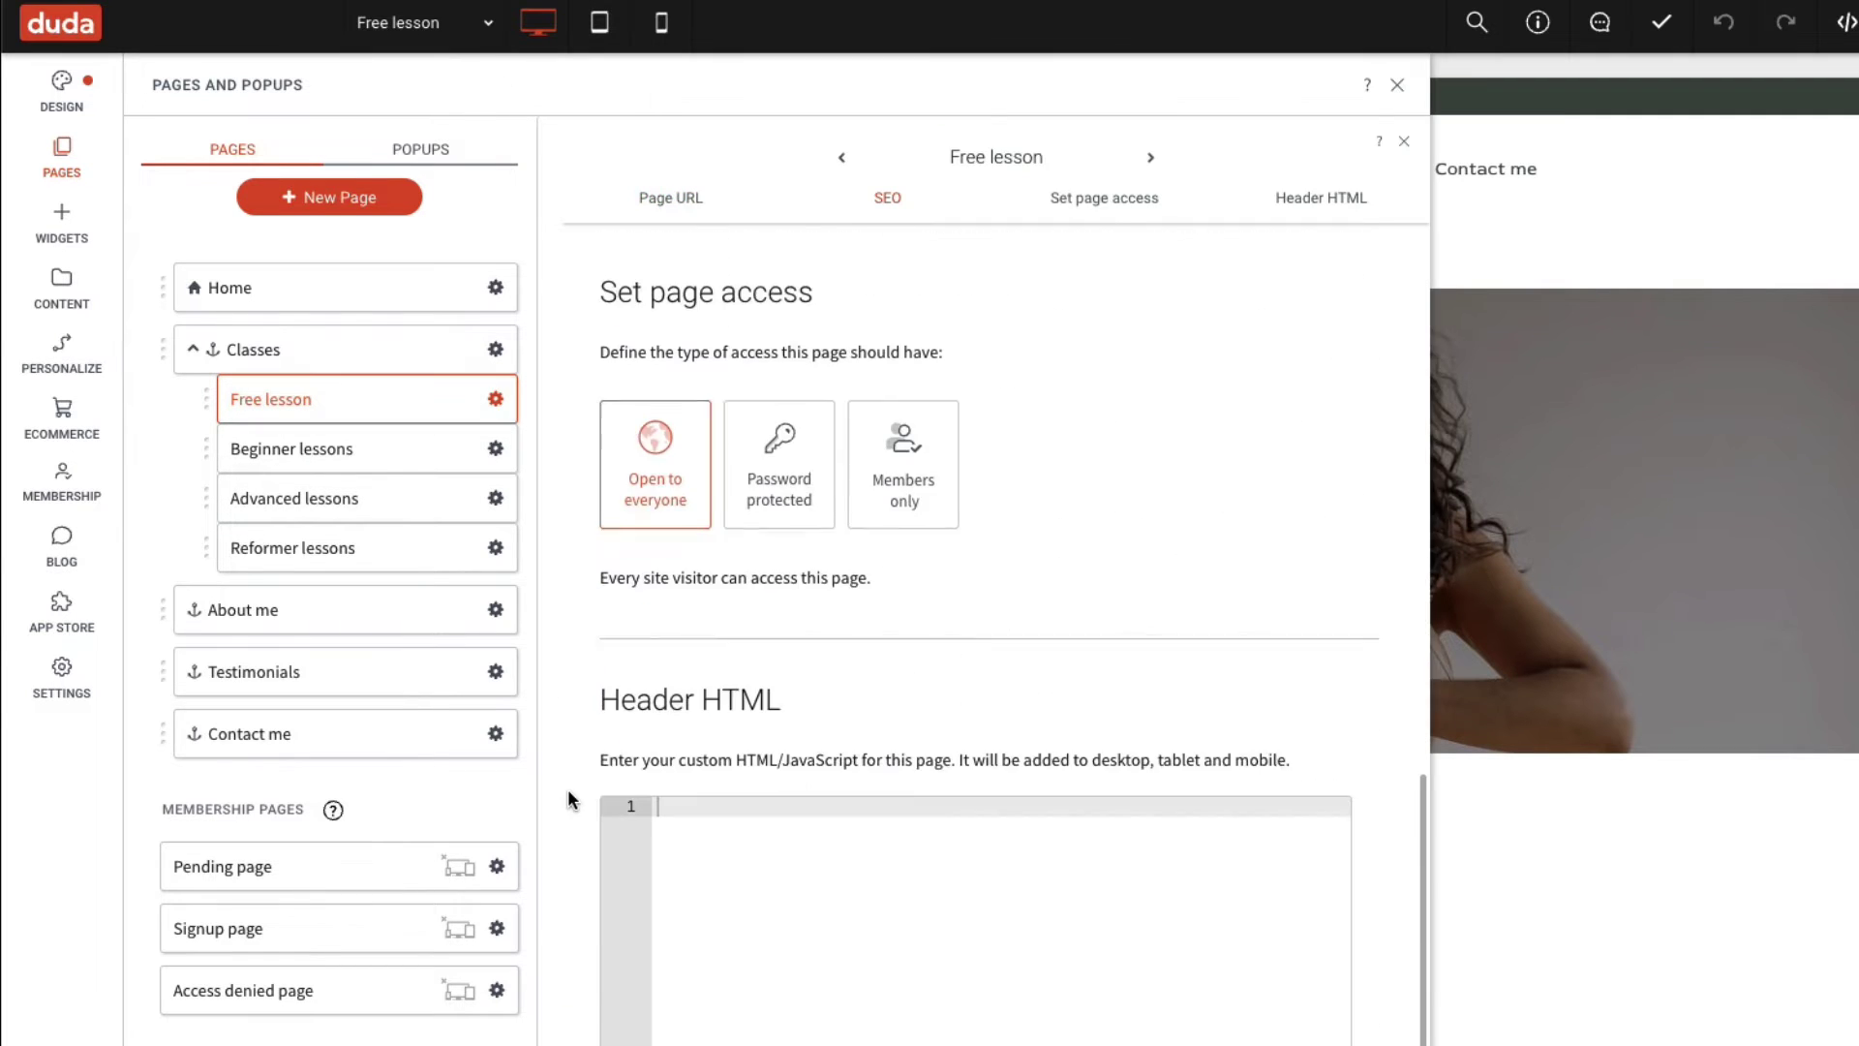
click(928, 489)
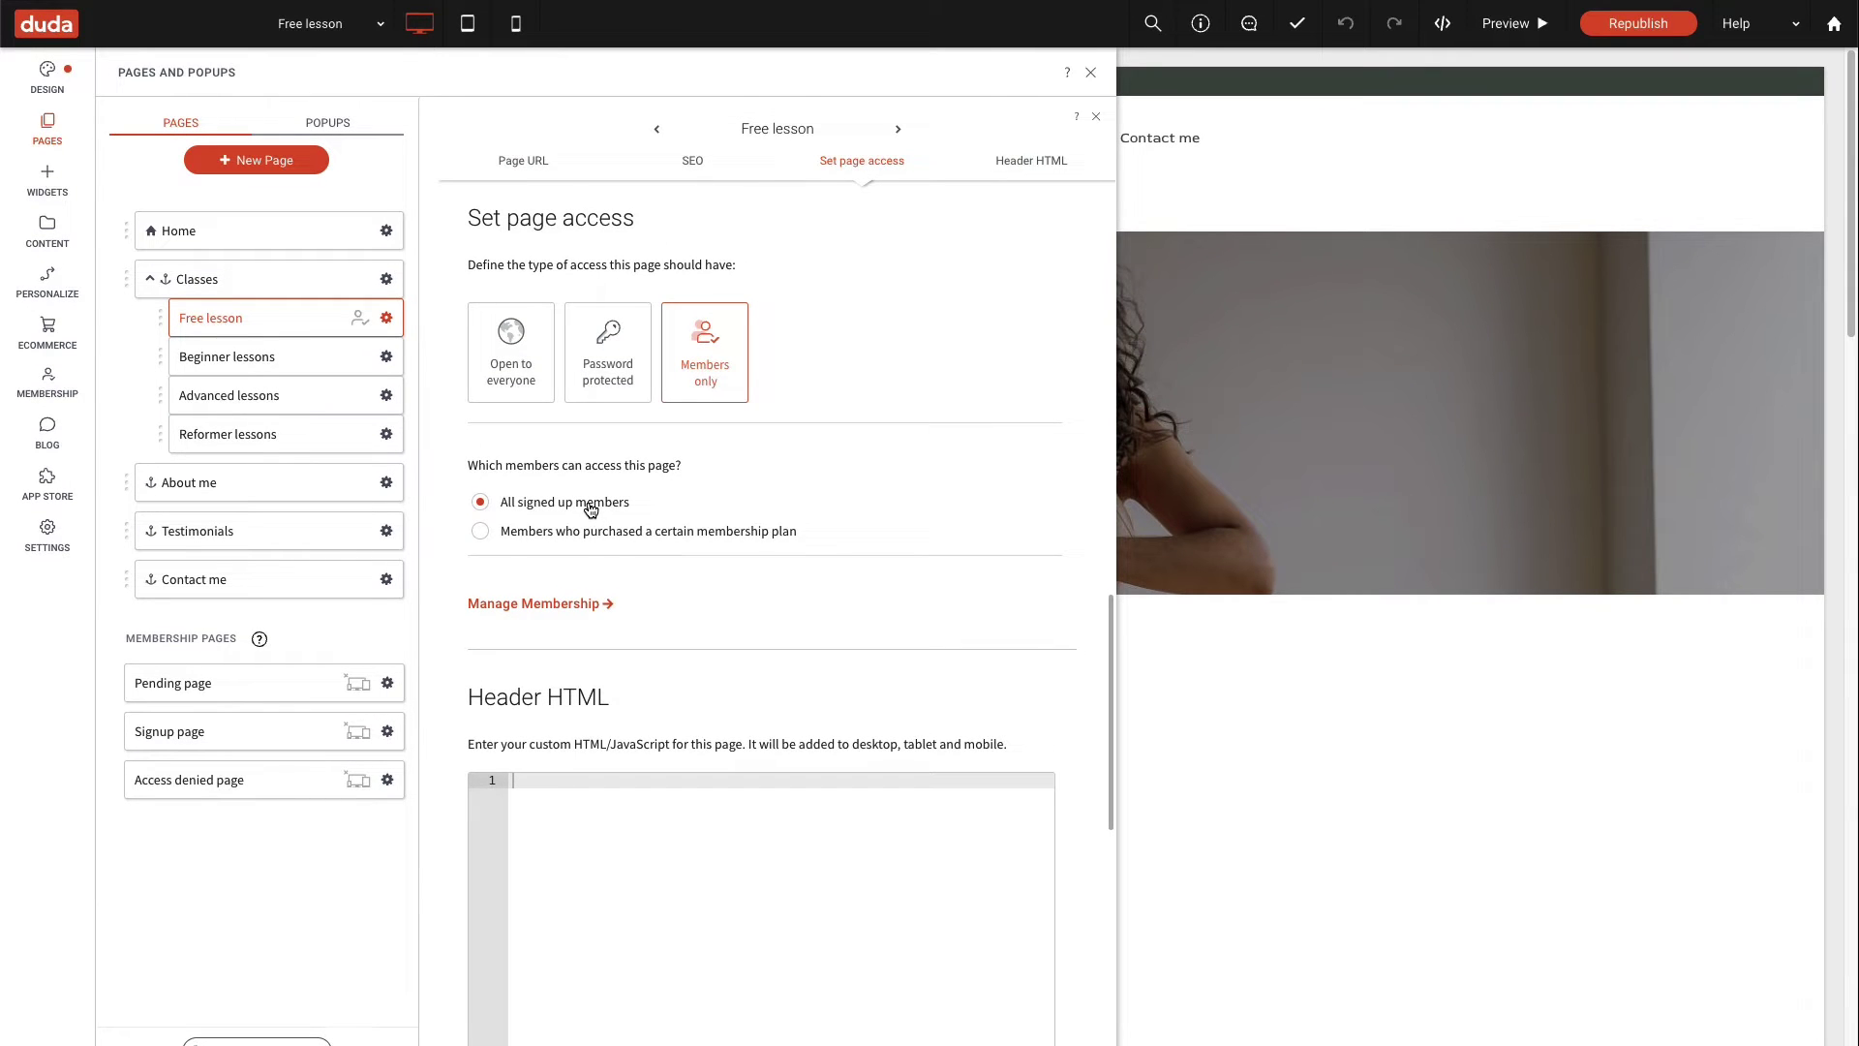
- View the Pending, Signup and Access denied membership pages, then reopen the Home page
click(294, 683)
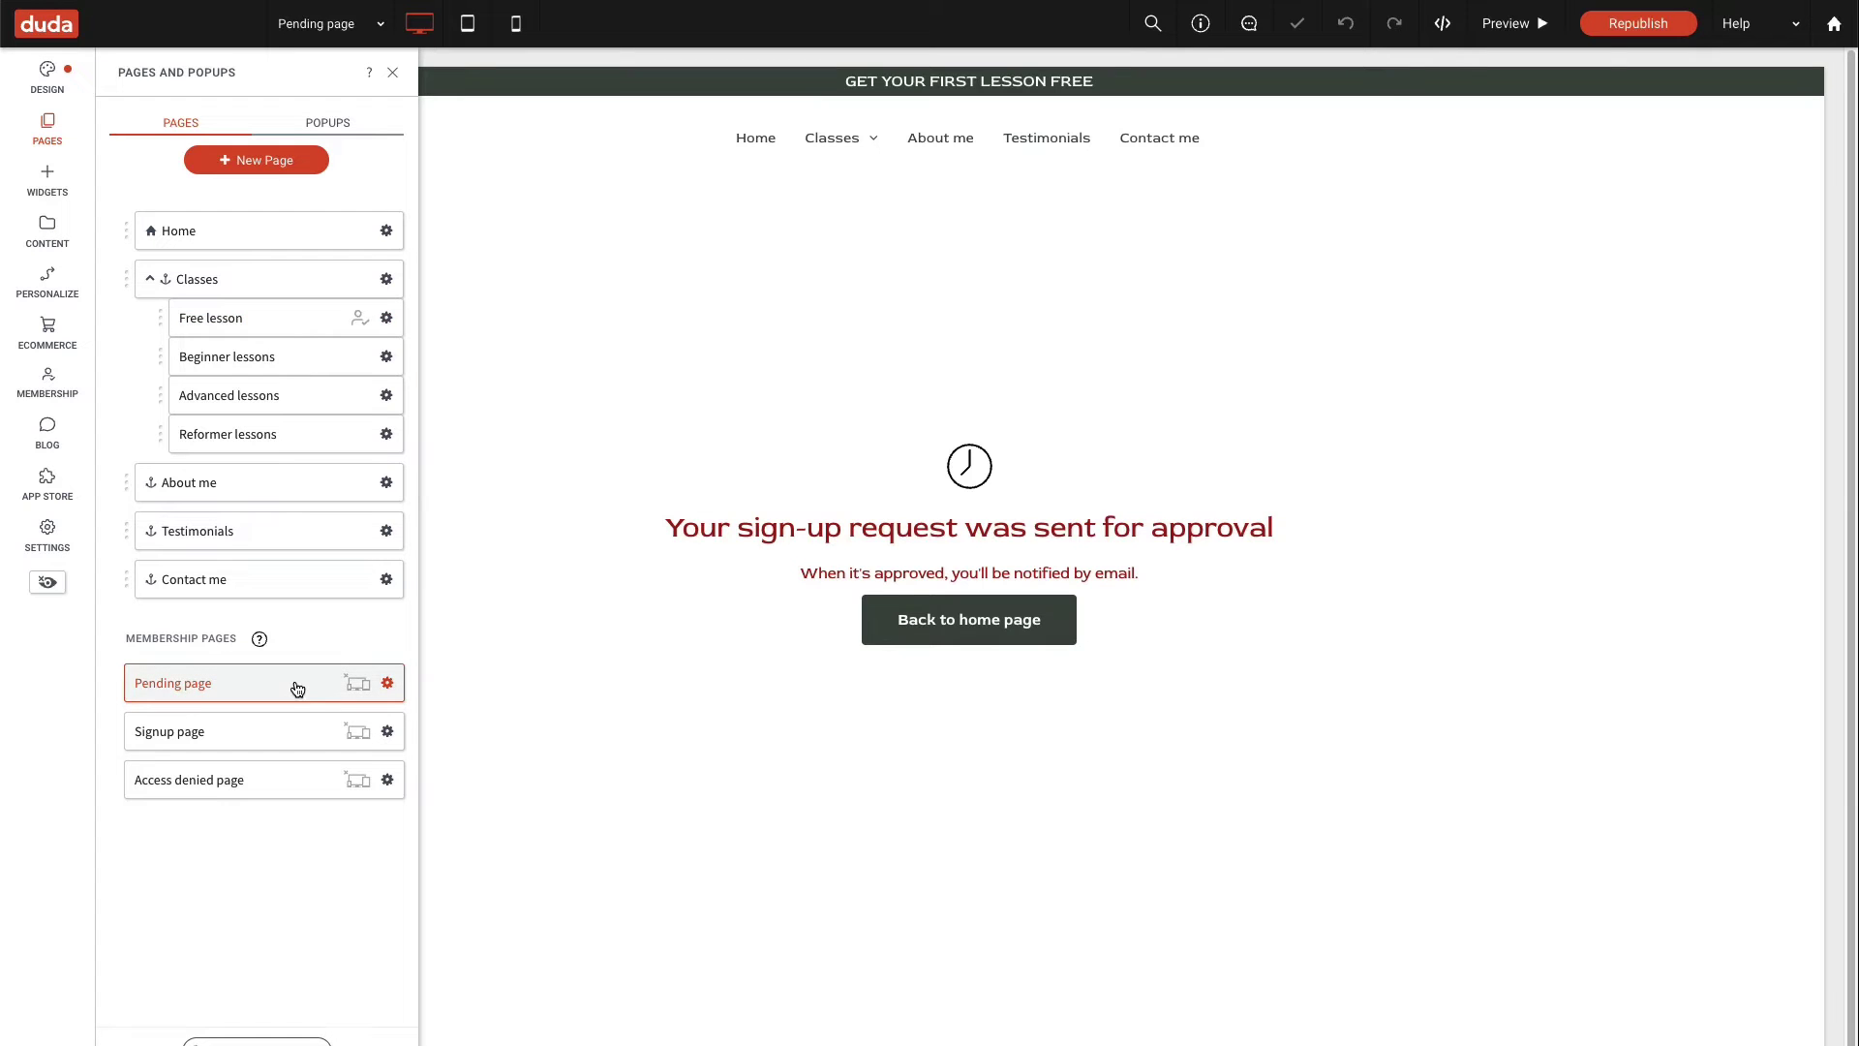
click(294, 733)
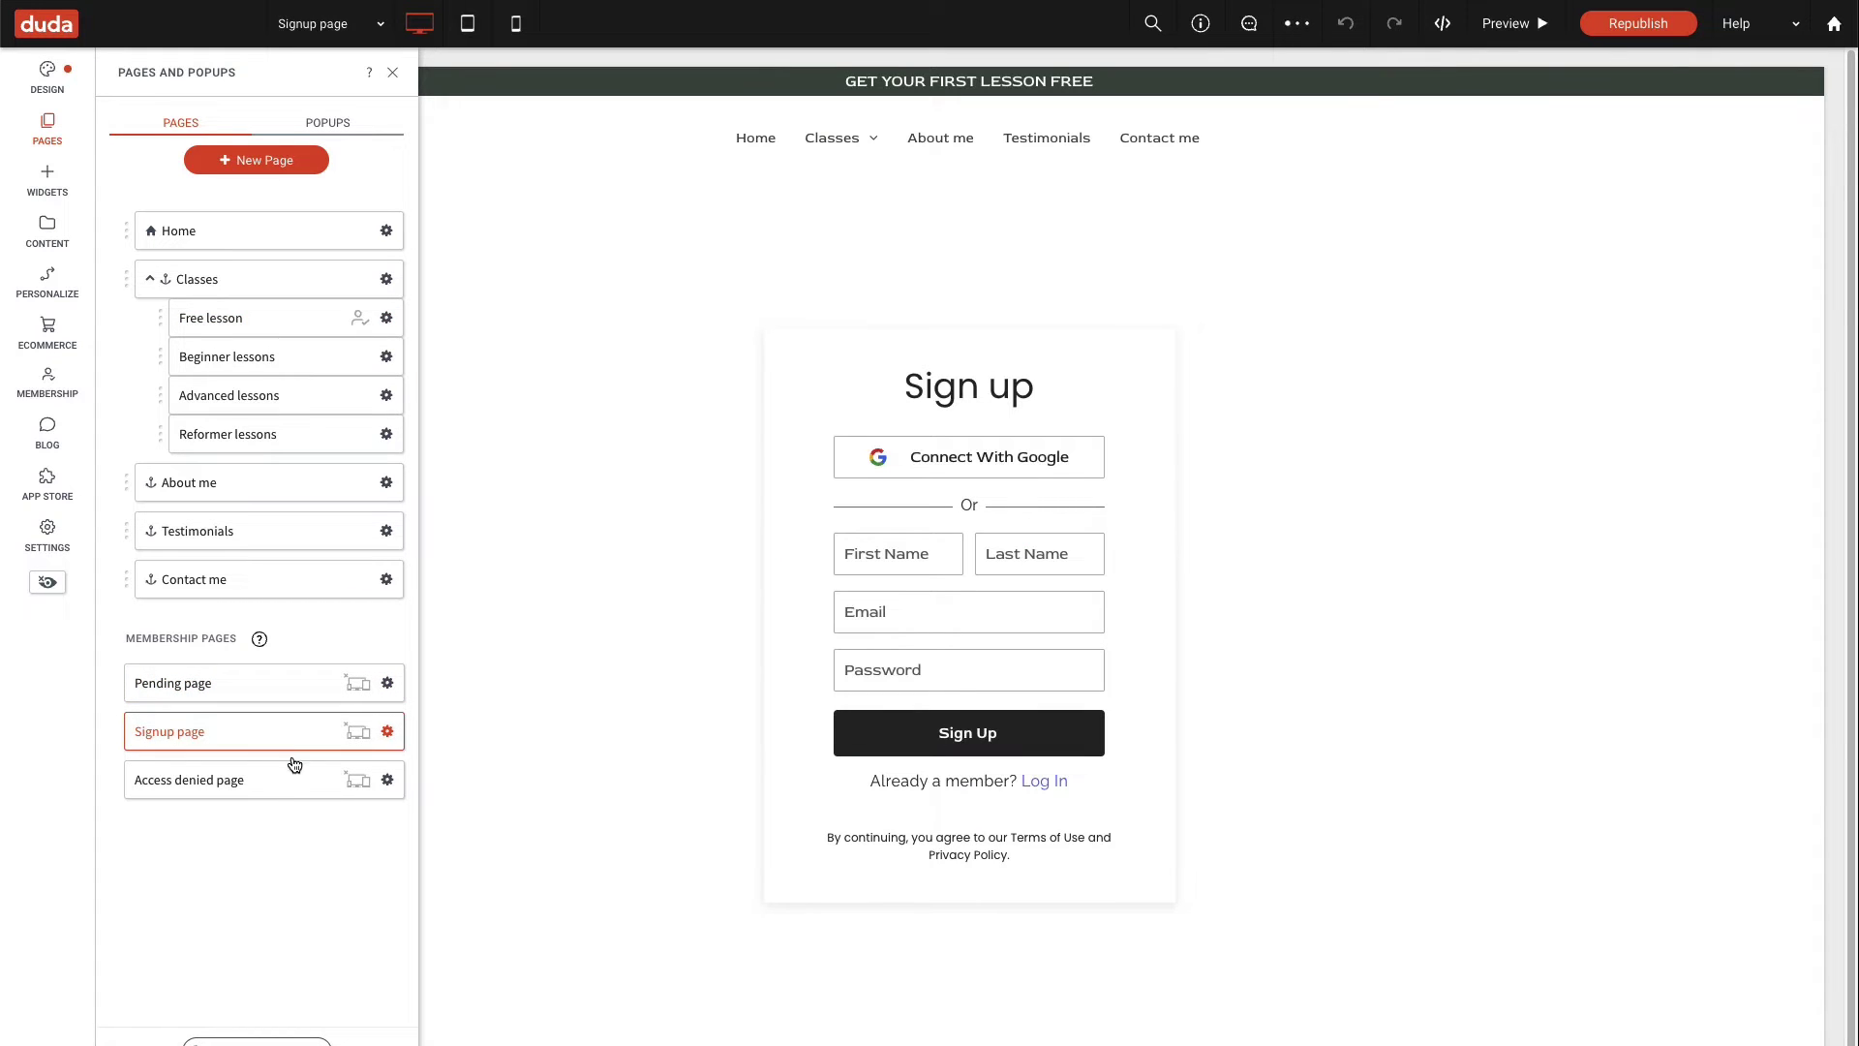
click(289, 782)
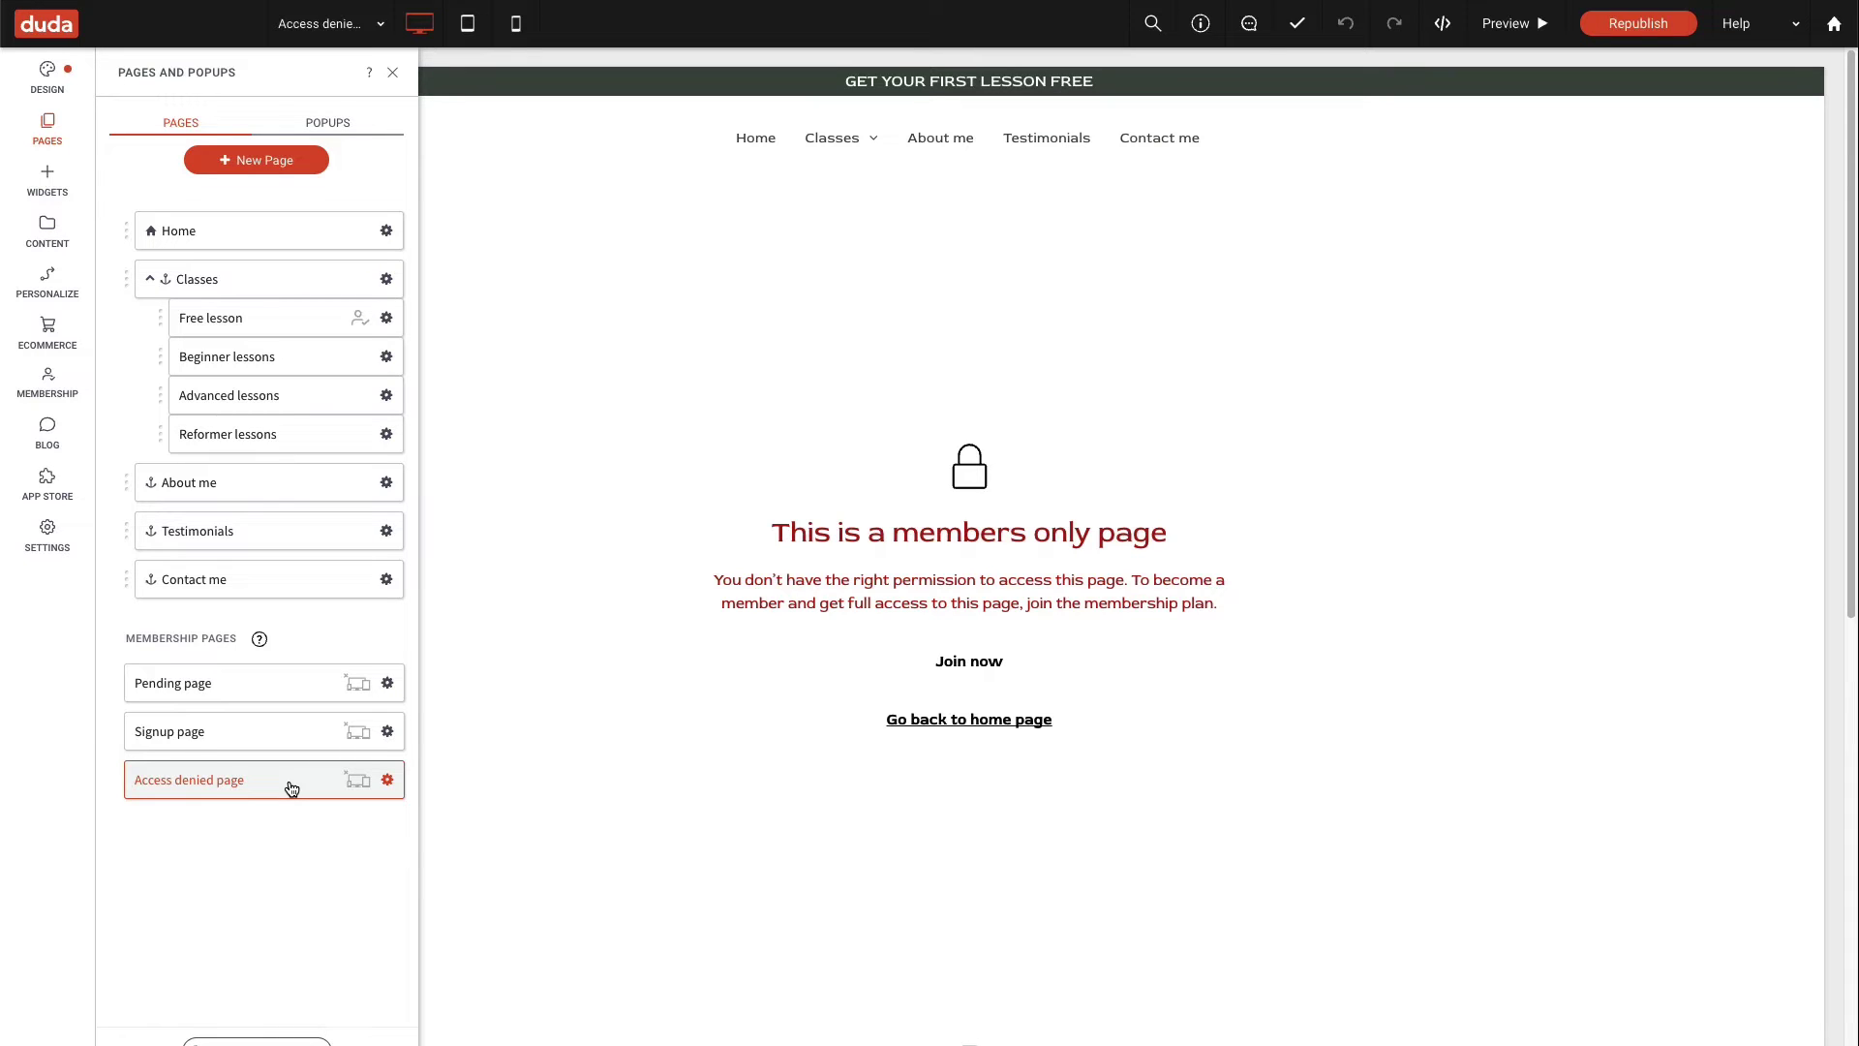
click(312, 252)
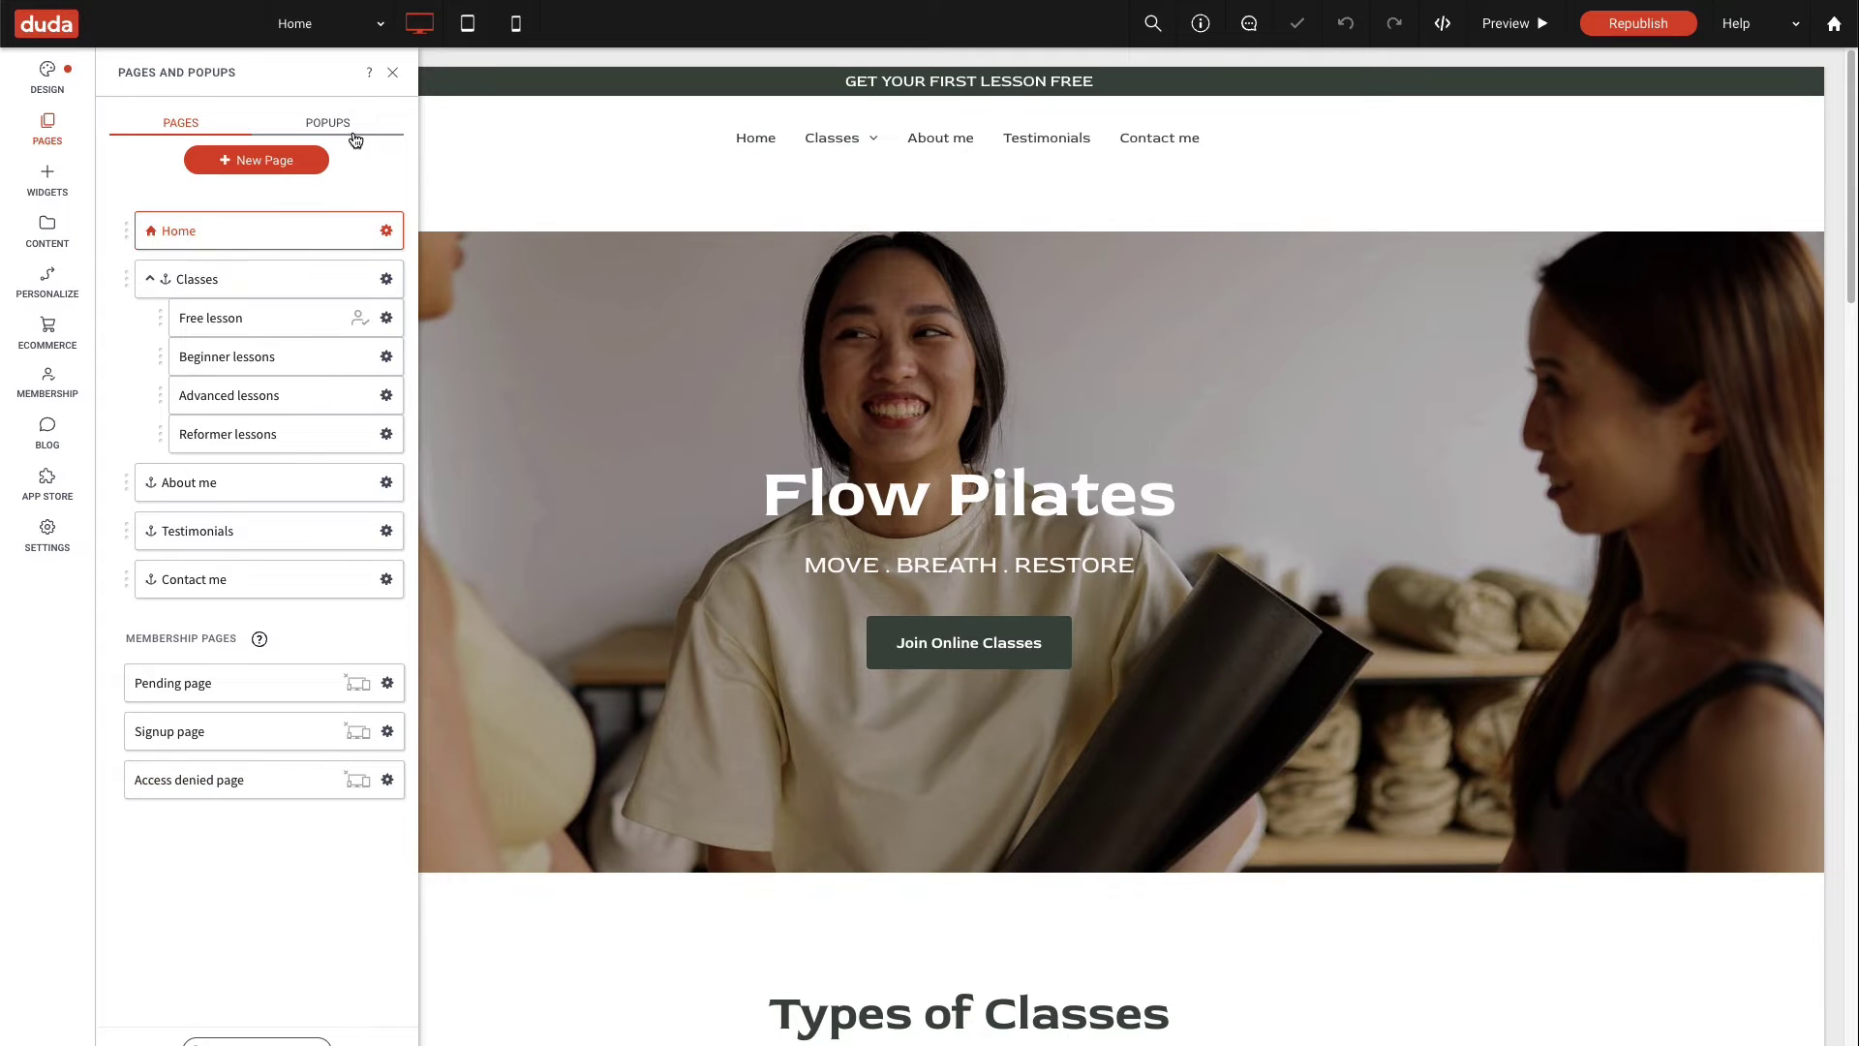
- Drag a Login widget into the Home page header and close its content panel
click(392, 73)
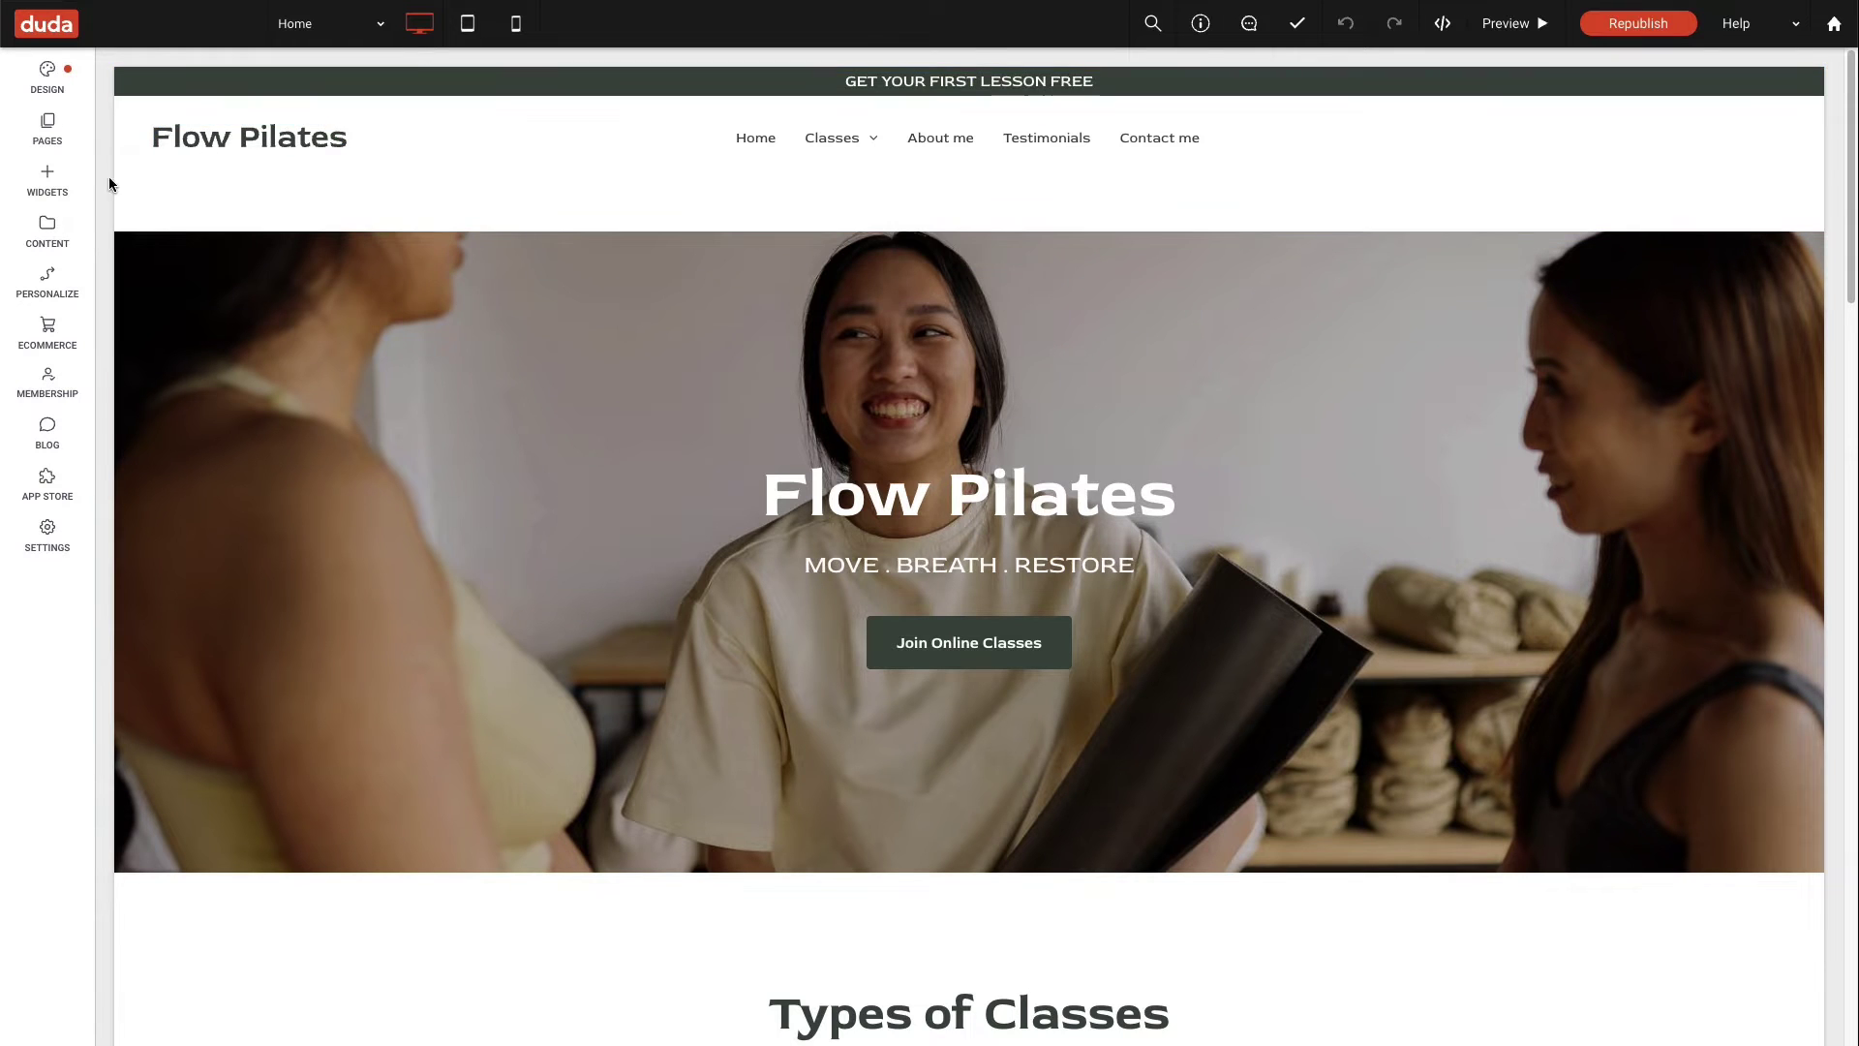
click(68, 193)
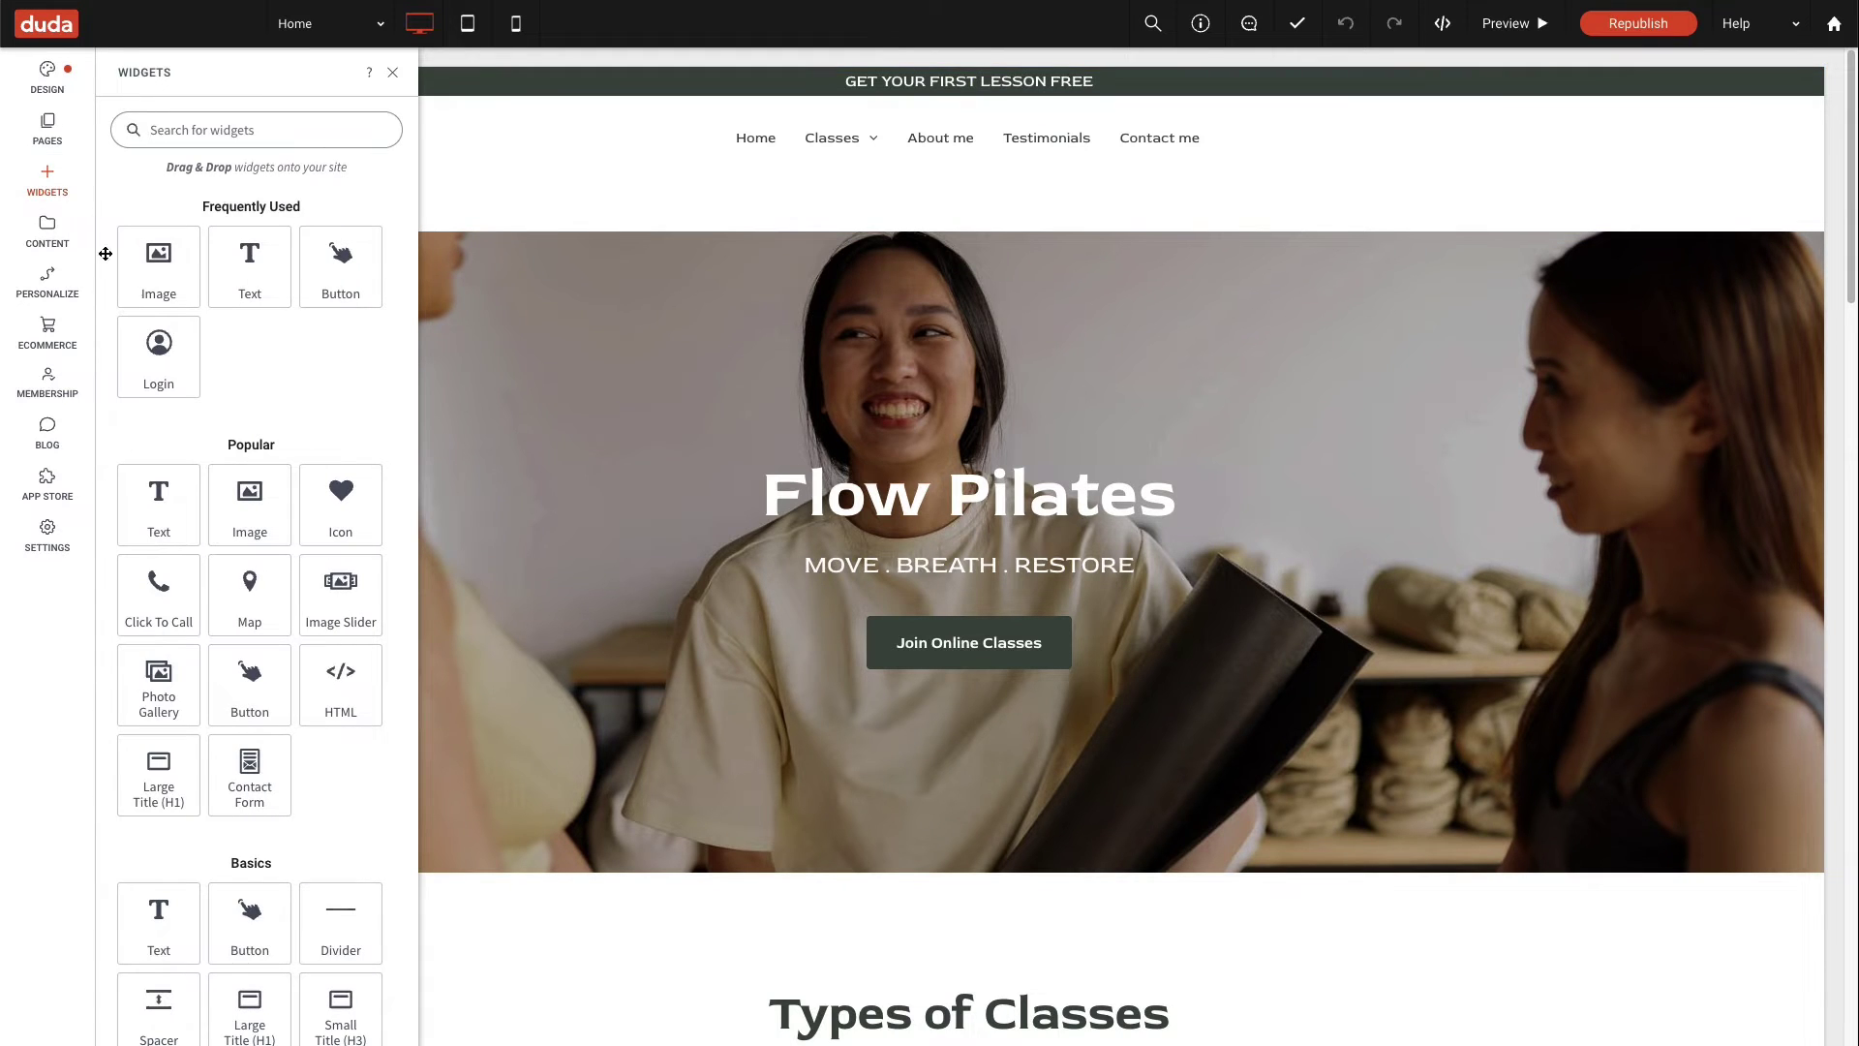
drag(159, 374, 1696, 174)
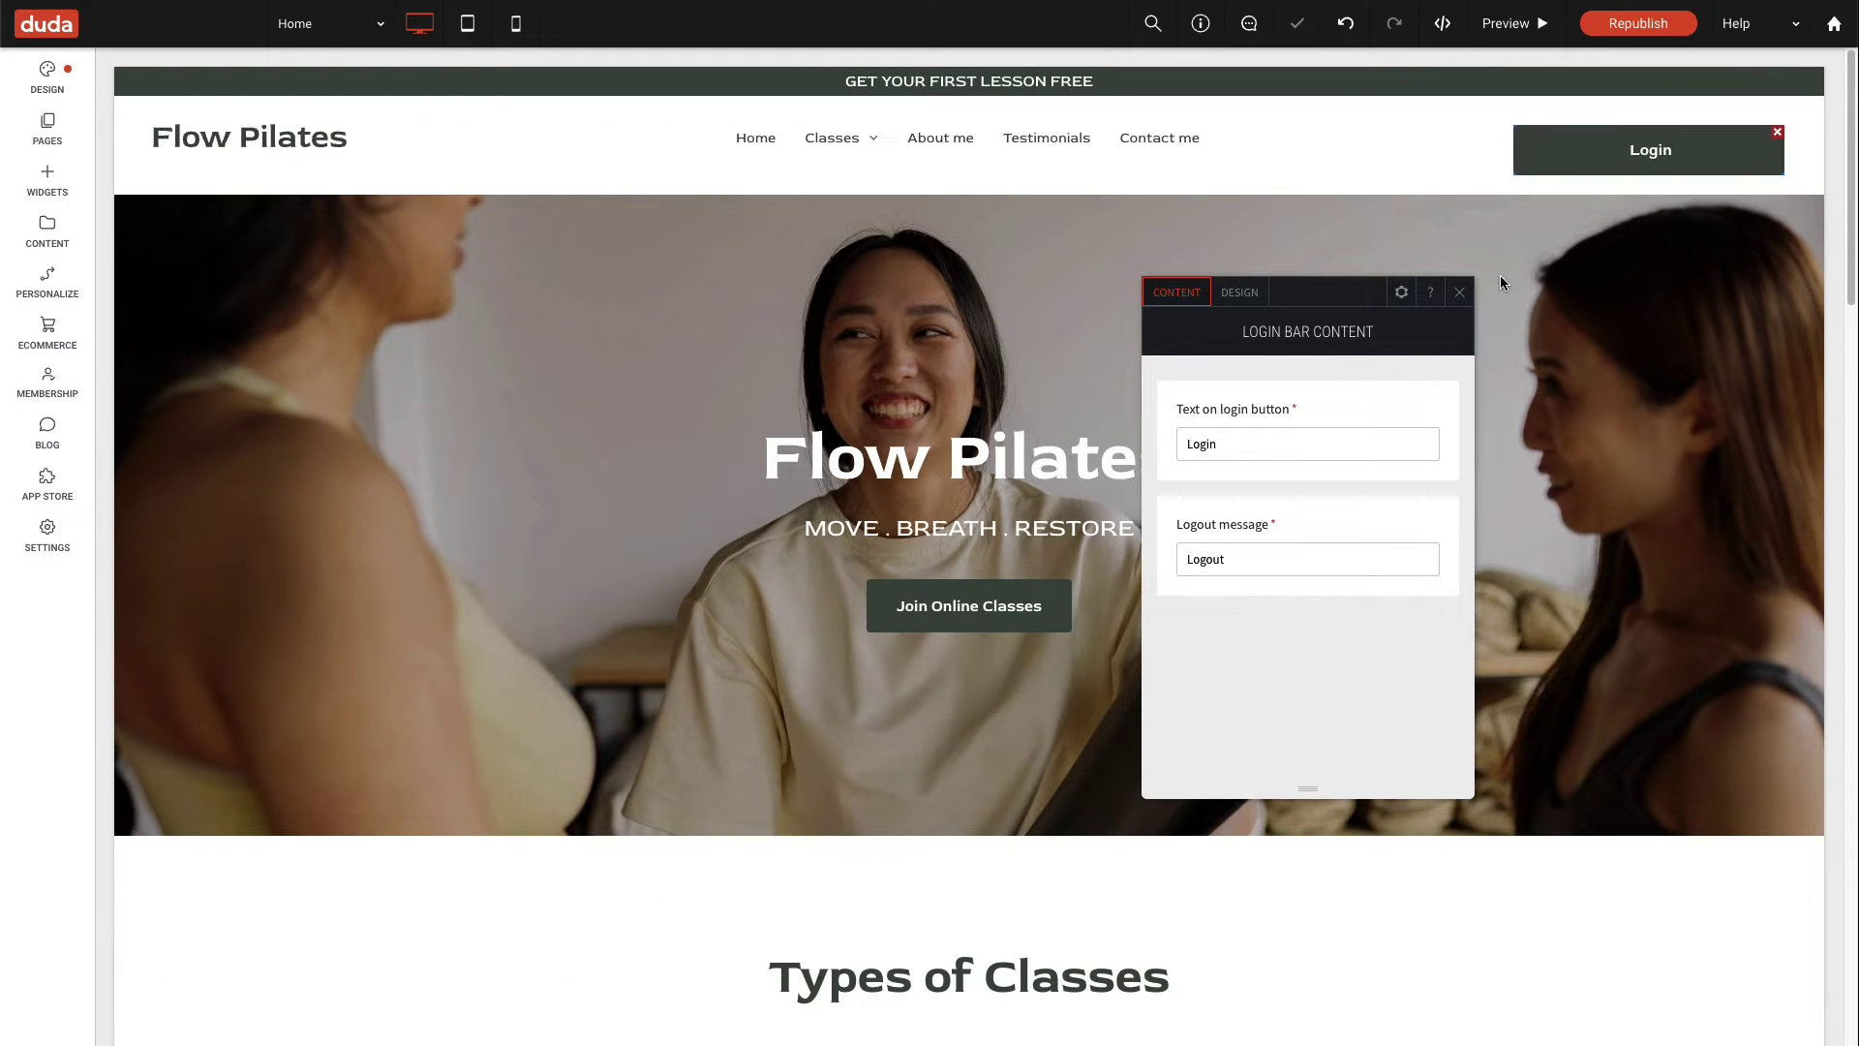
click(1461, 293)
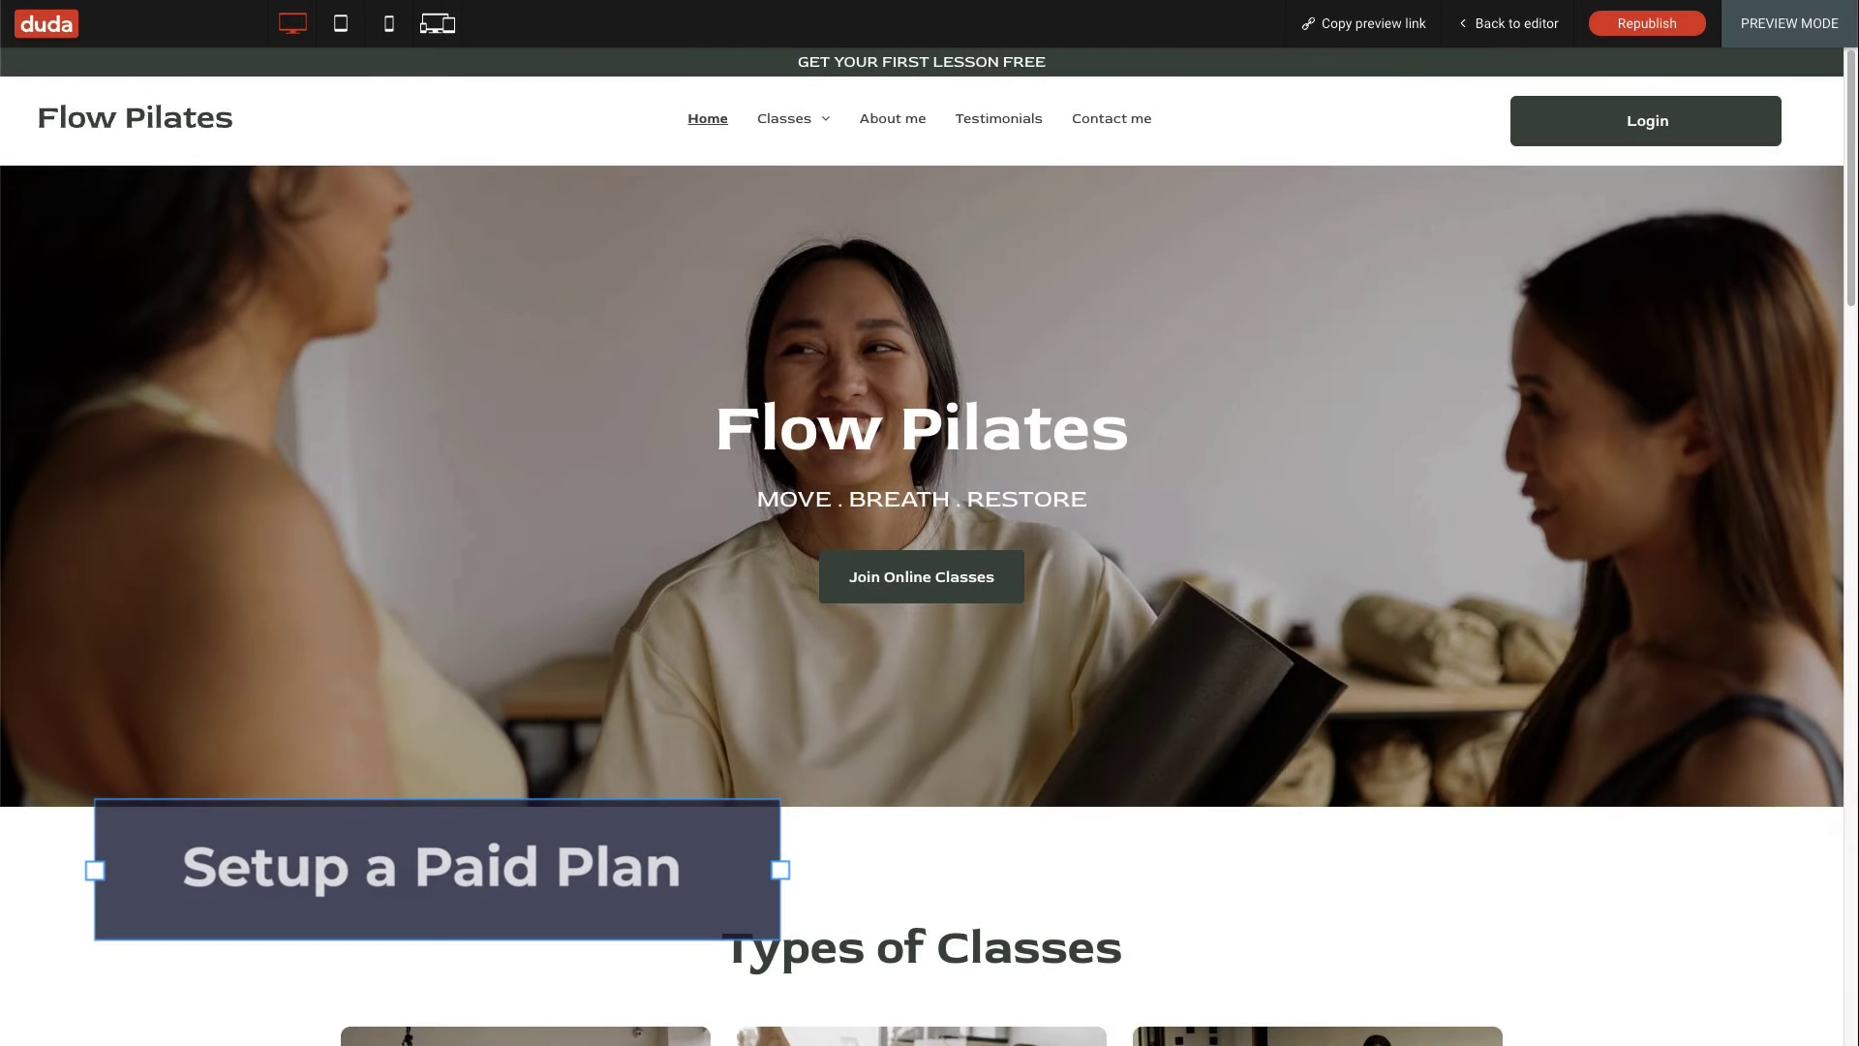
- Open the Beginner lessons page in preview and scroll through its content
mouse_move(786, 118)
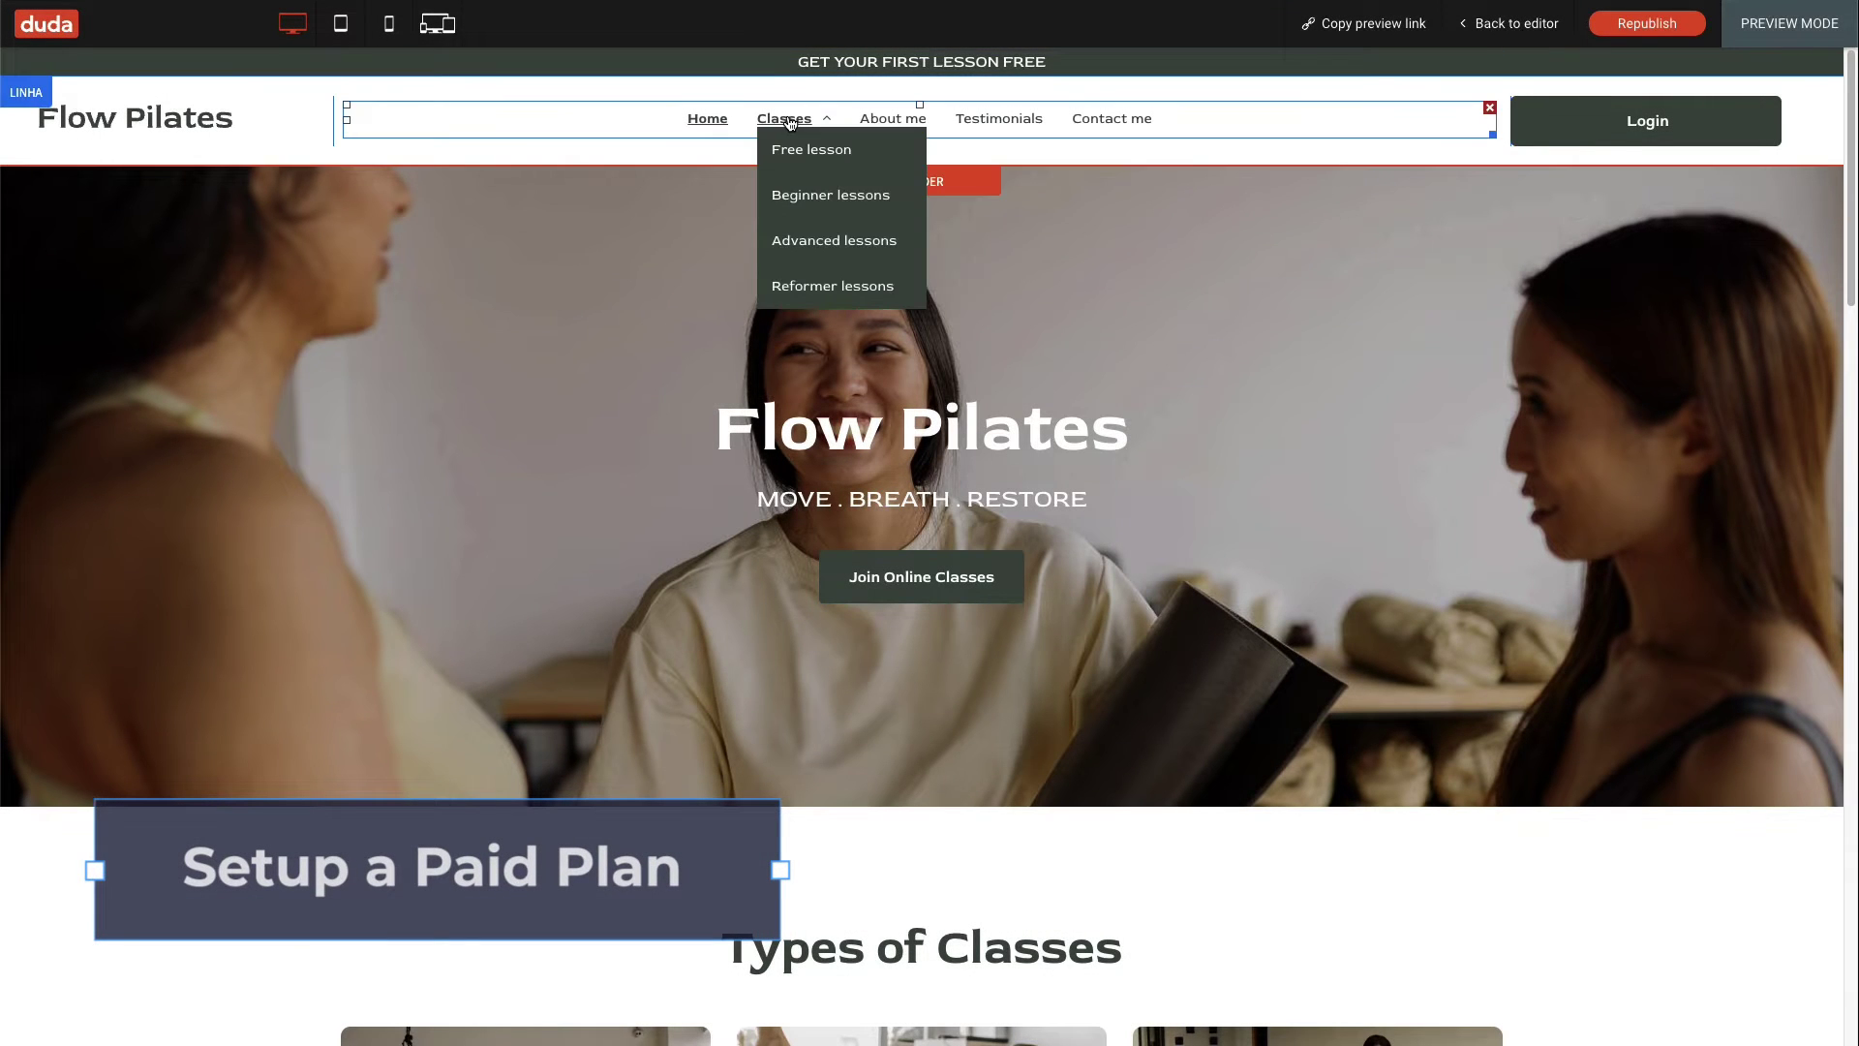
click(789, 193)
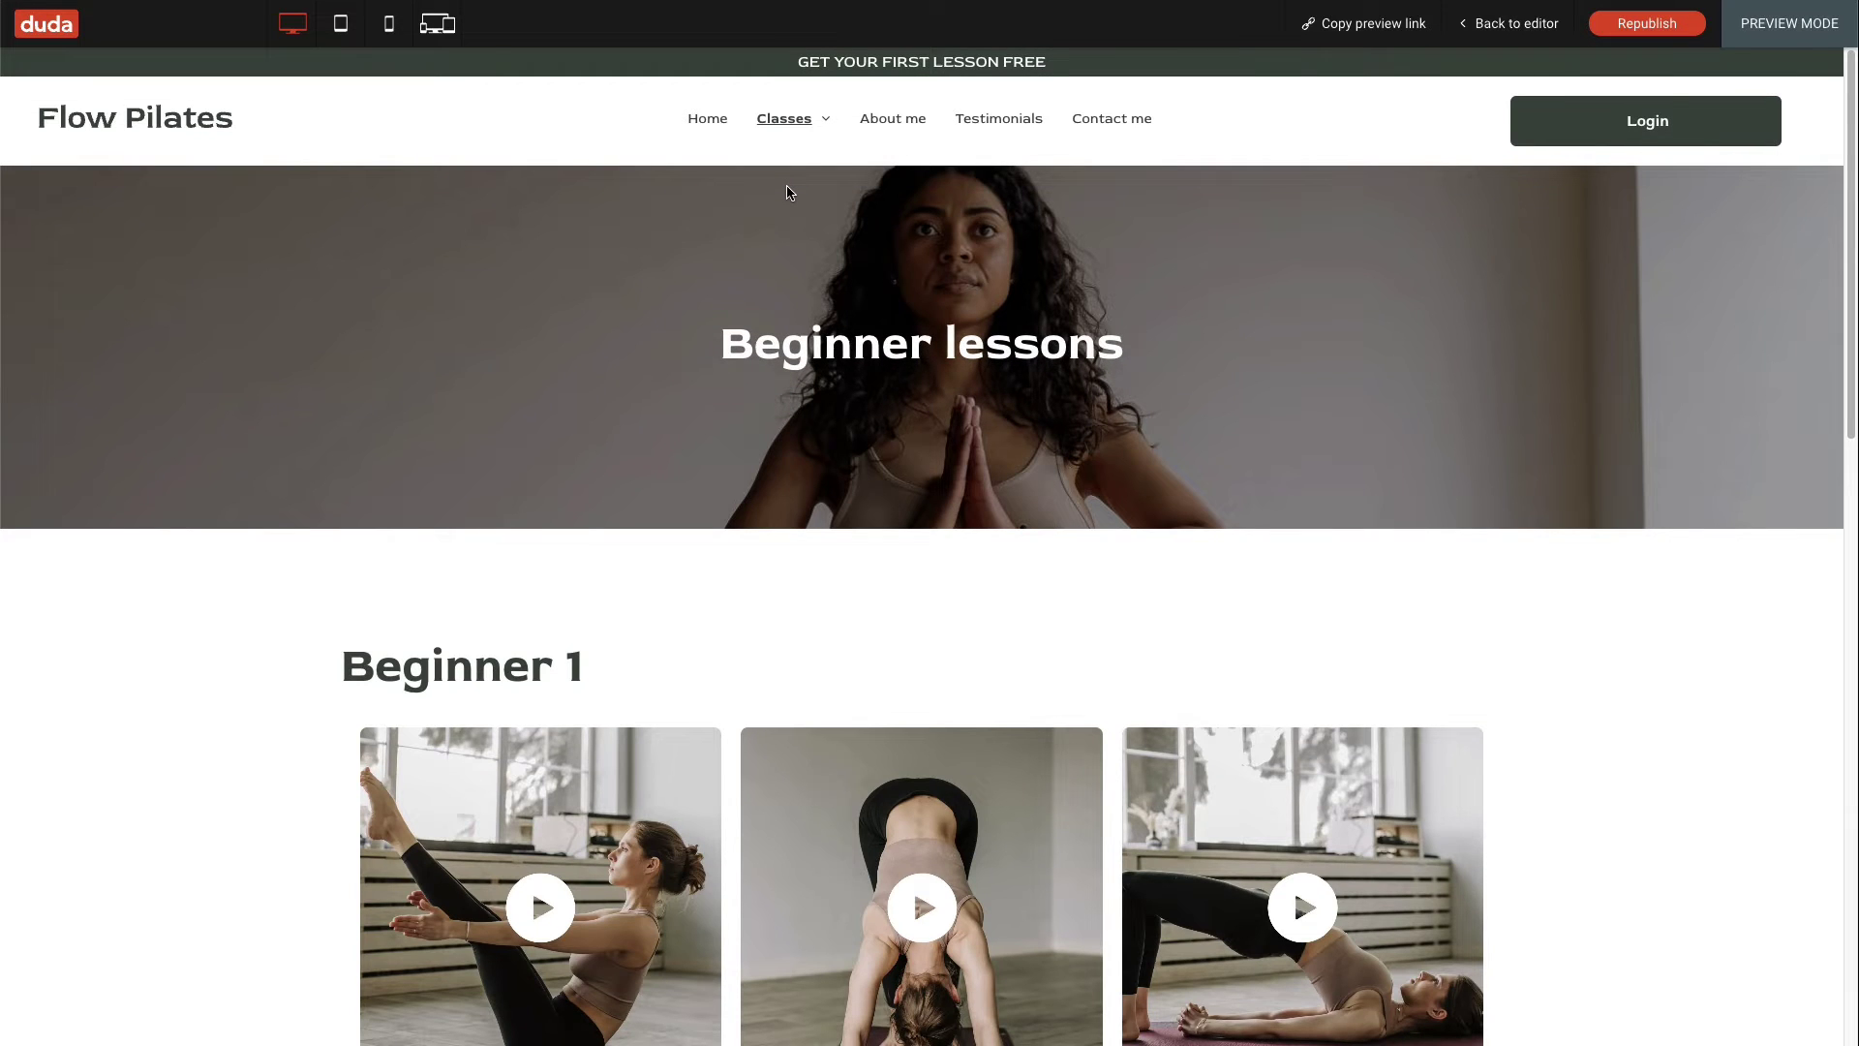
scroll(790, 193, down, 4)
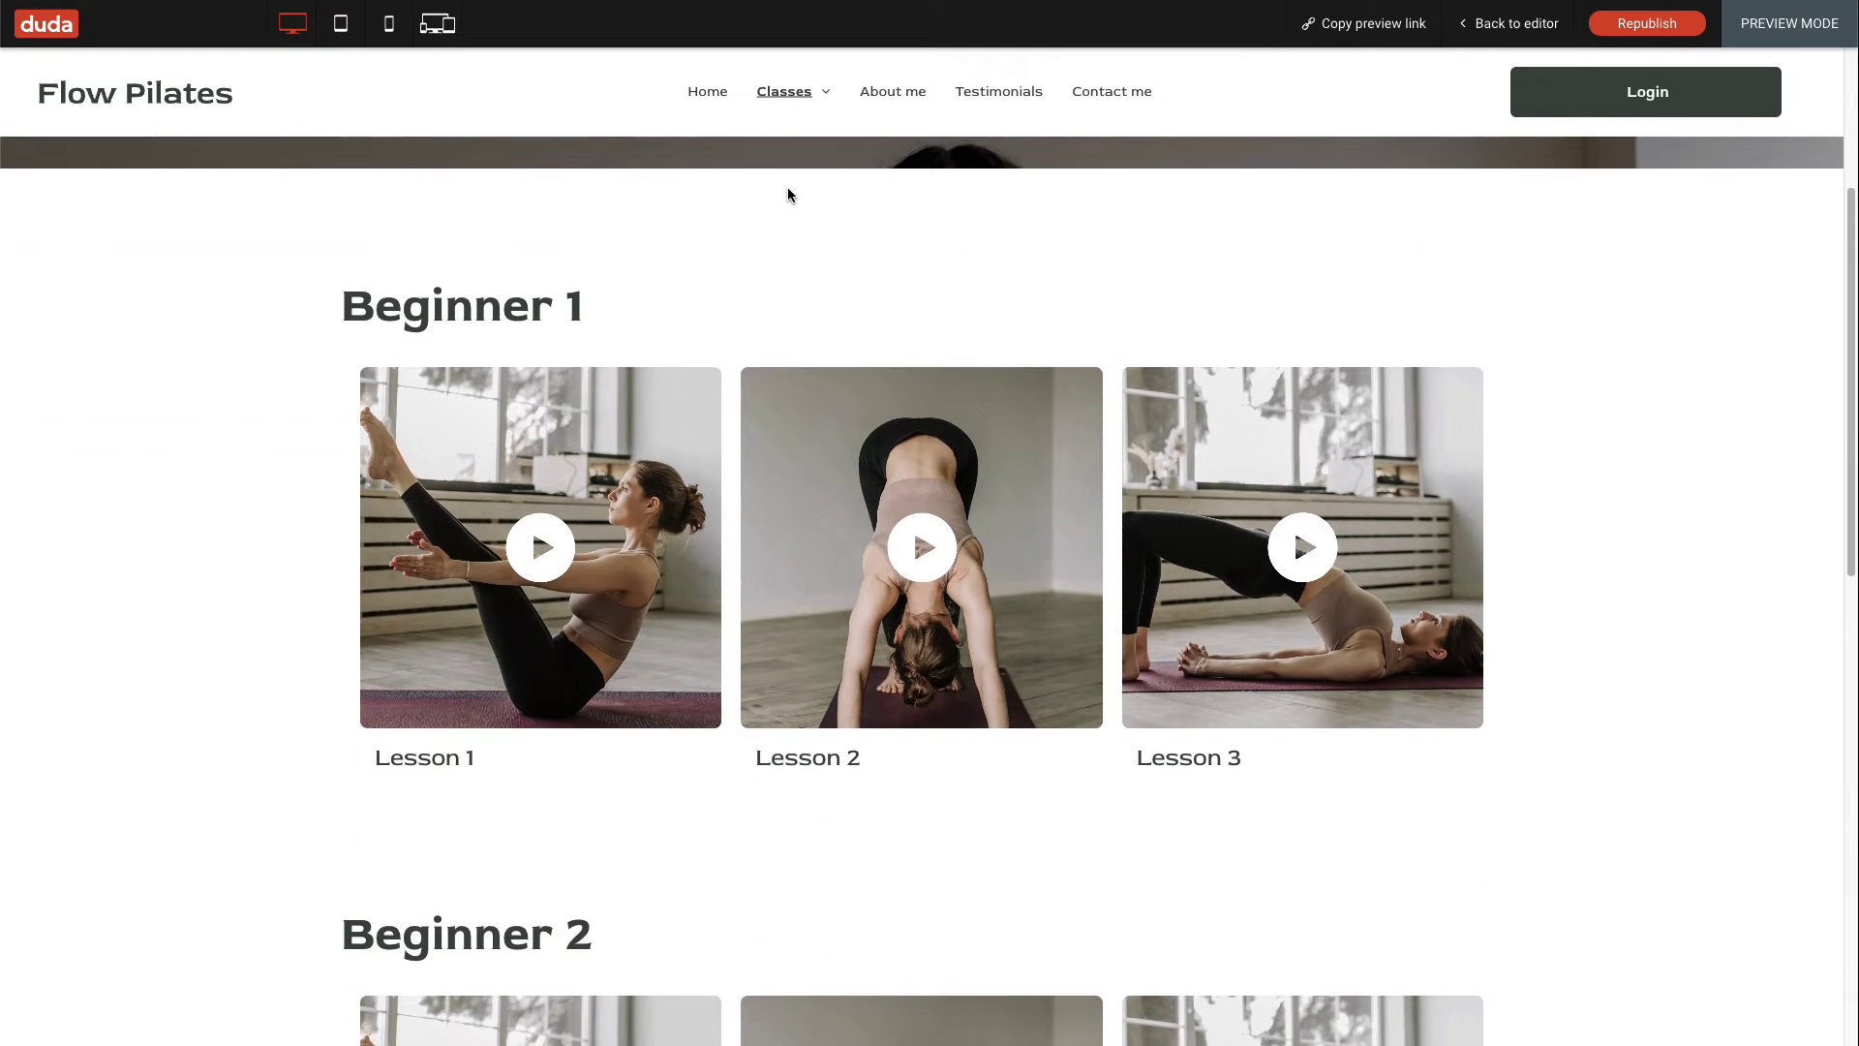
scroll(788, 194, down, 6)
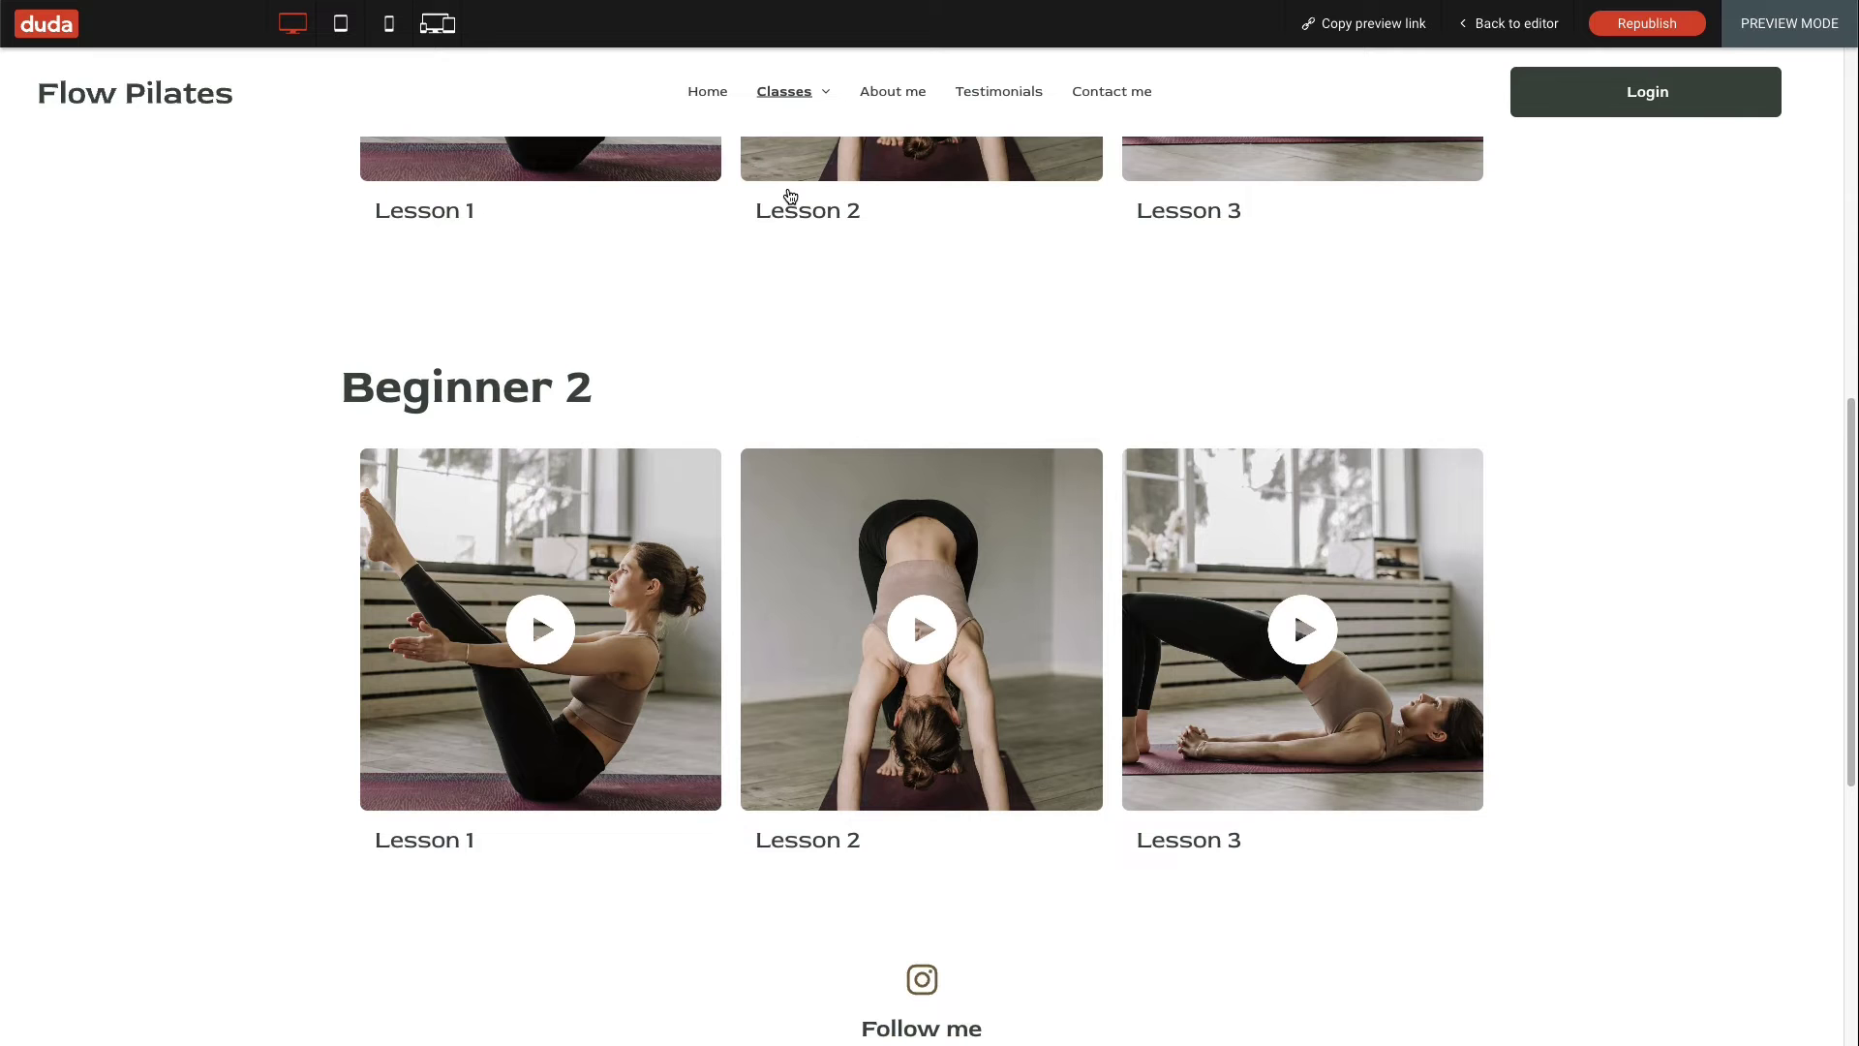
scroll(789, 197, up, 10)
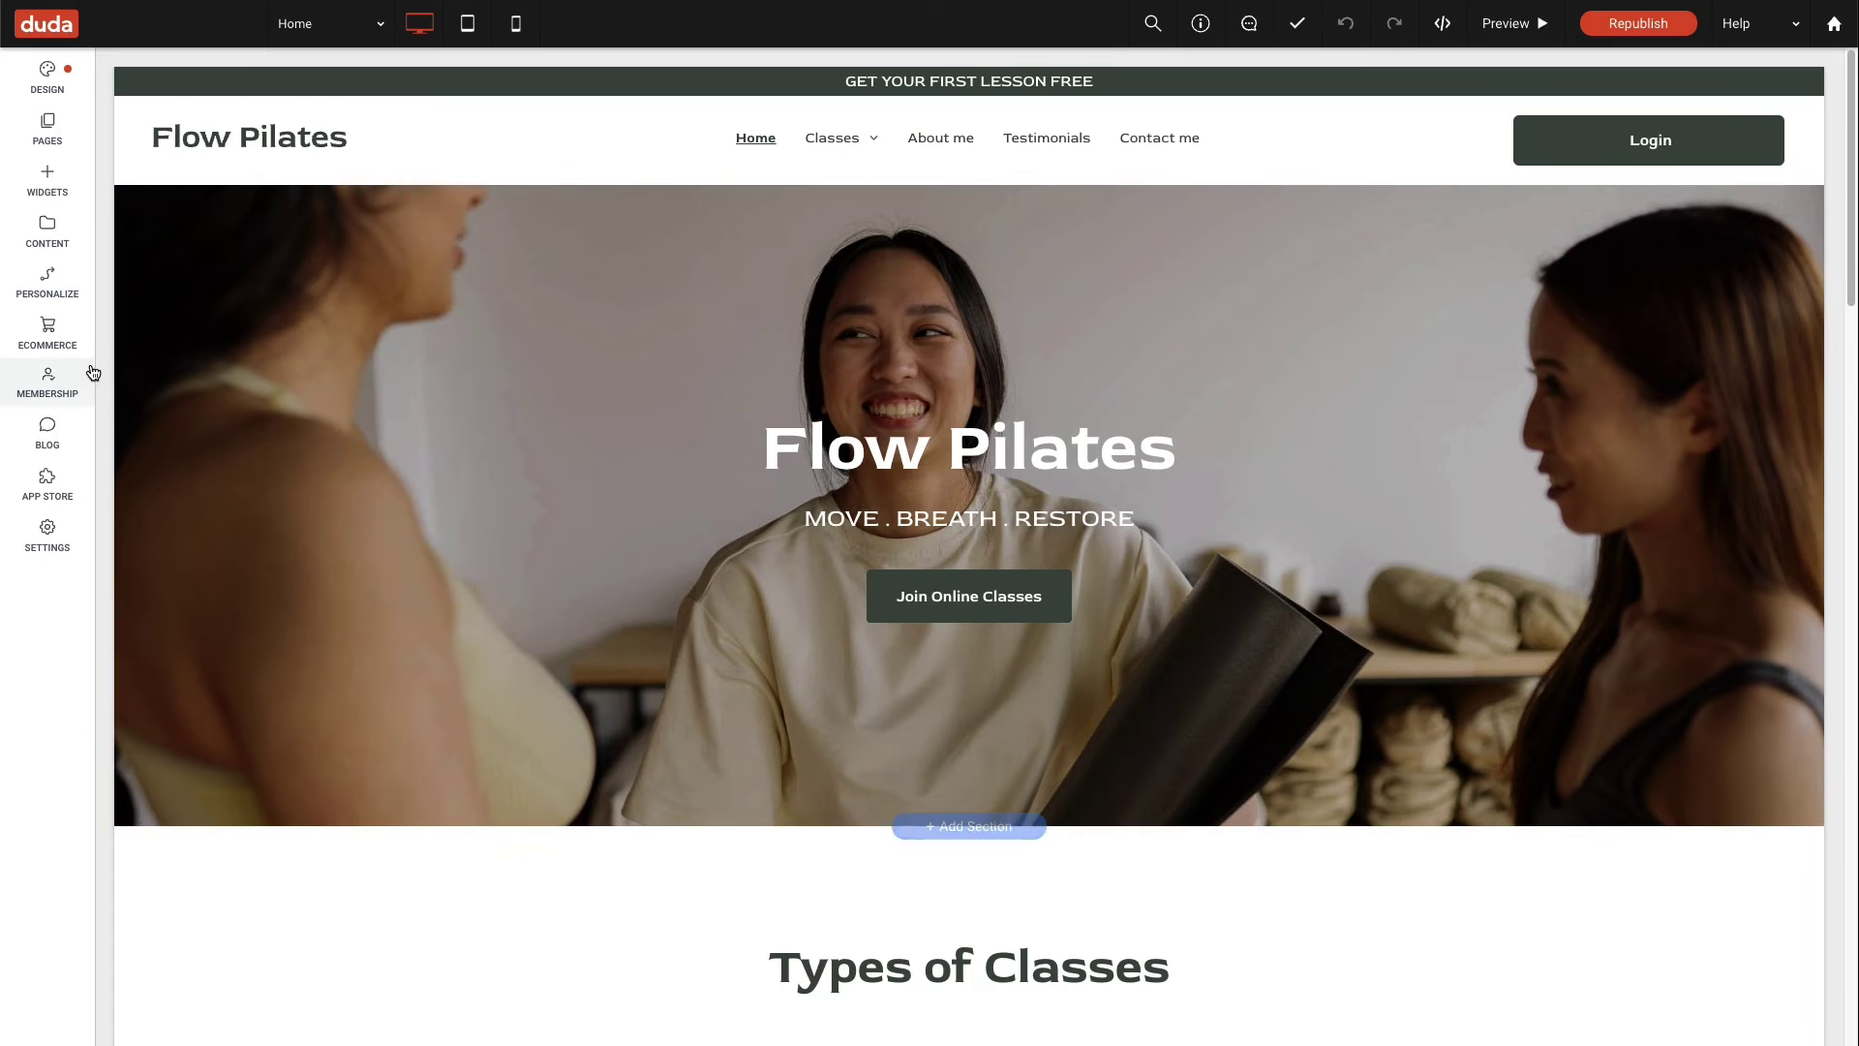
- Create a new membership plan named 'Basic plan' with a beginners' foundation description
click(80, 383)
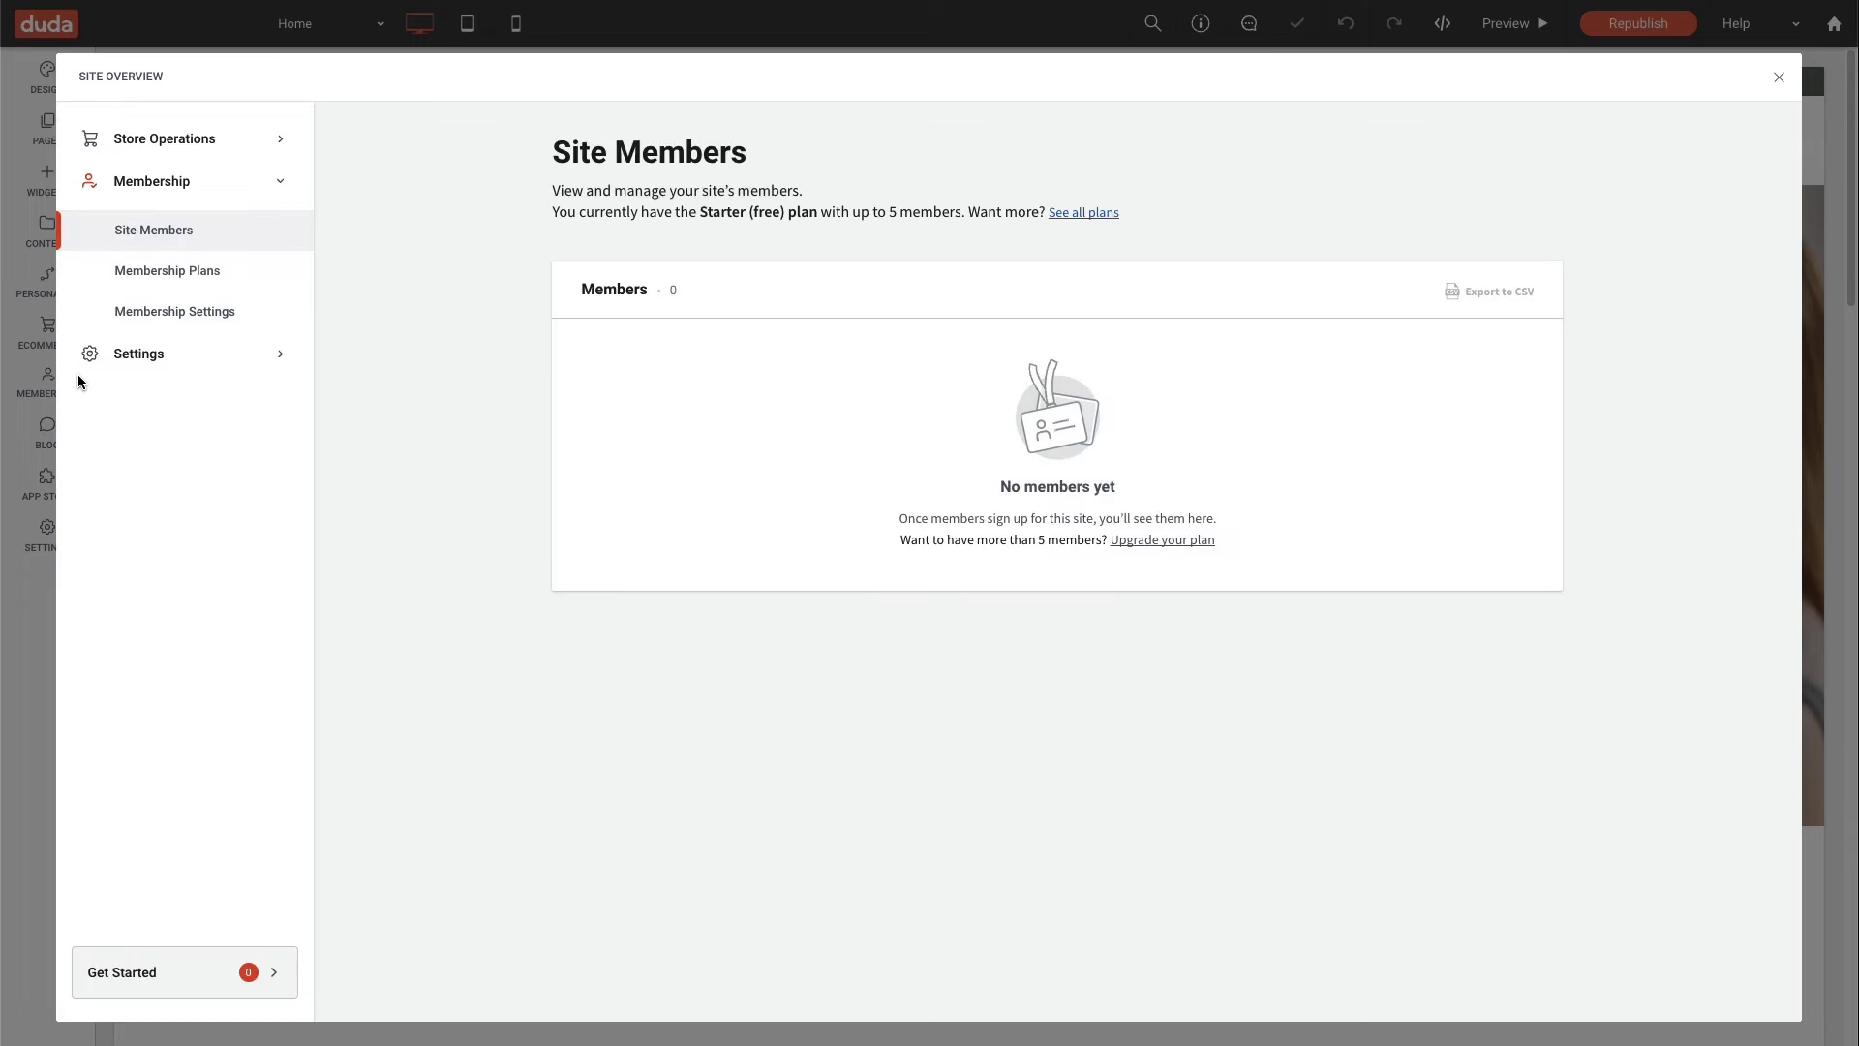
click(275, 284)
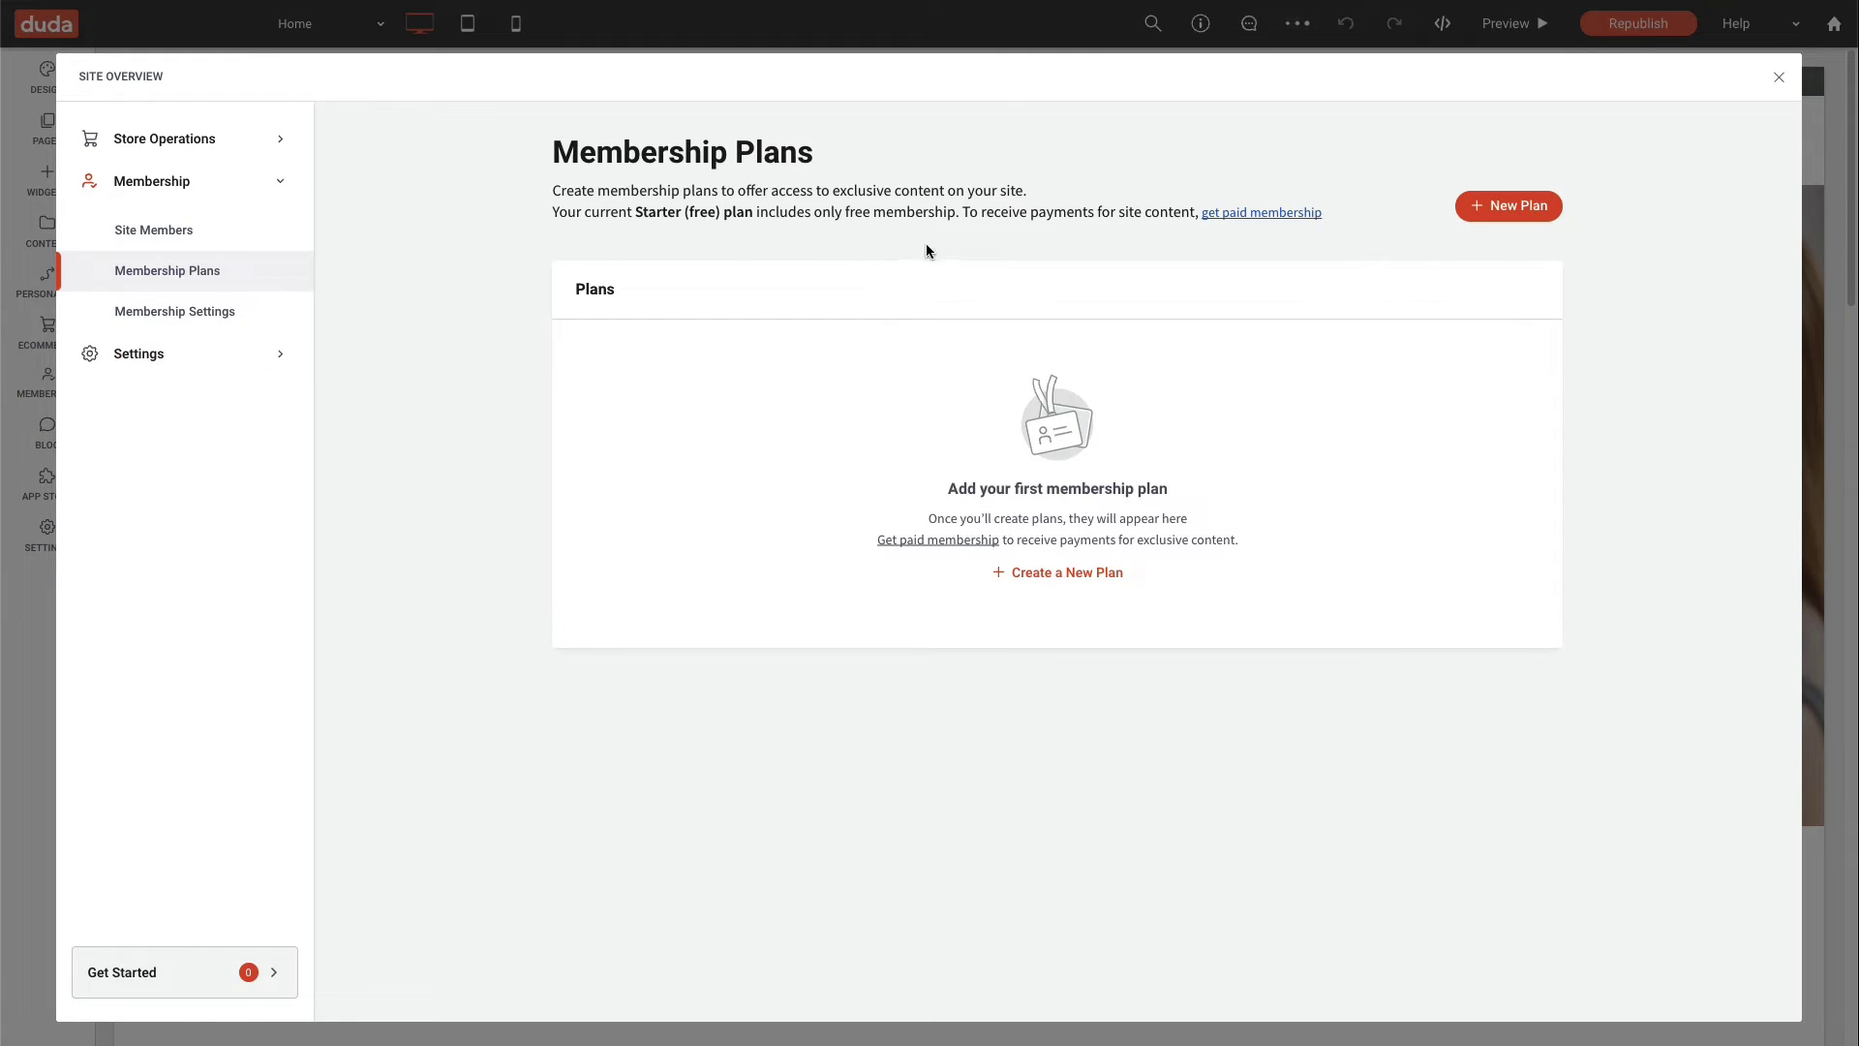
click(1462, 205)
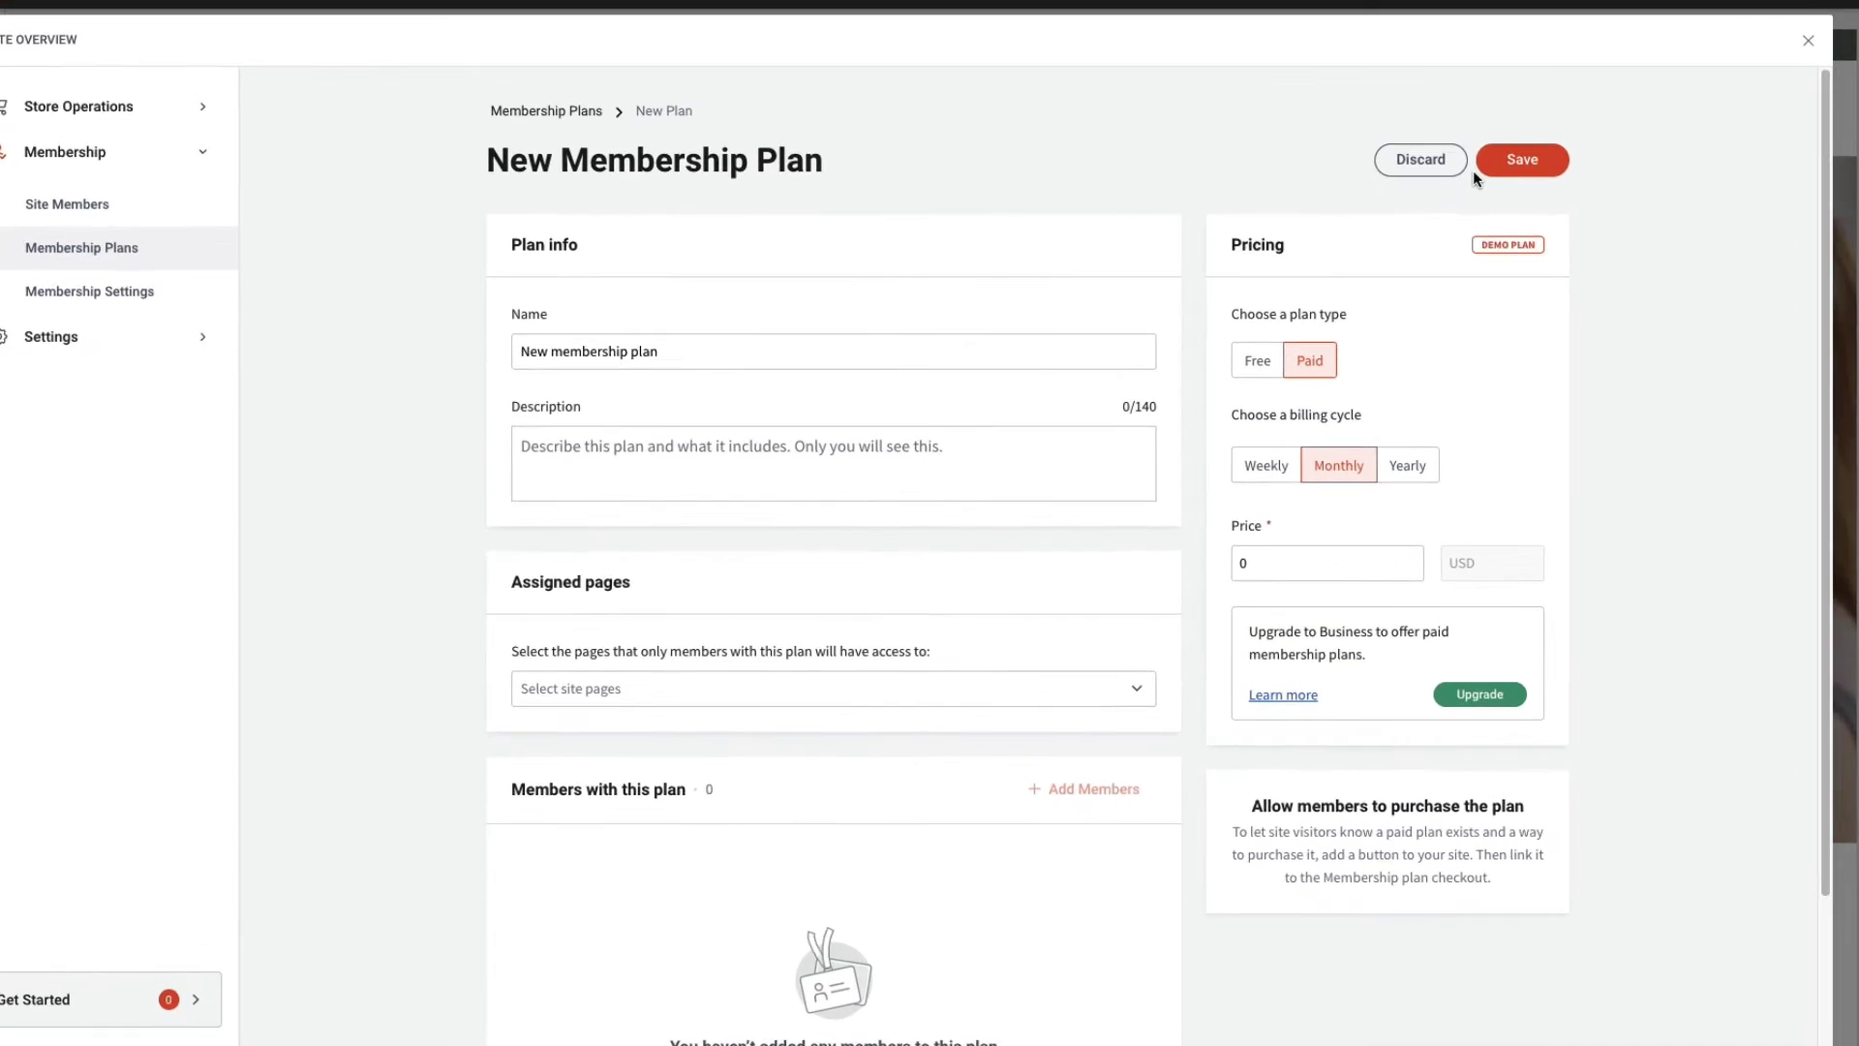
triple_click(787, 361)
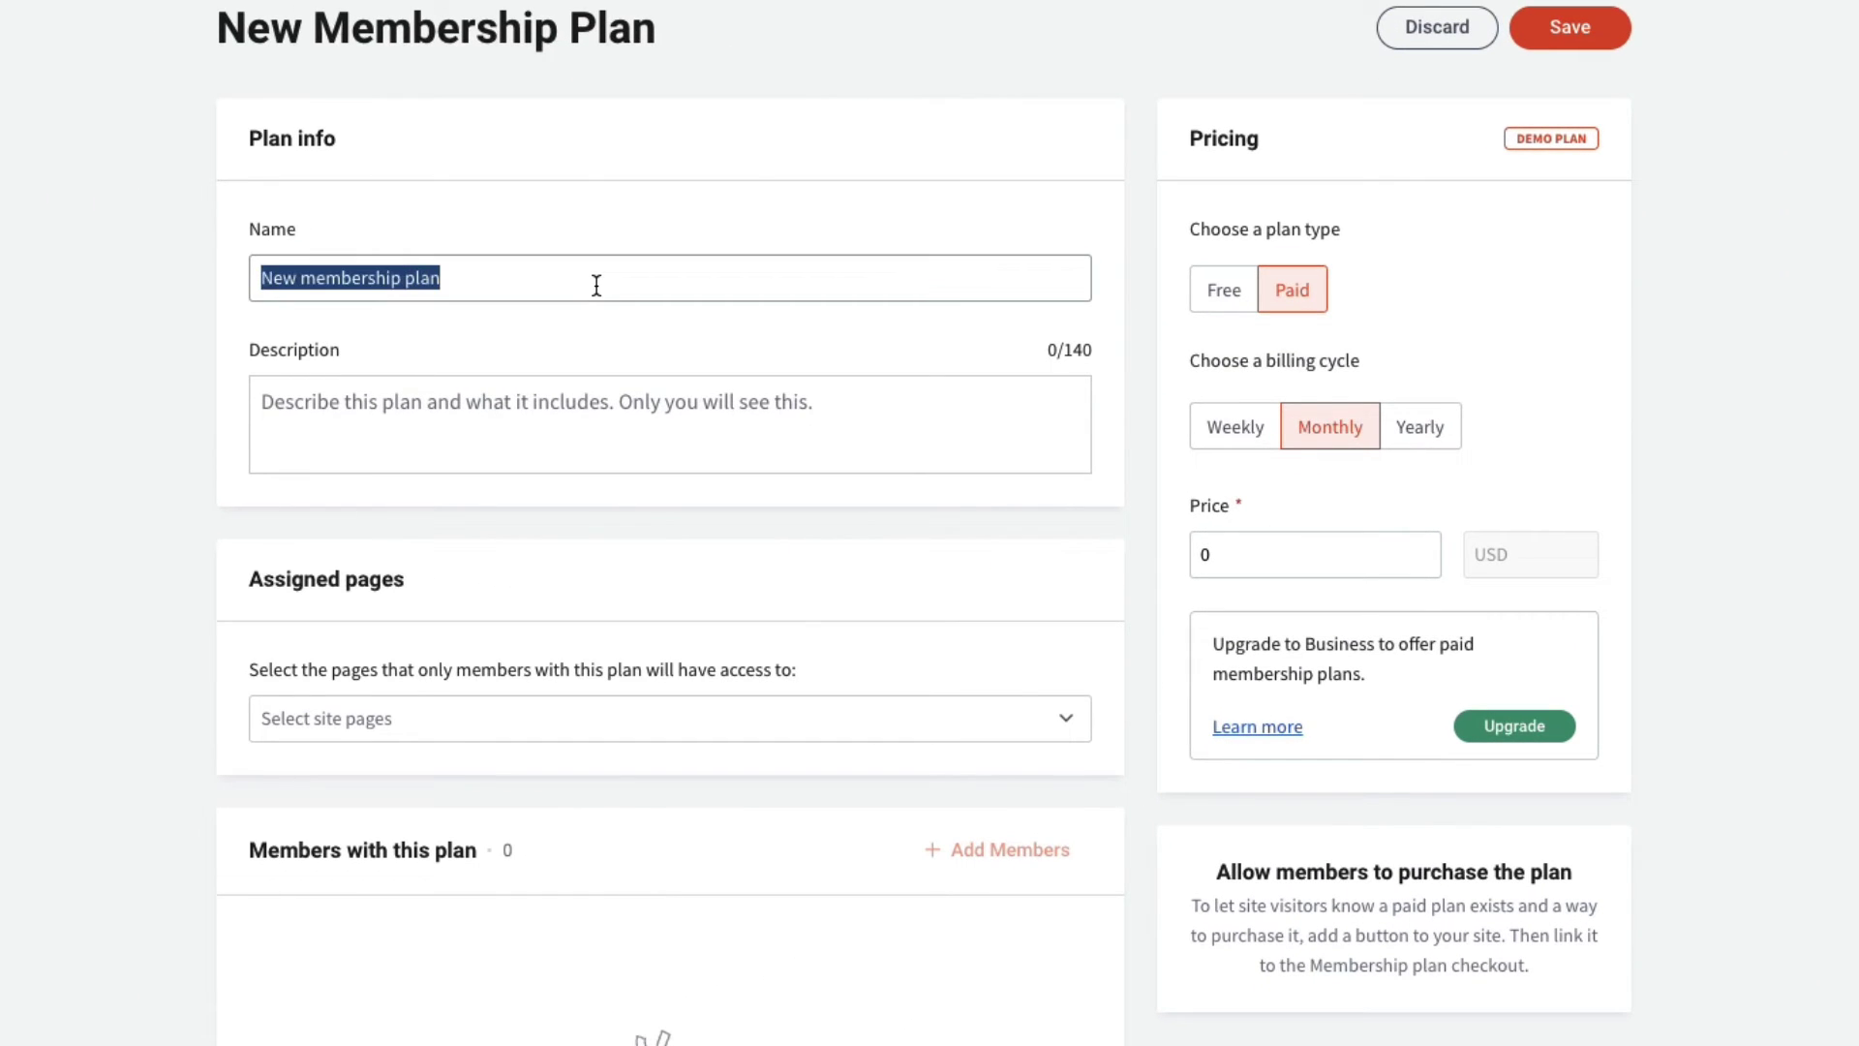
text(Basic plan)
click(572, 427)
text(The Beginners plan will present you with all the necessary foundation to build proper body awareness in your day-to-day.)
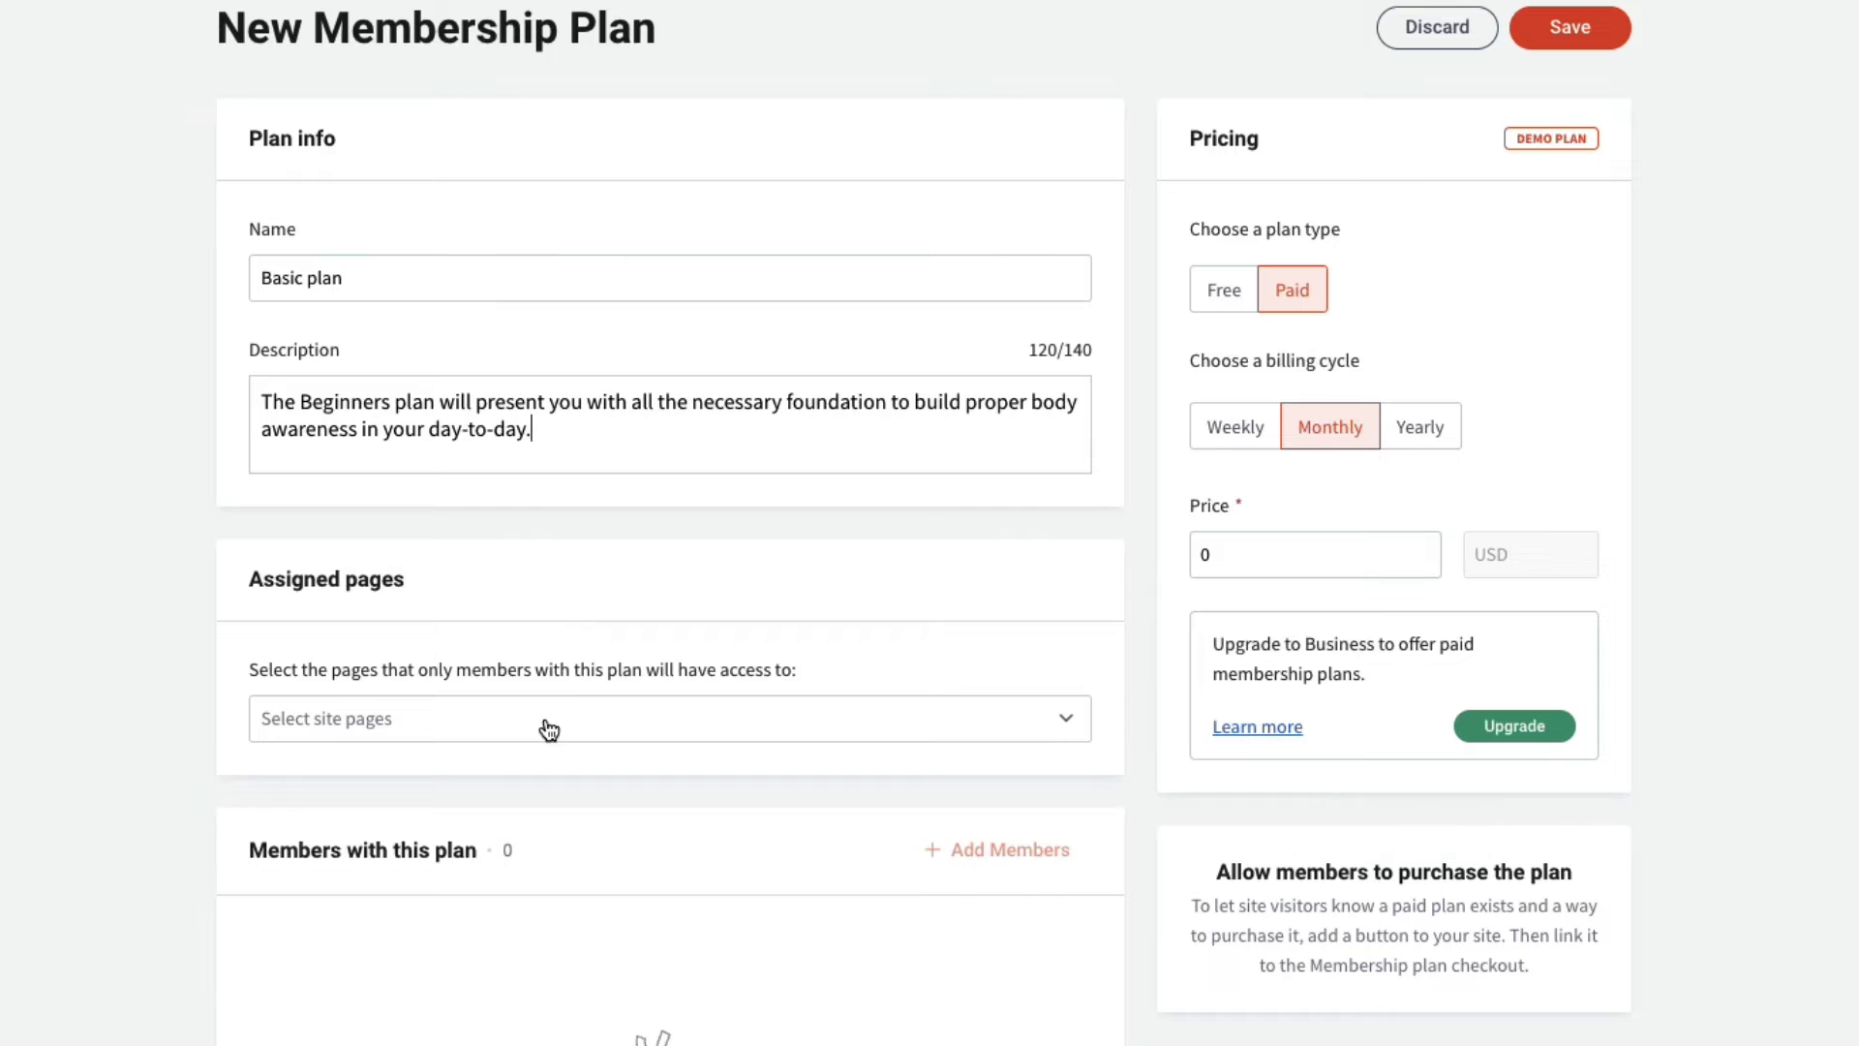
- Assign the Beginner lessons page to Basic plan as a members-only page
click(544, 722)
click(270, 814)
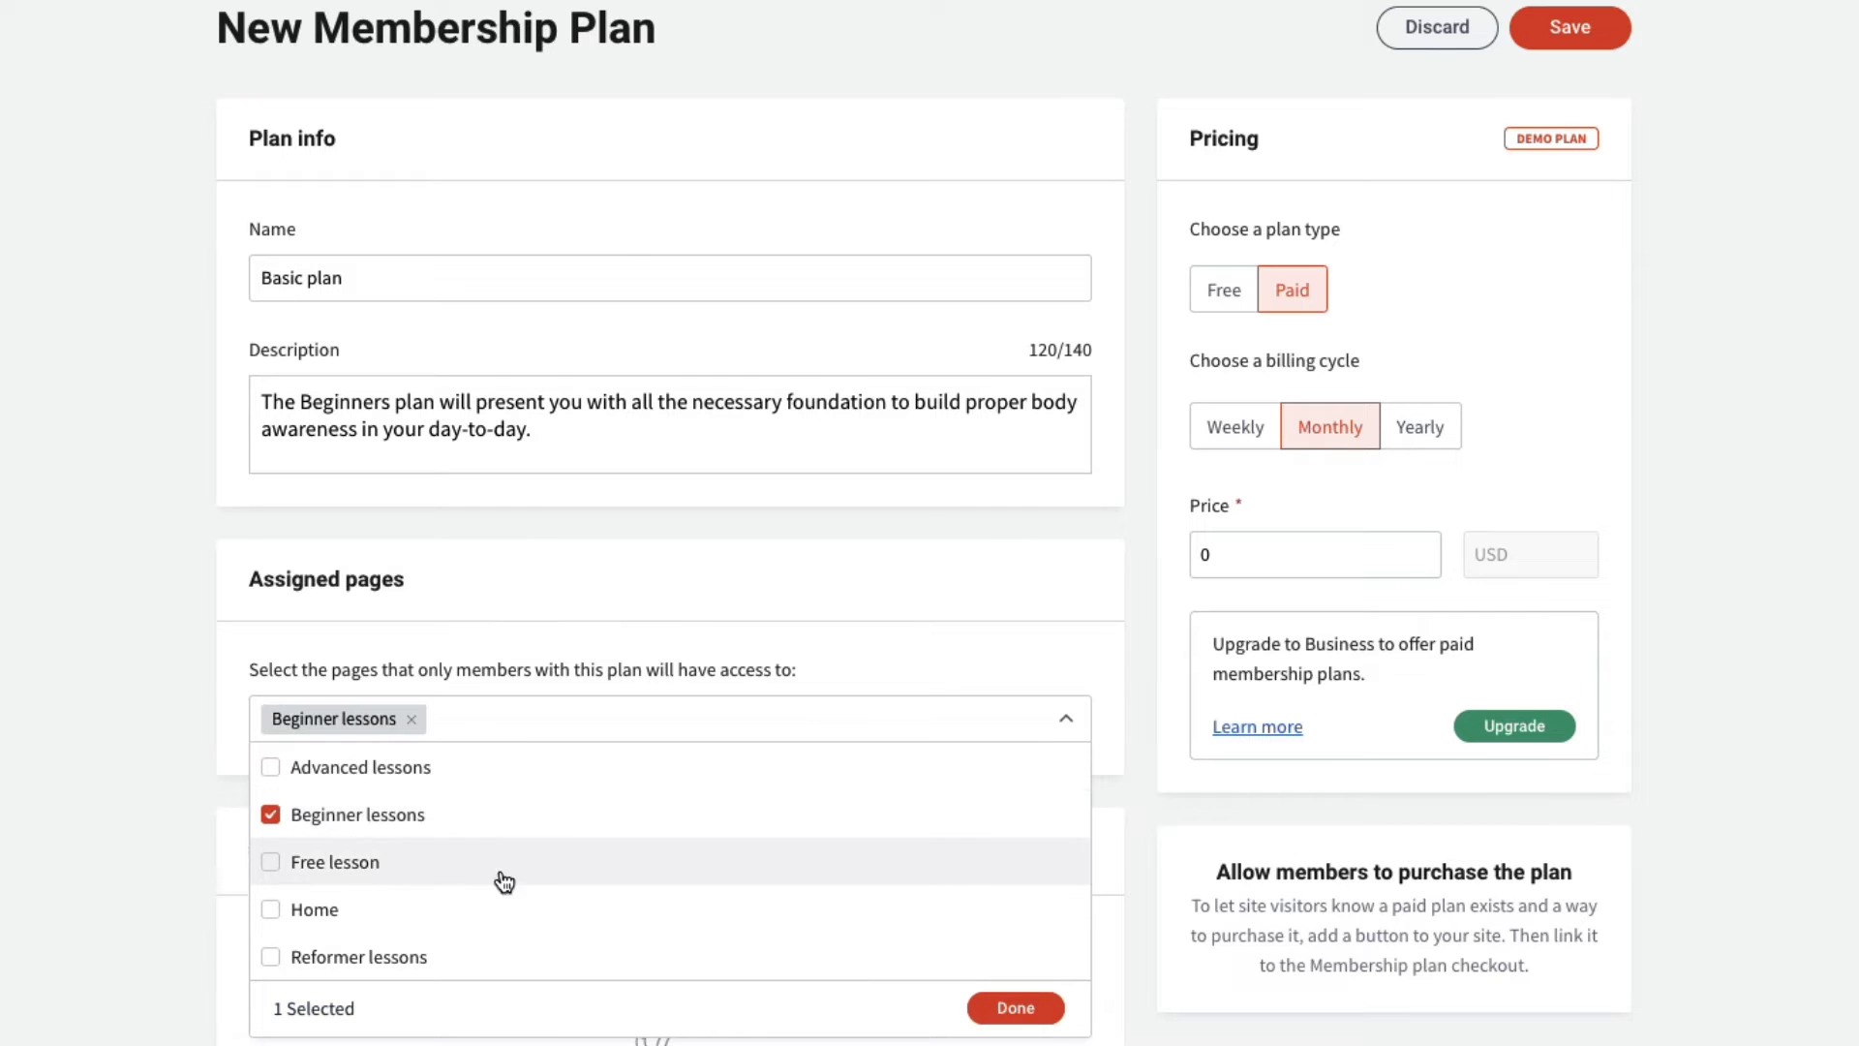
click(1012, 1008)
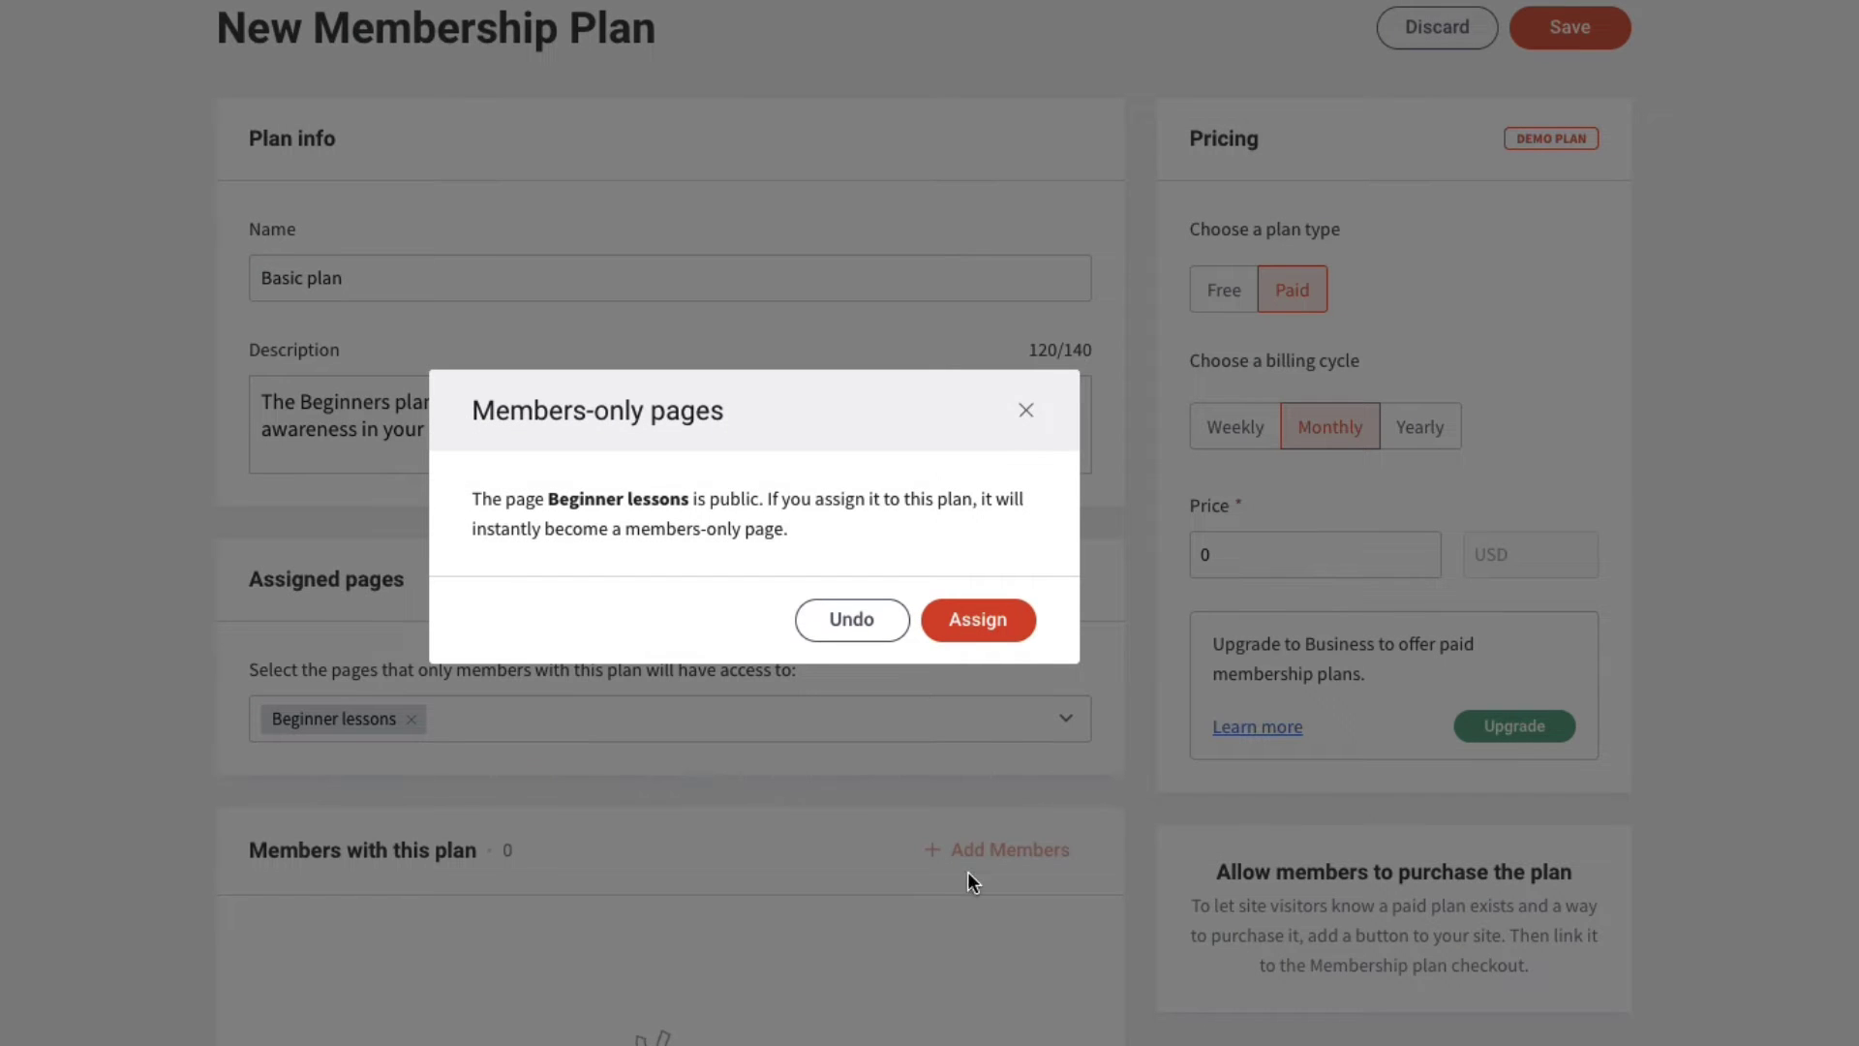
click(969, 638)
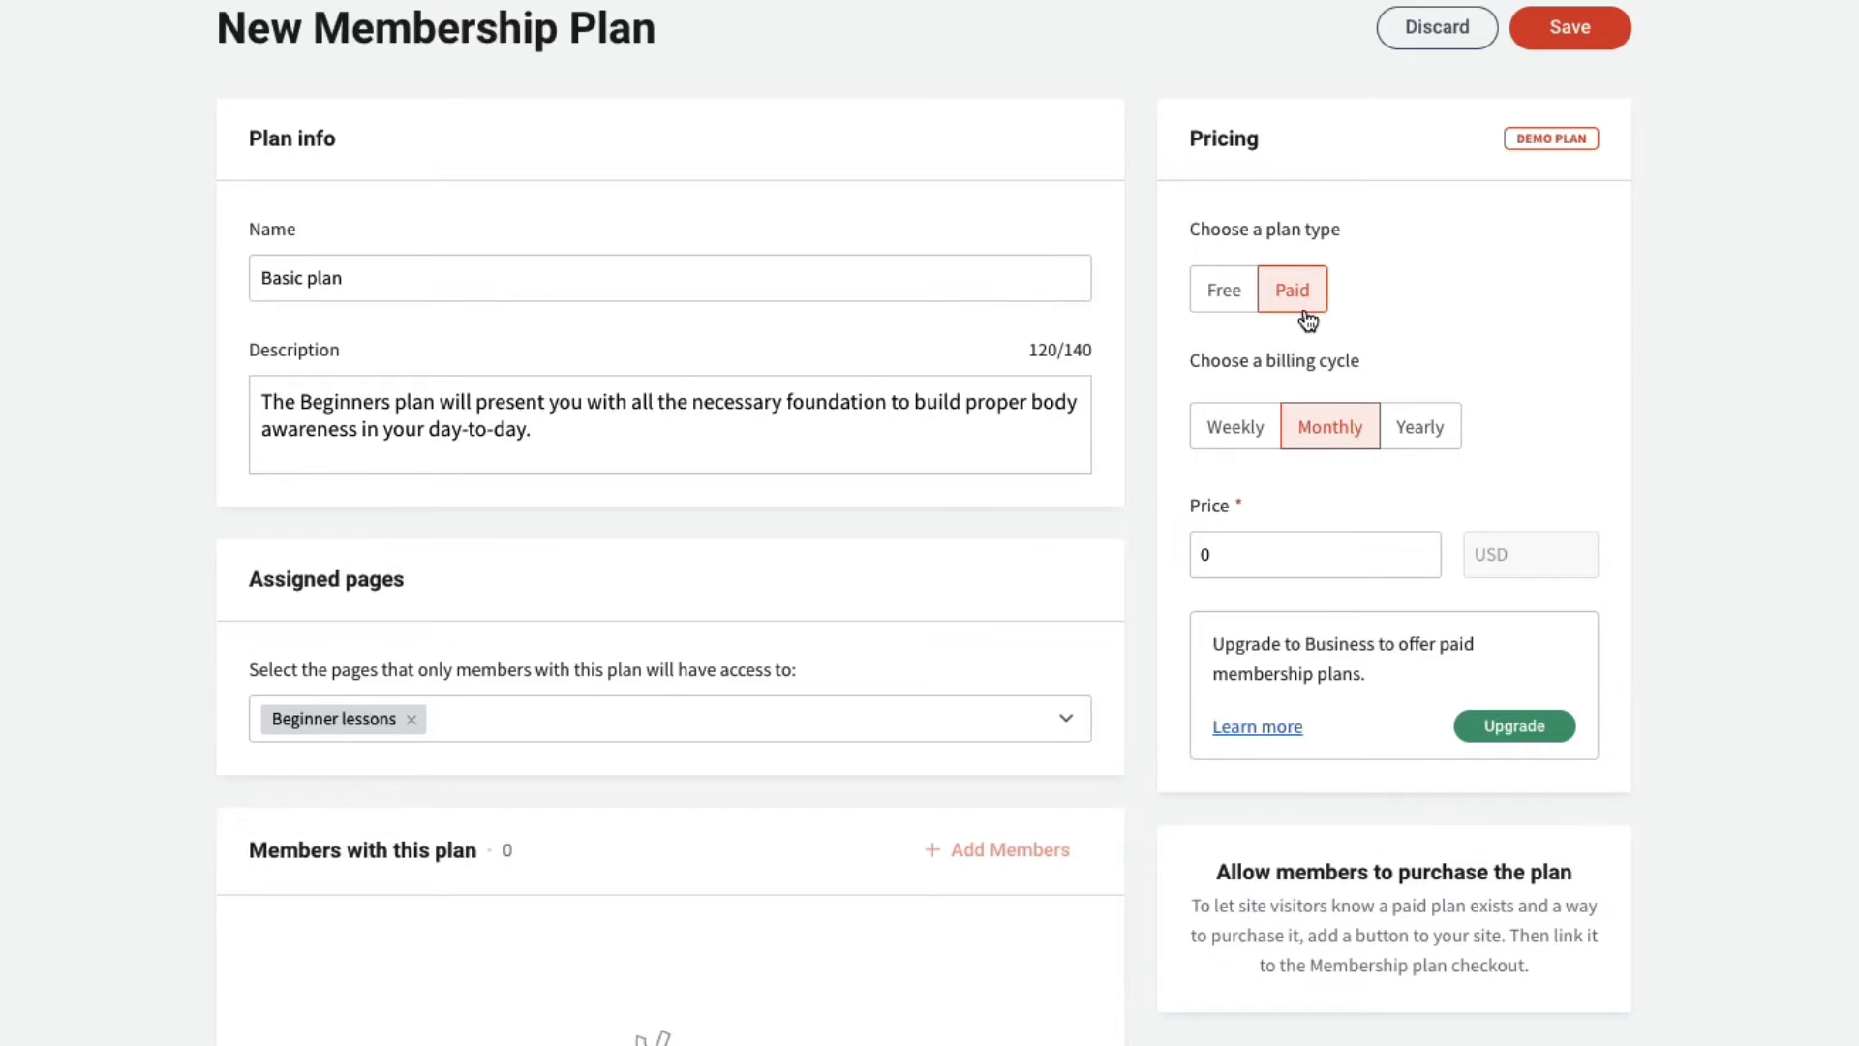
click(1308, 556)
- Change the Basic plan price from 0 to 25 USD and save the plan
key(BackSpace)
text(25)
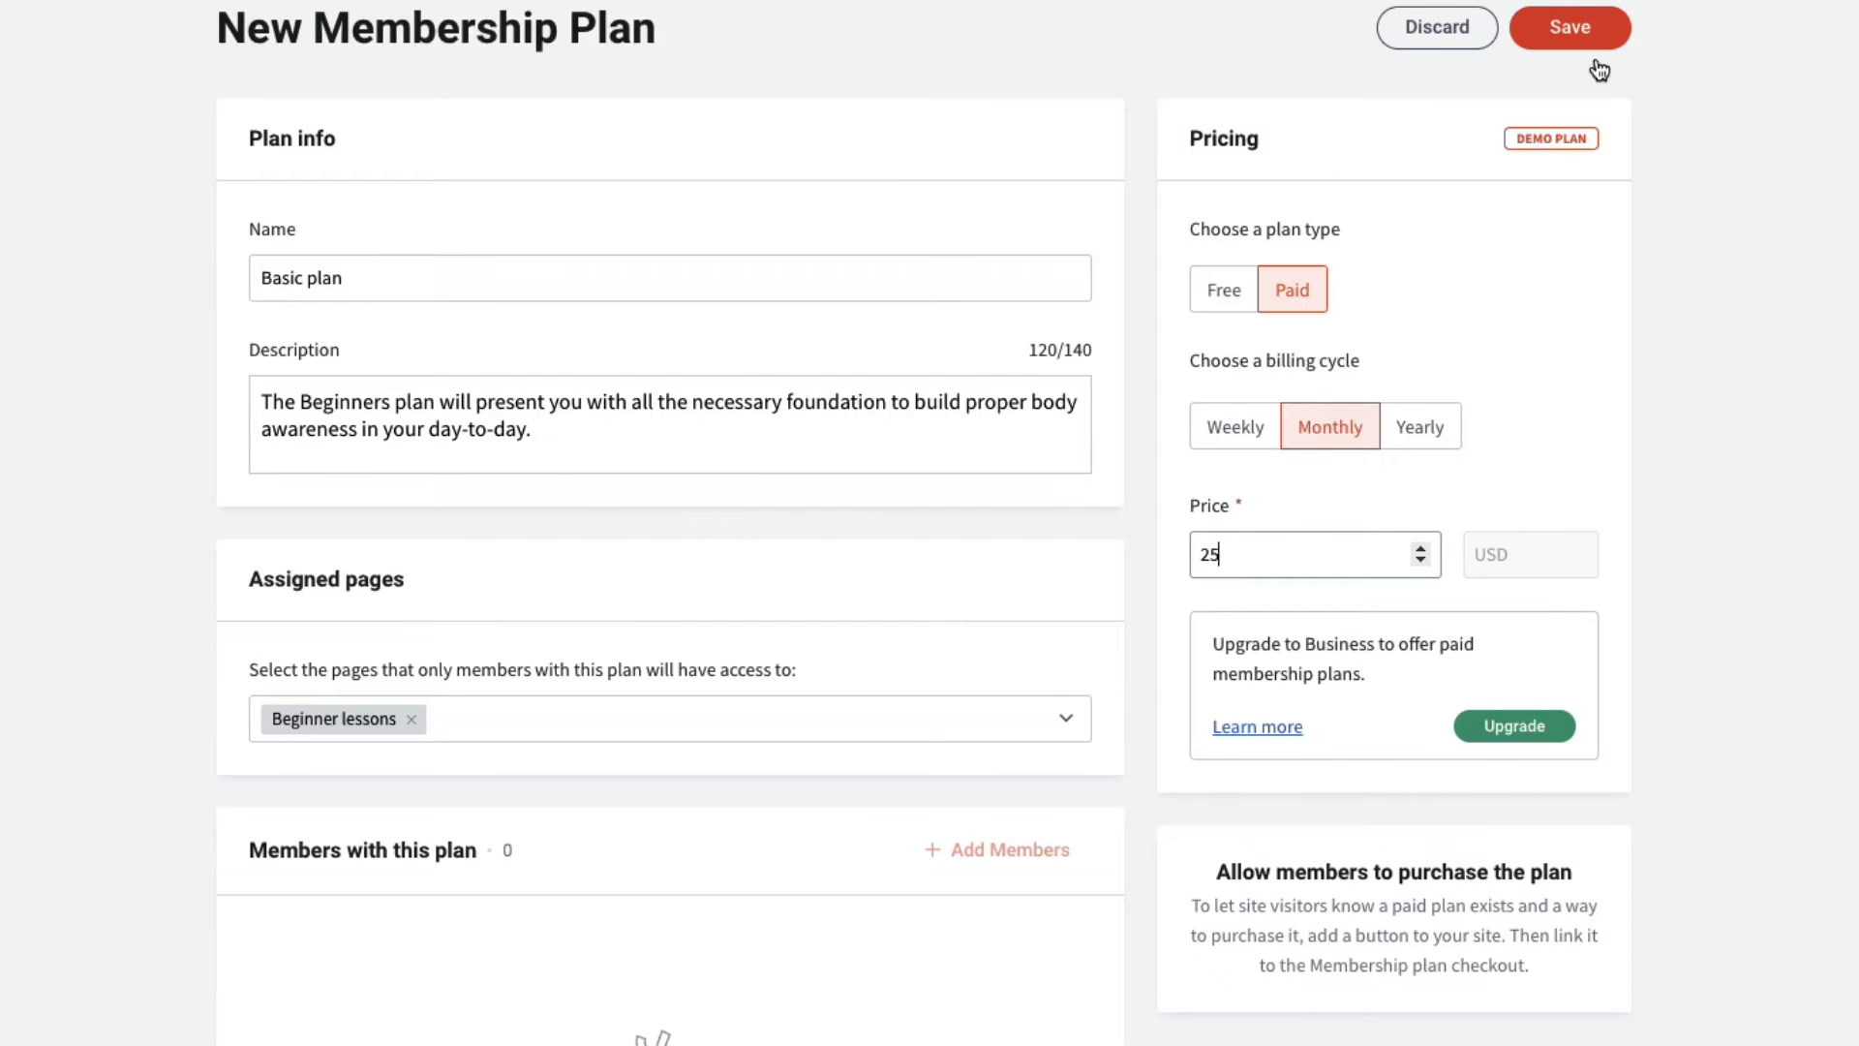
click(1622, 37)
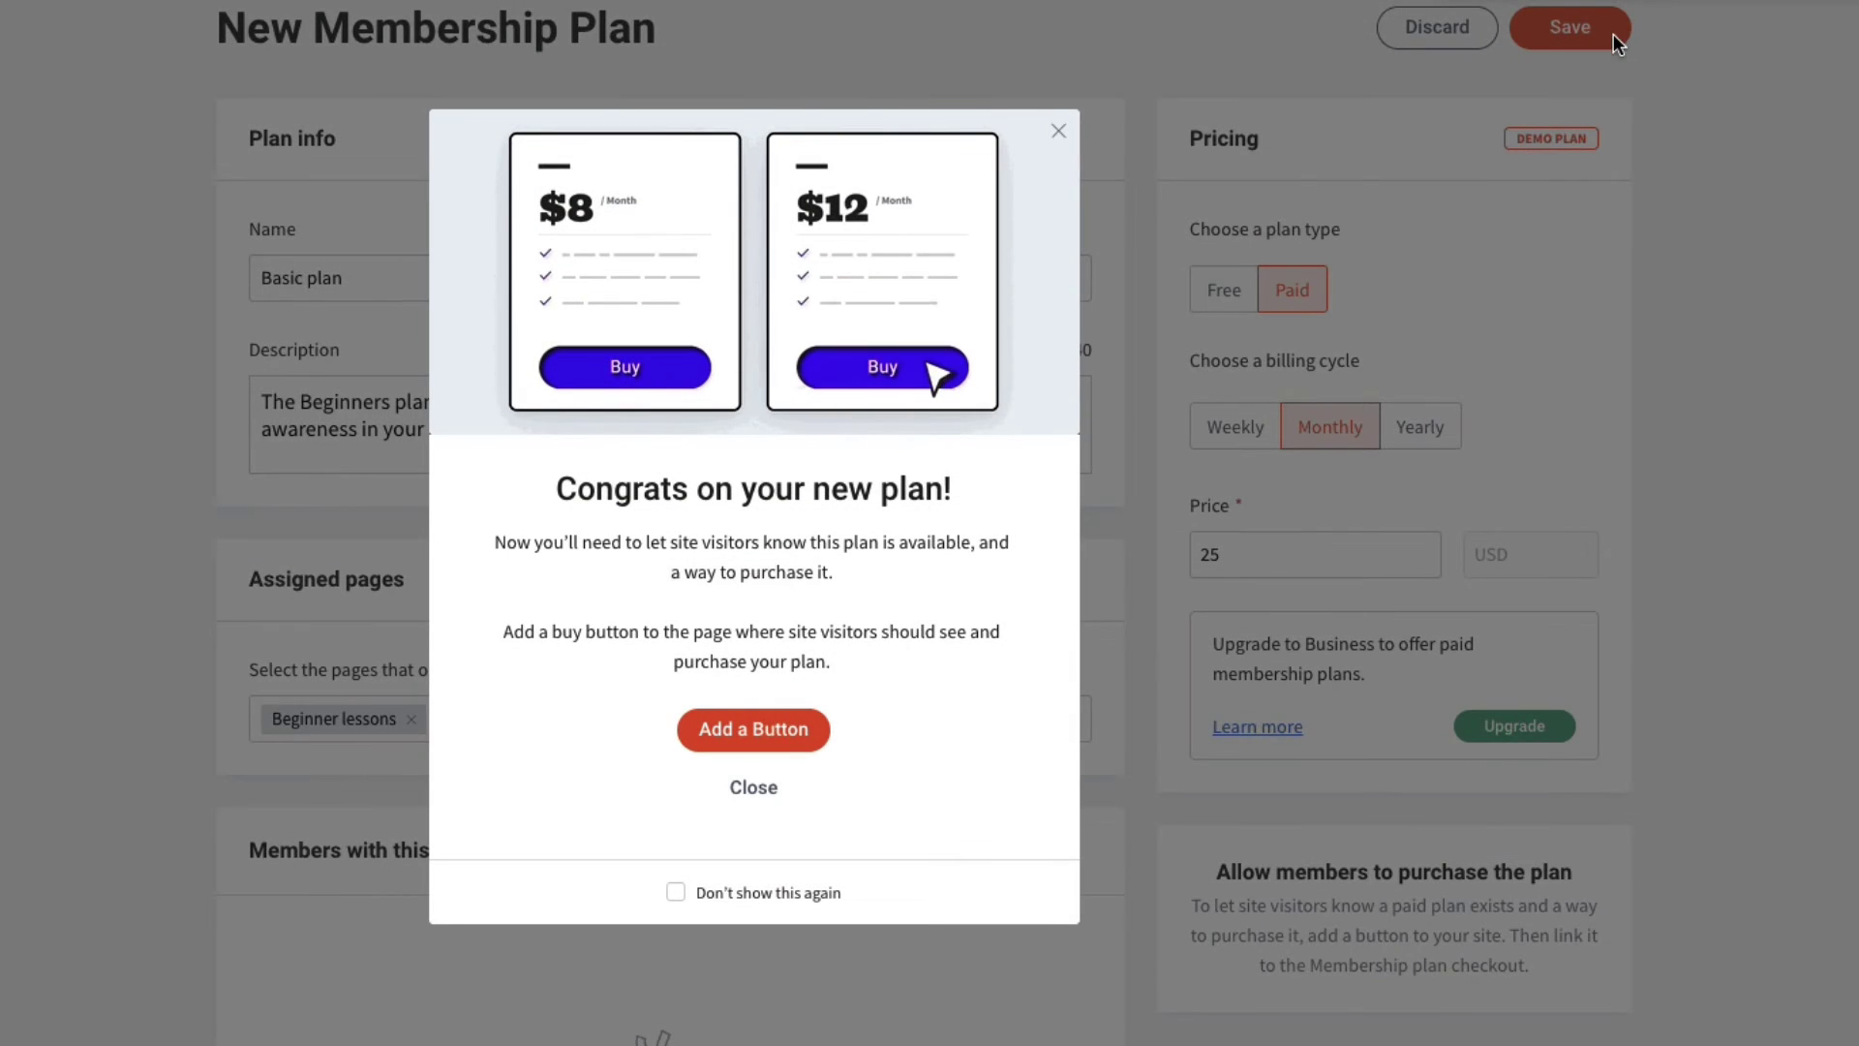
- Place a button under the Beginners class card and label it 'Start'
click(809, 731)
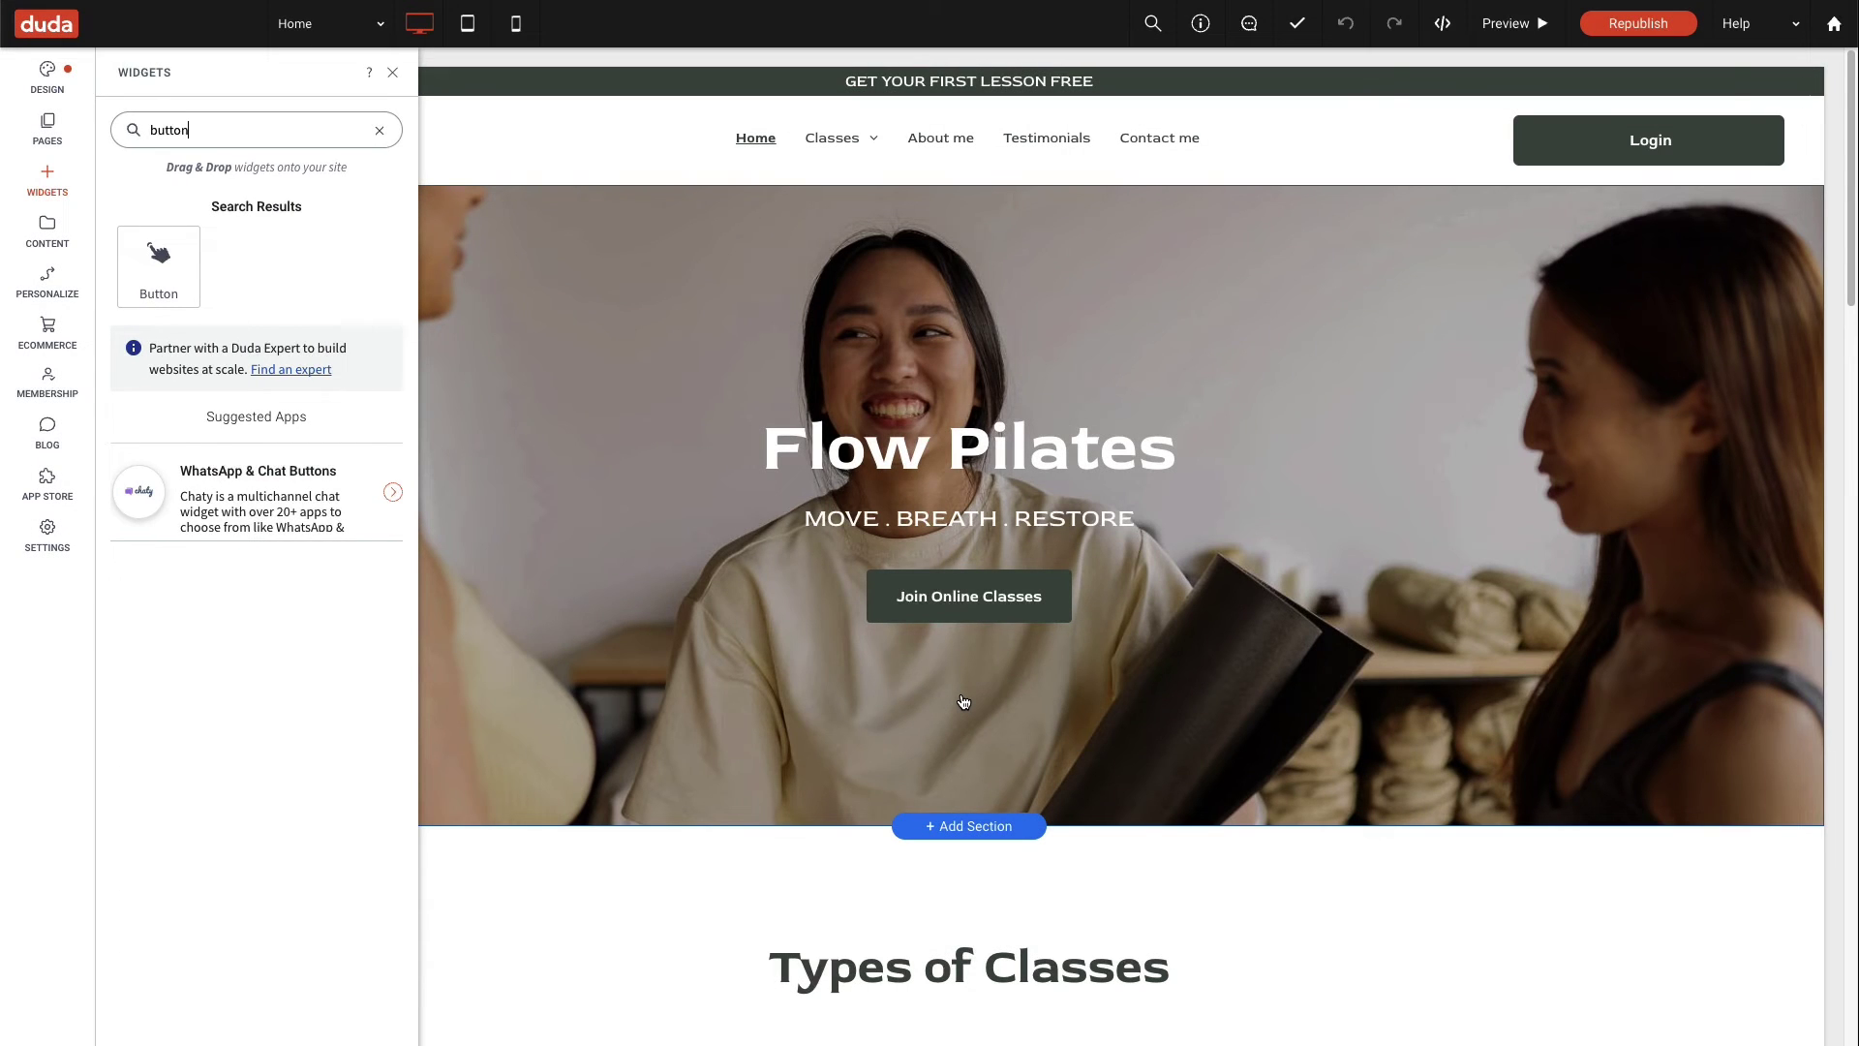
scroll(963, 701, down, 7)
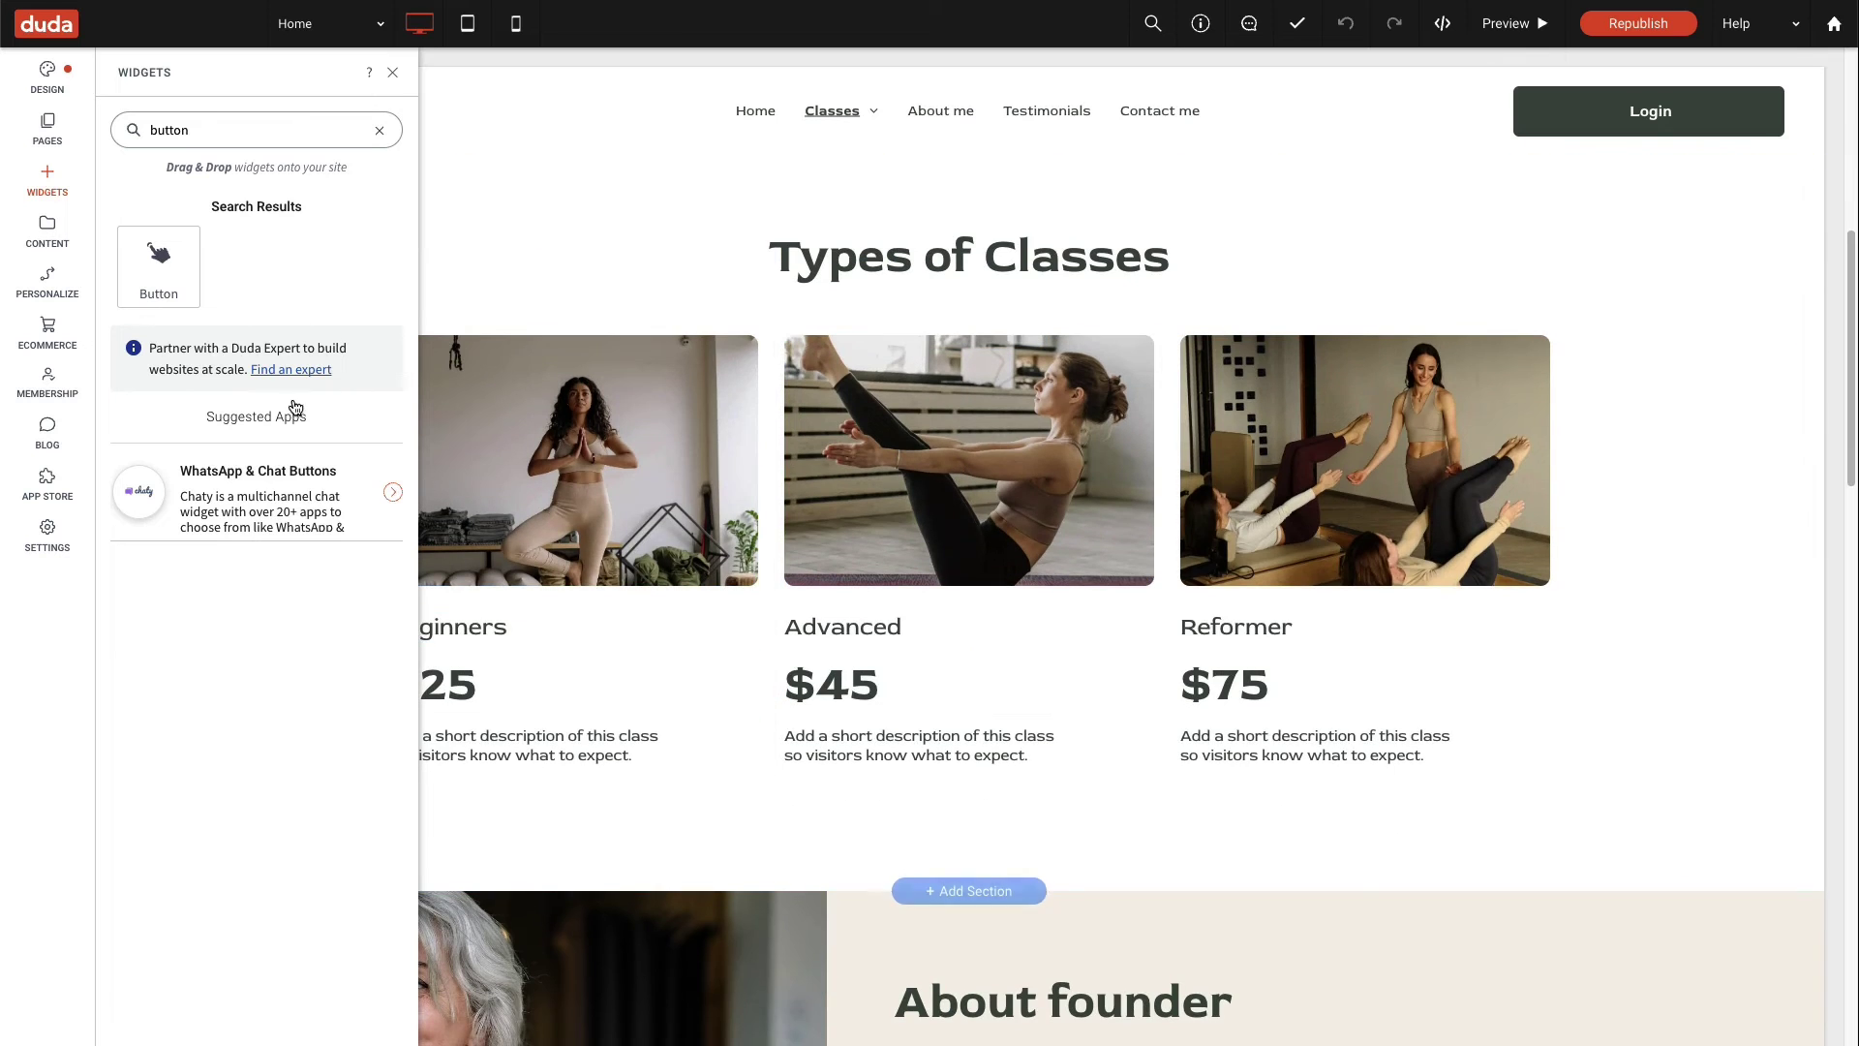
drag(159, 260, 618, 856)
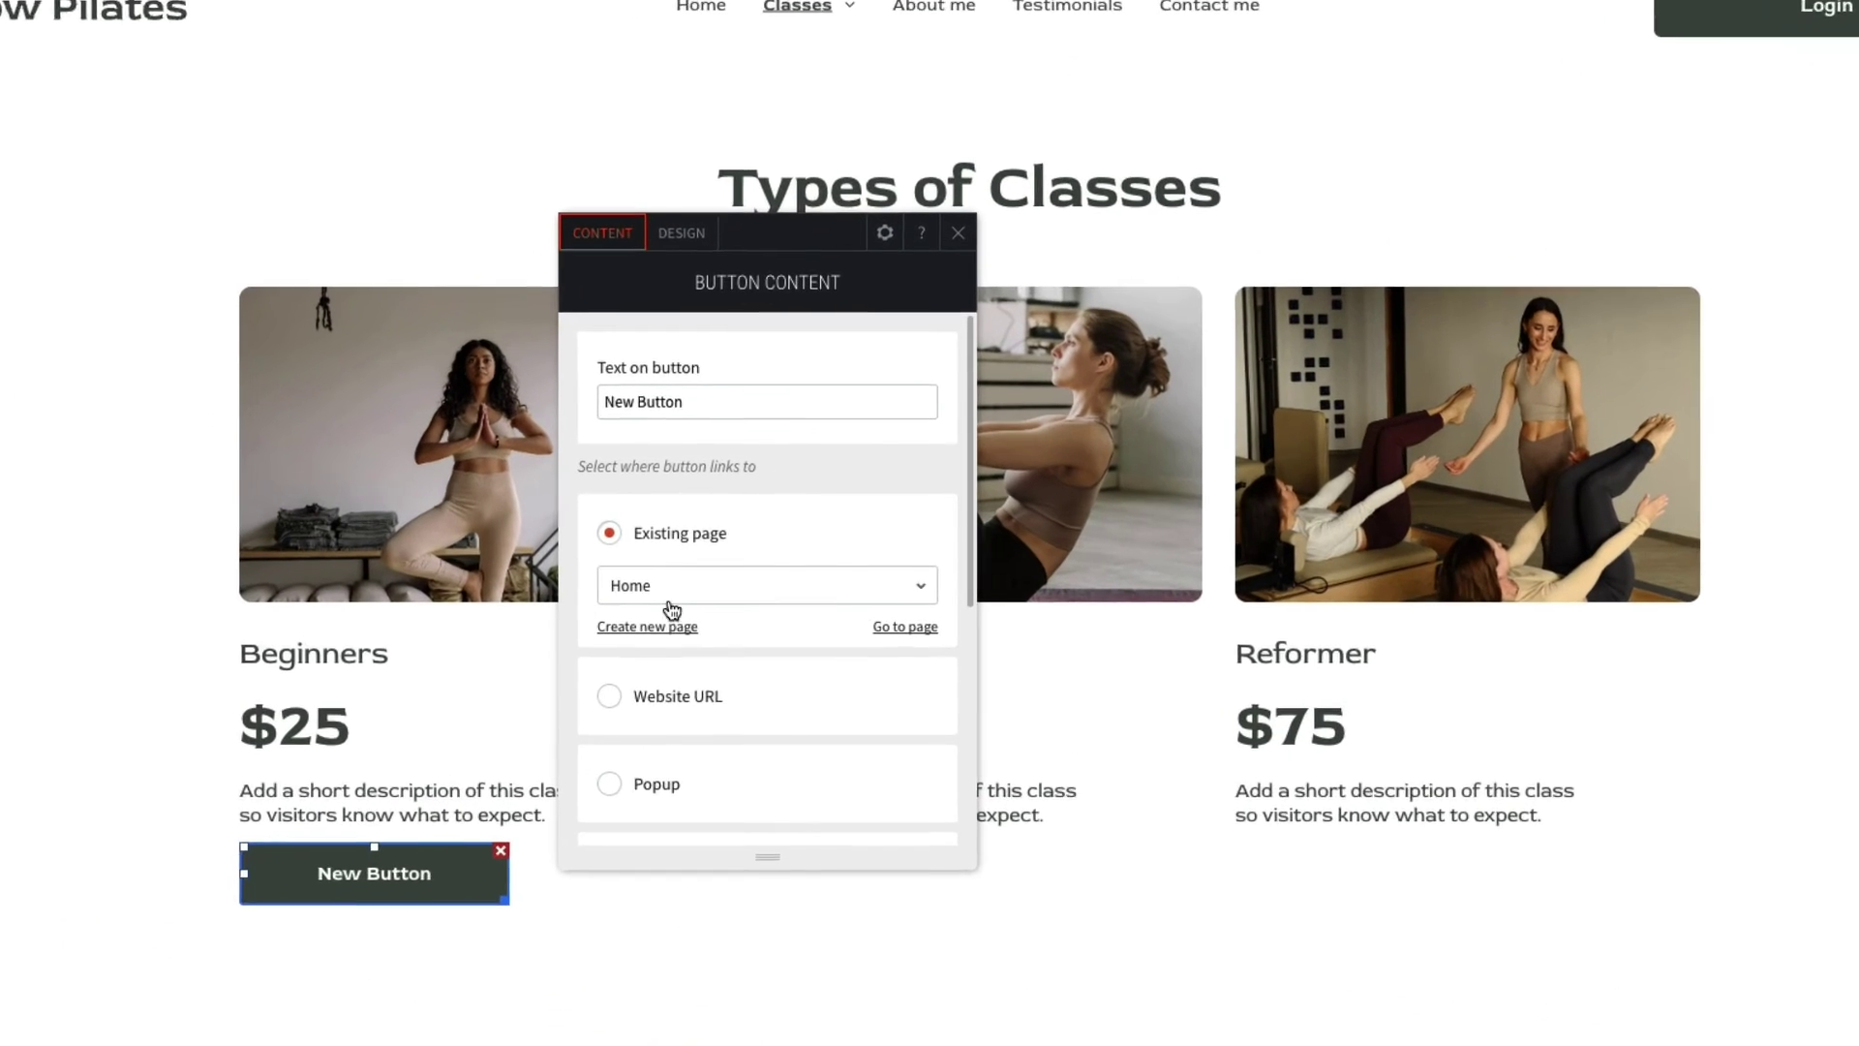
triple_click(819, 425)
text(Start)
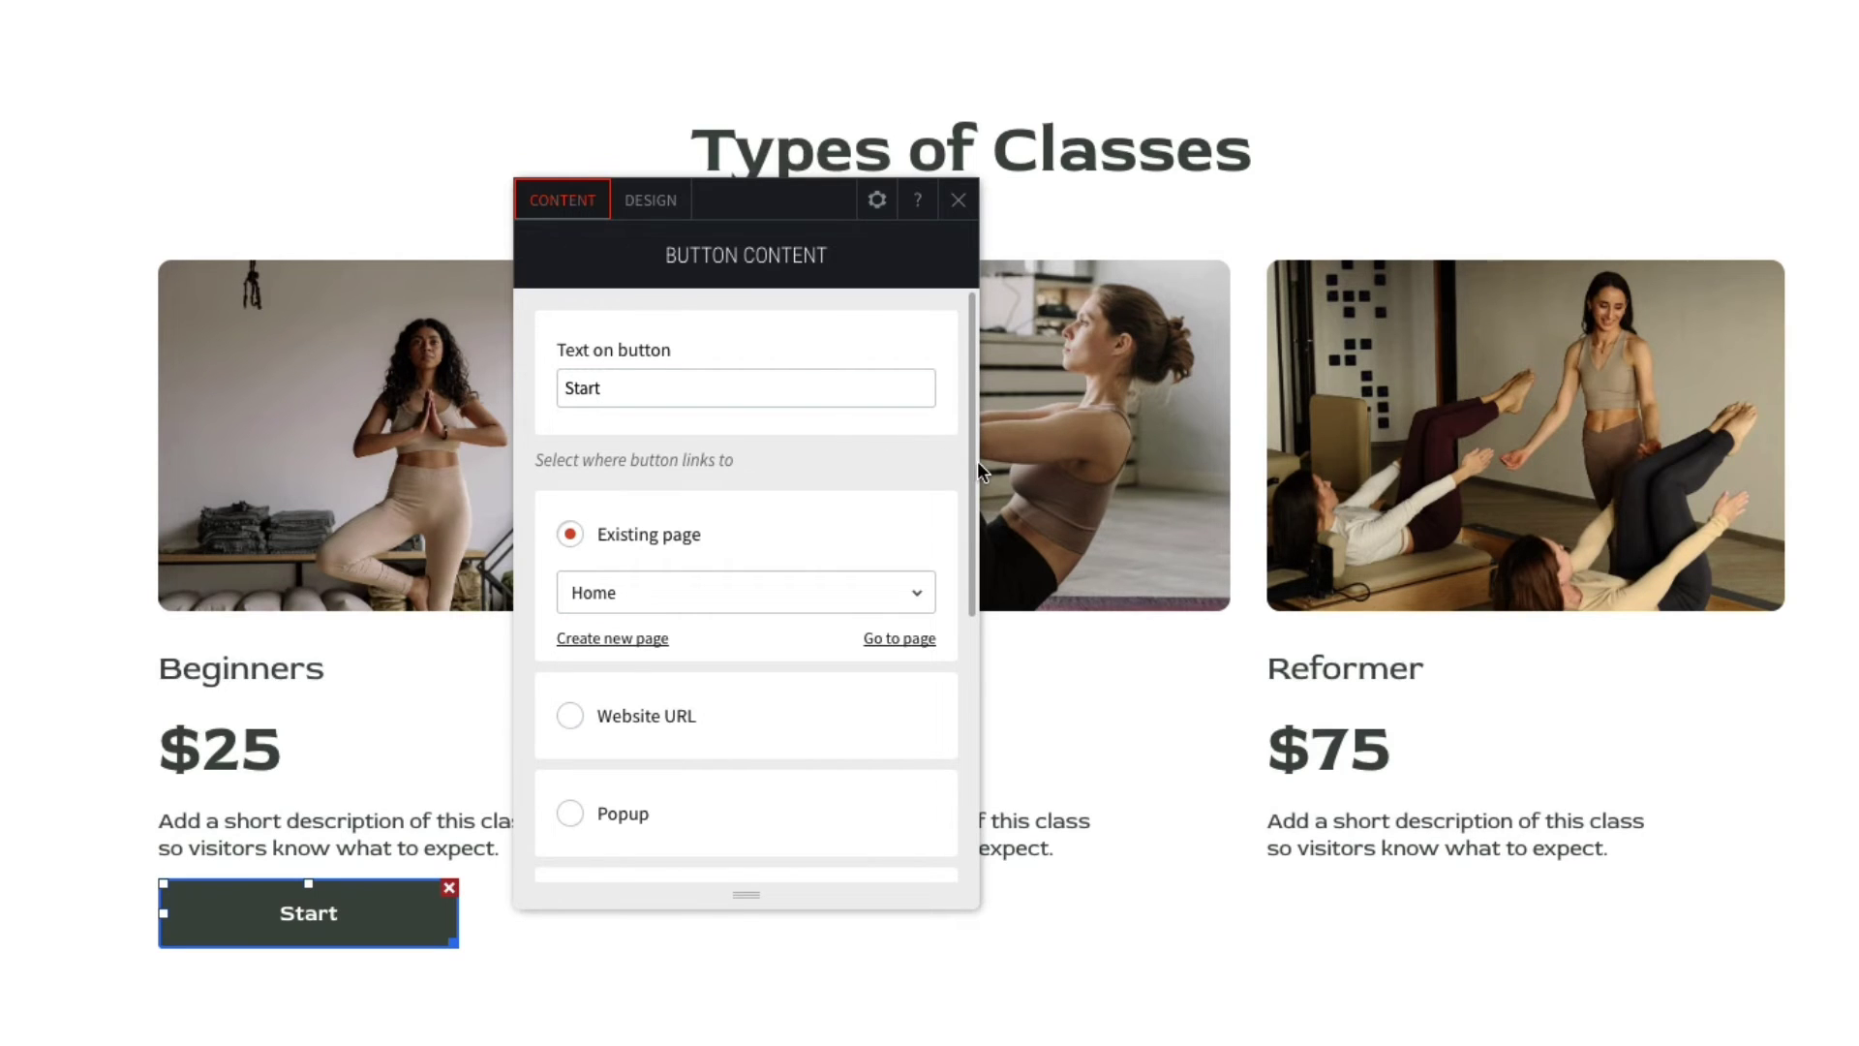
drag(975, 462, 974, 672)
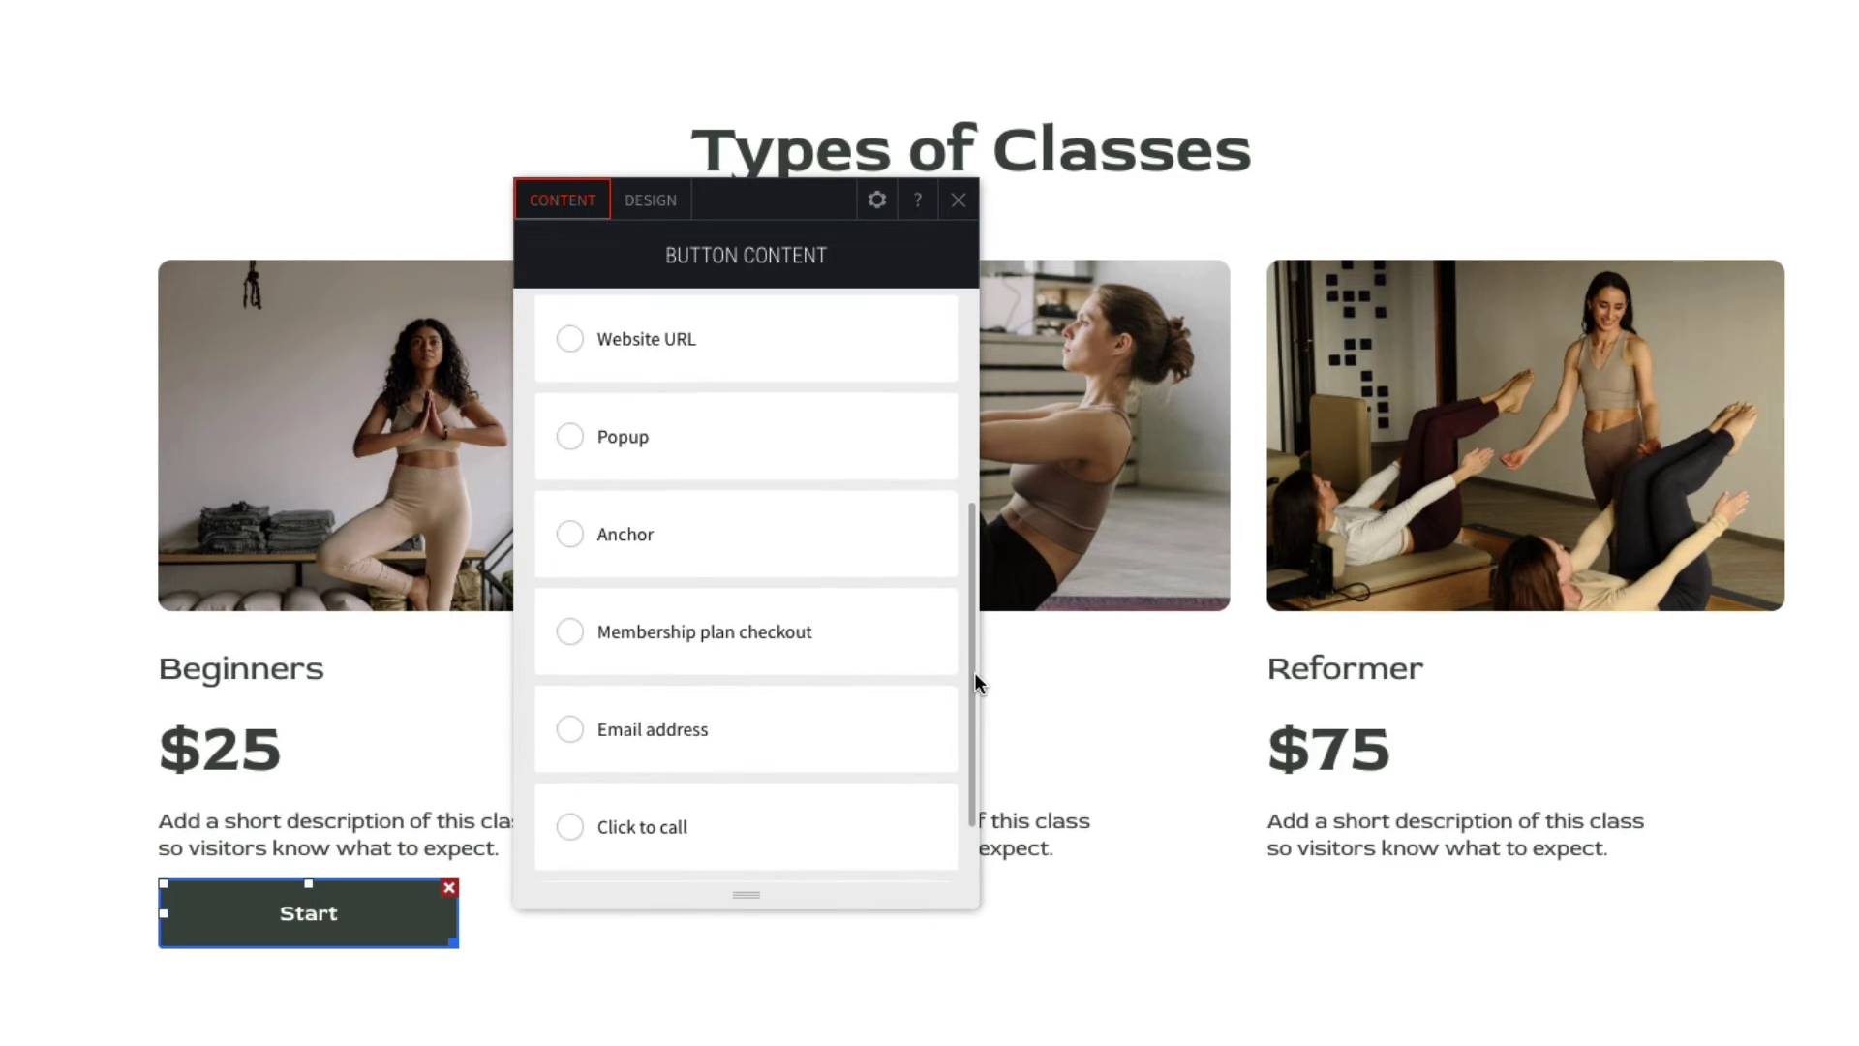
- Link the Start button to Membership plan checkout for the $25.00 Basic plan
click(571, 631)
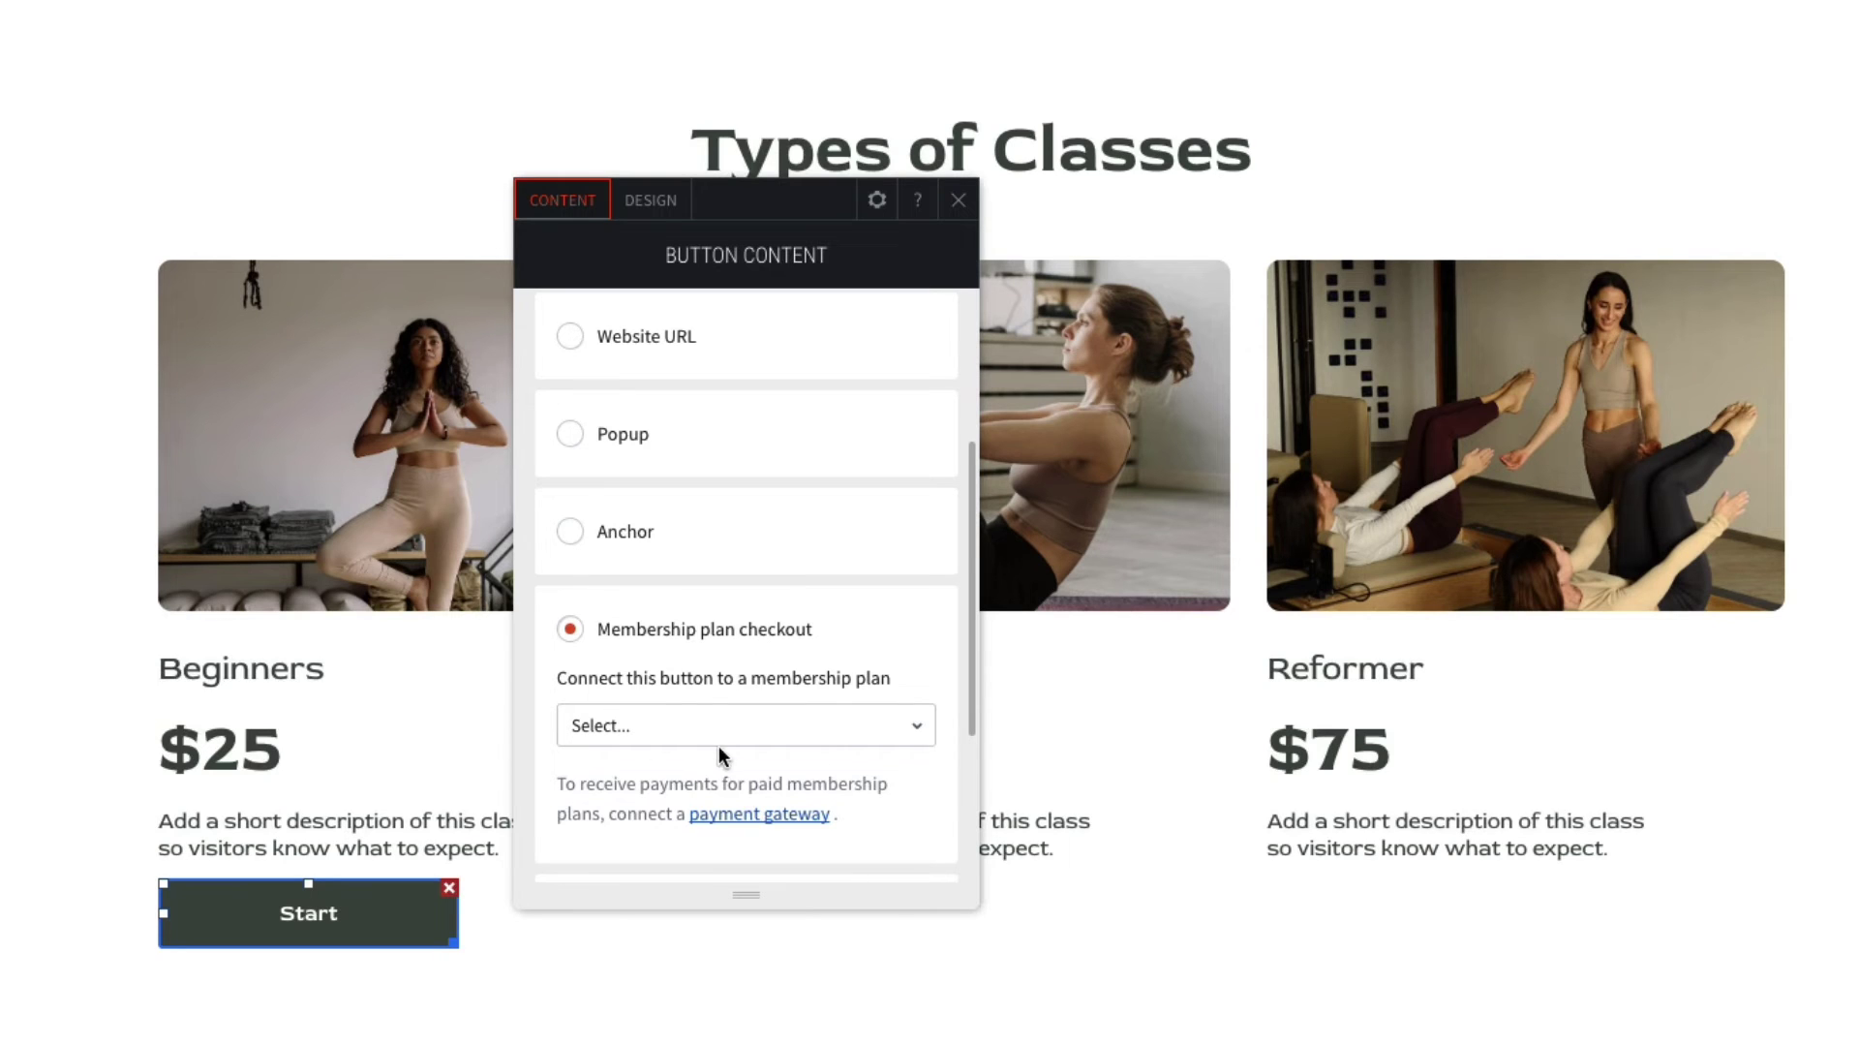
click(717, 740)
click(712, 764)
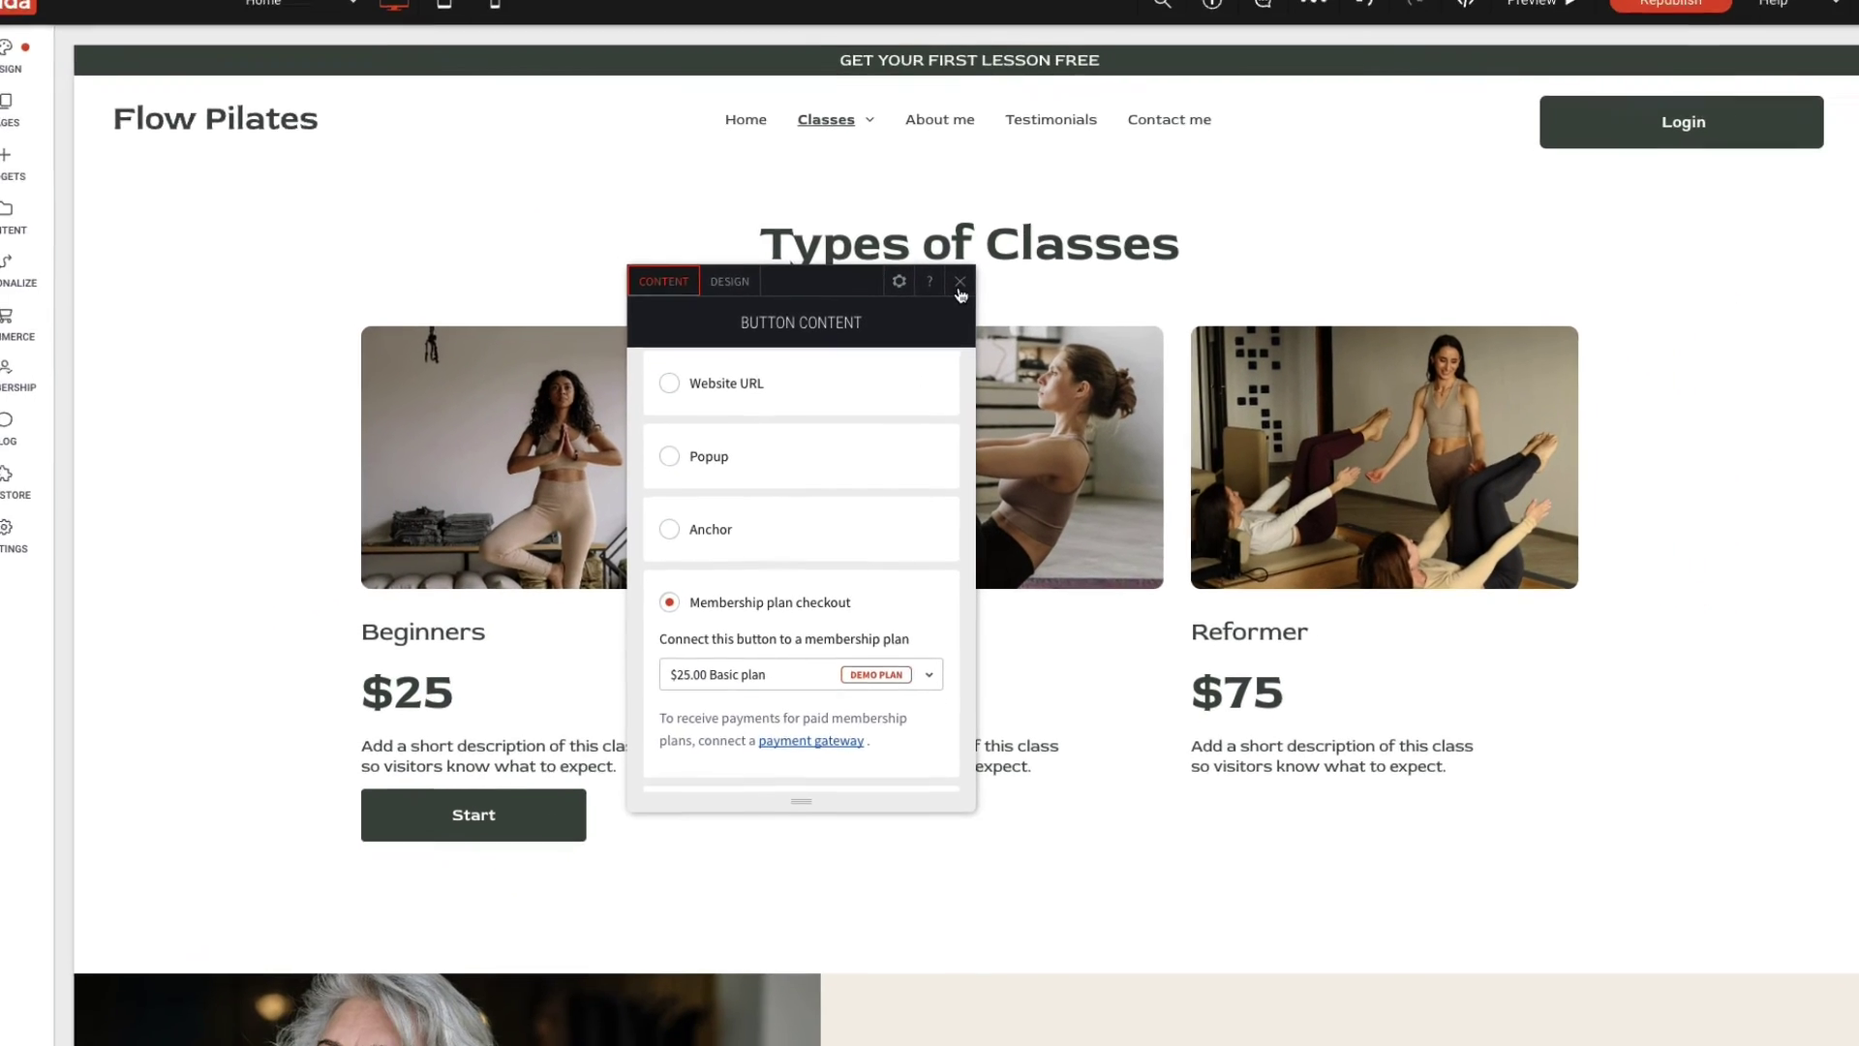
click(960, 287)
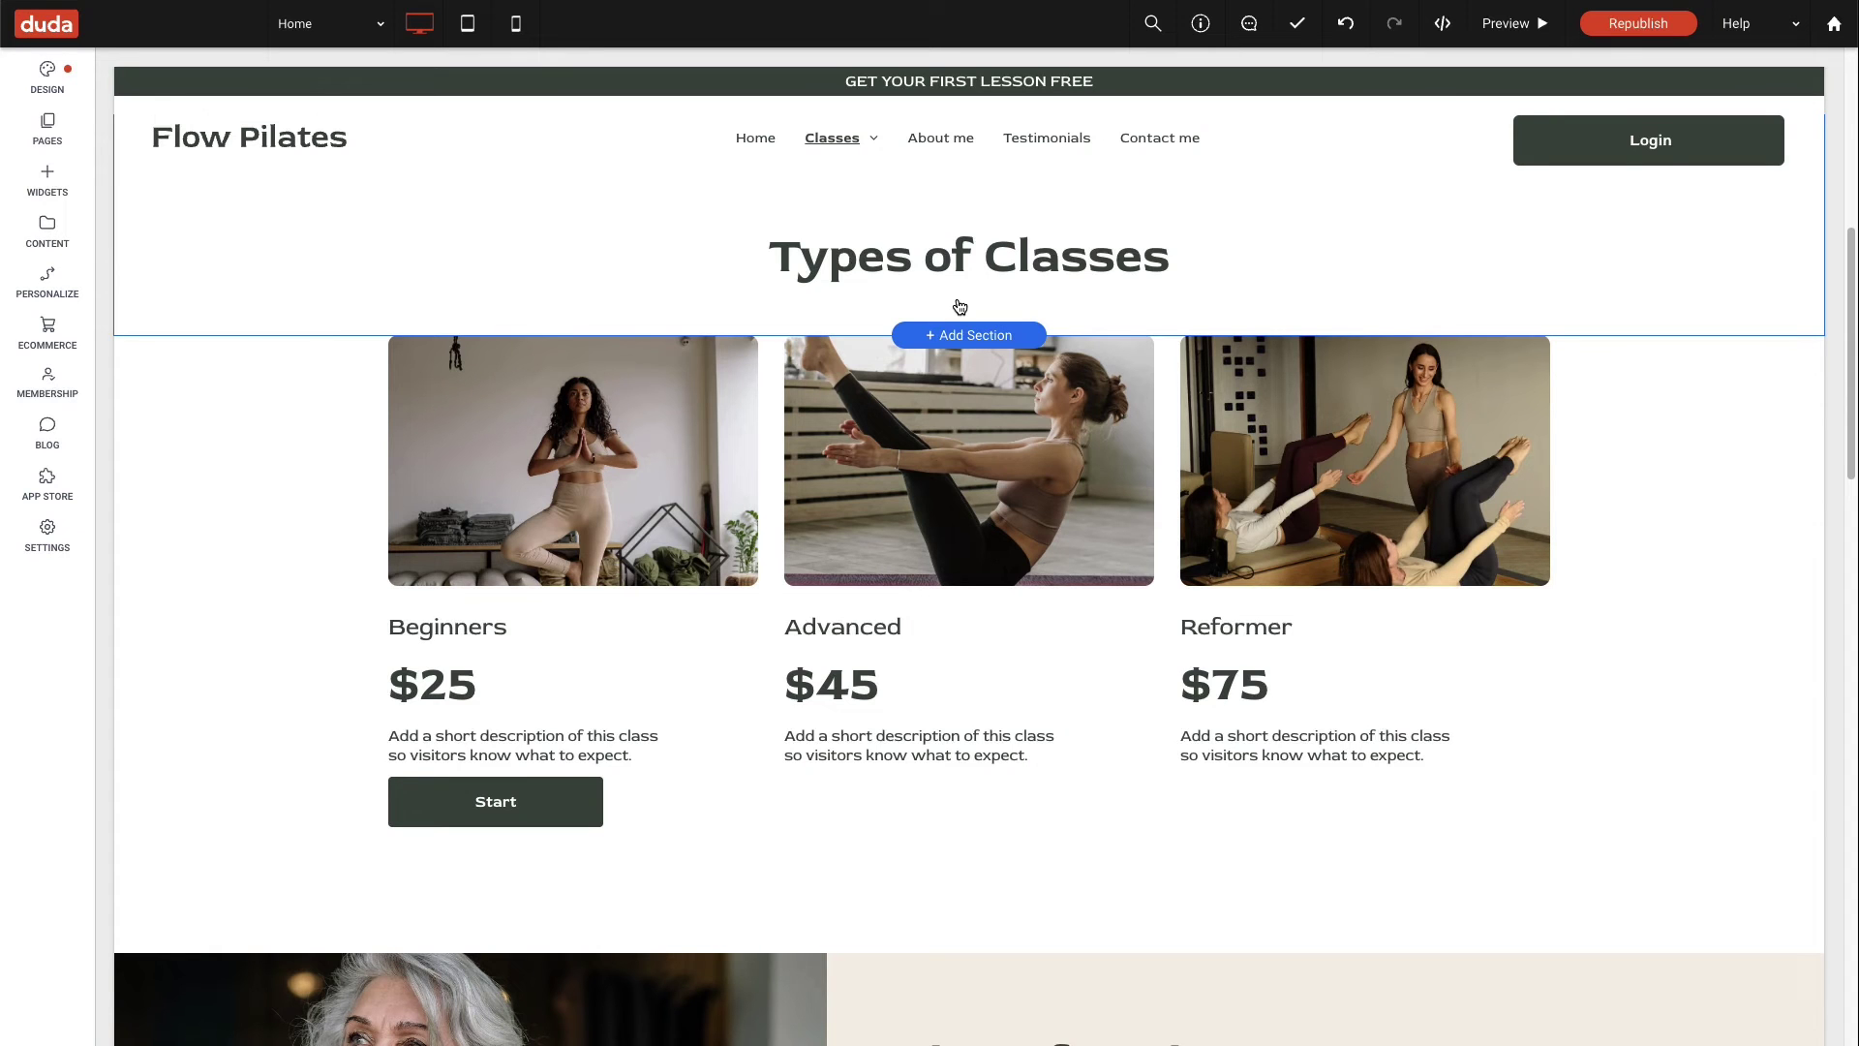
- Review the Stripe payment gateway under the site's Membership settings
click(48, 382)
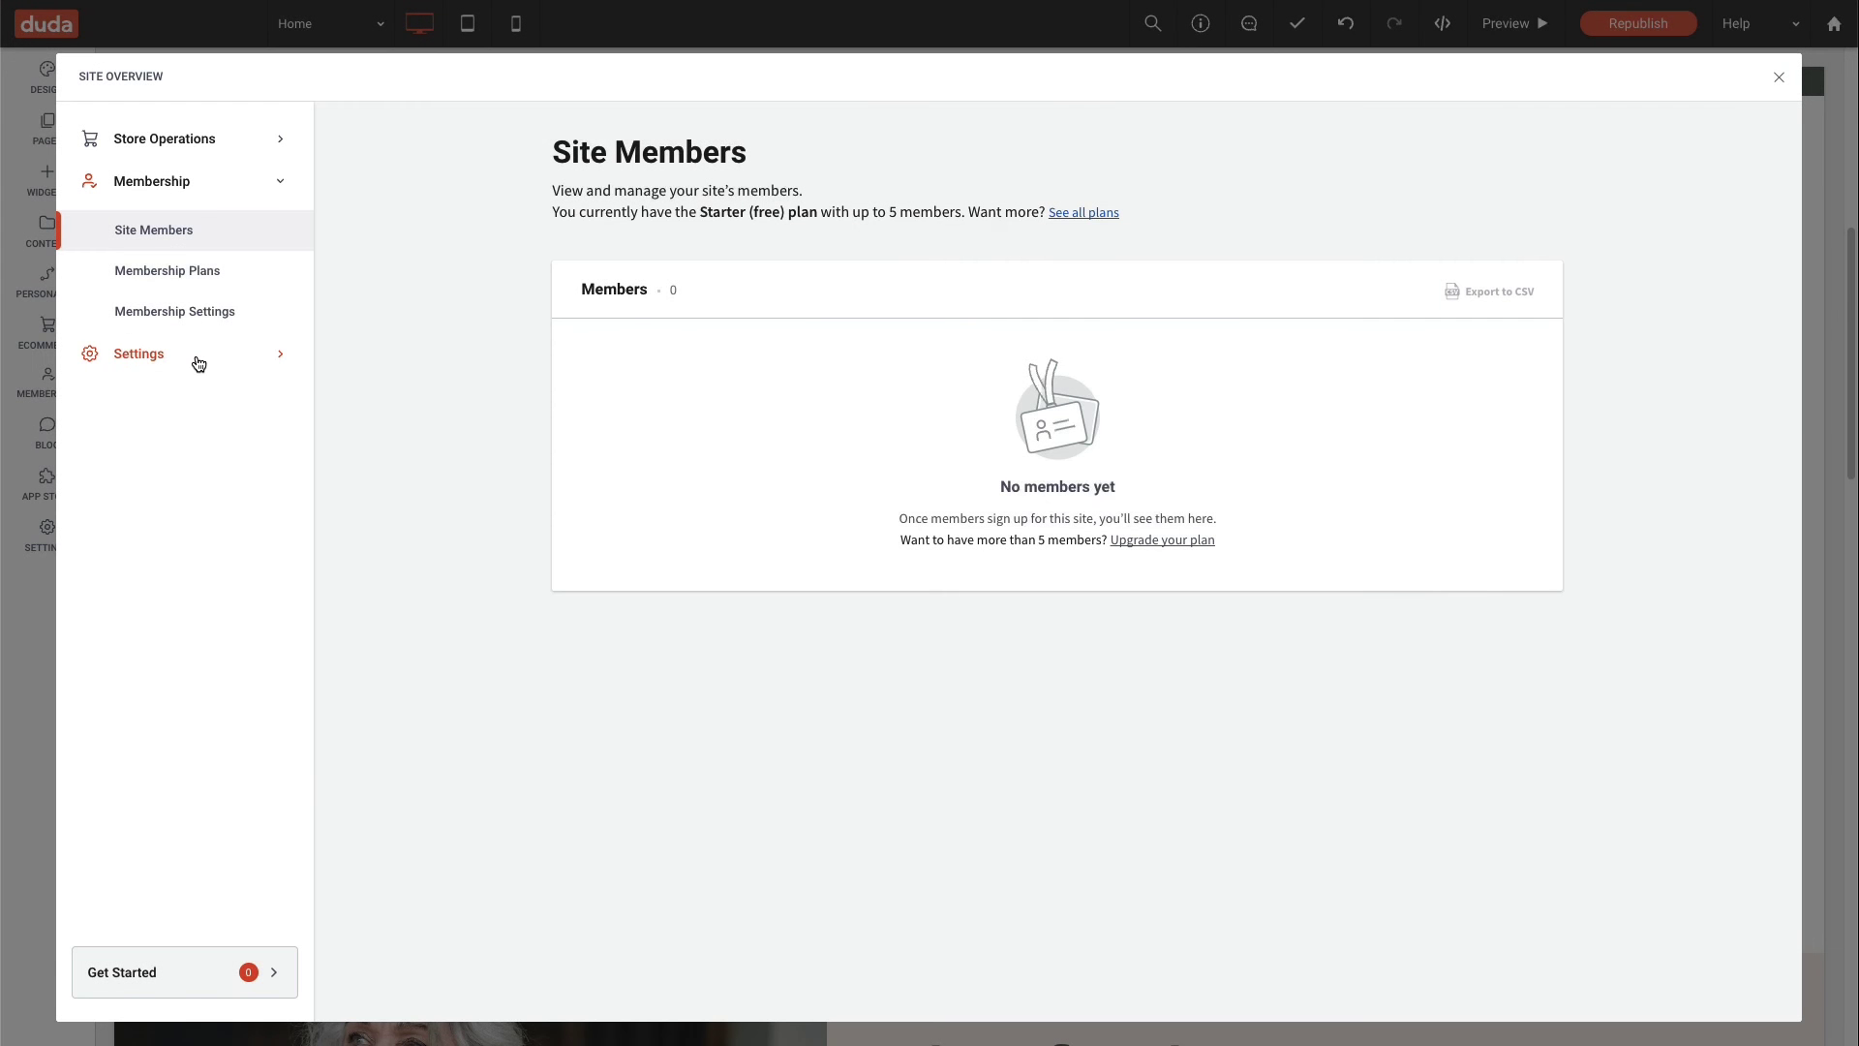
click(194, 361)
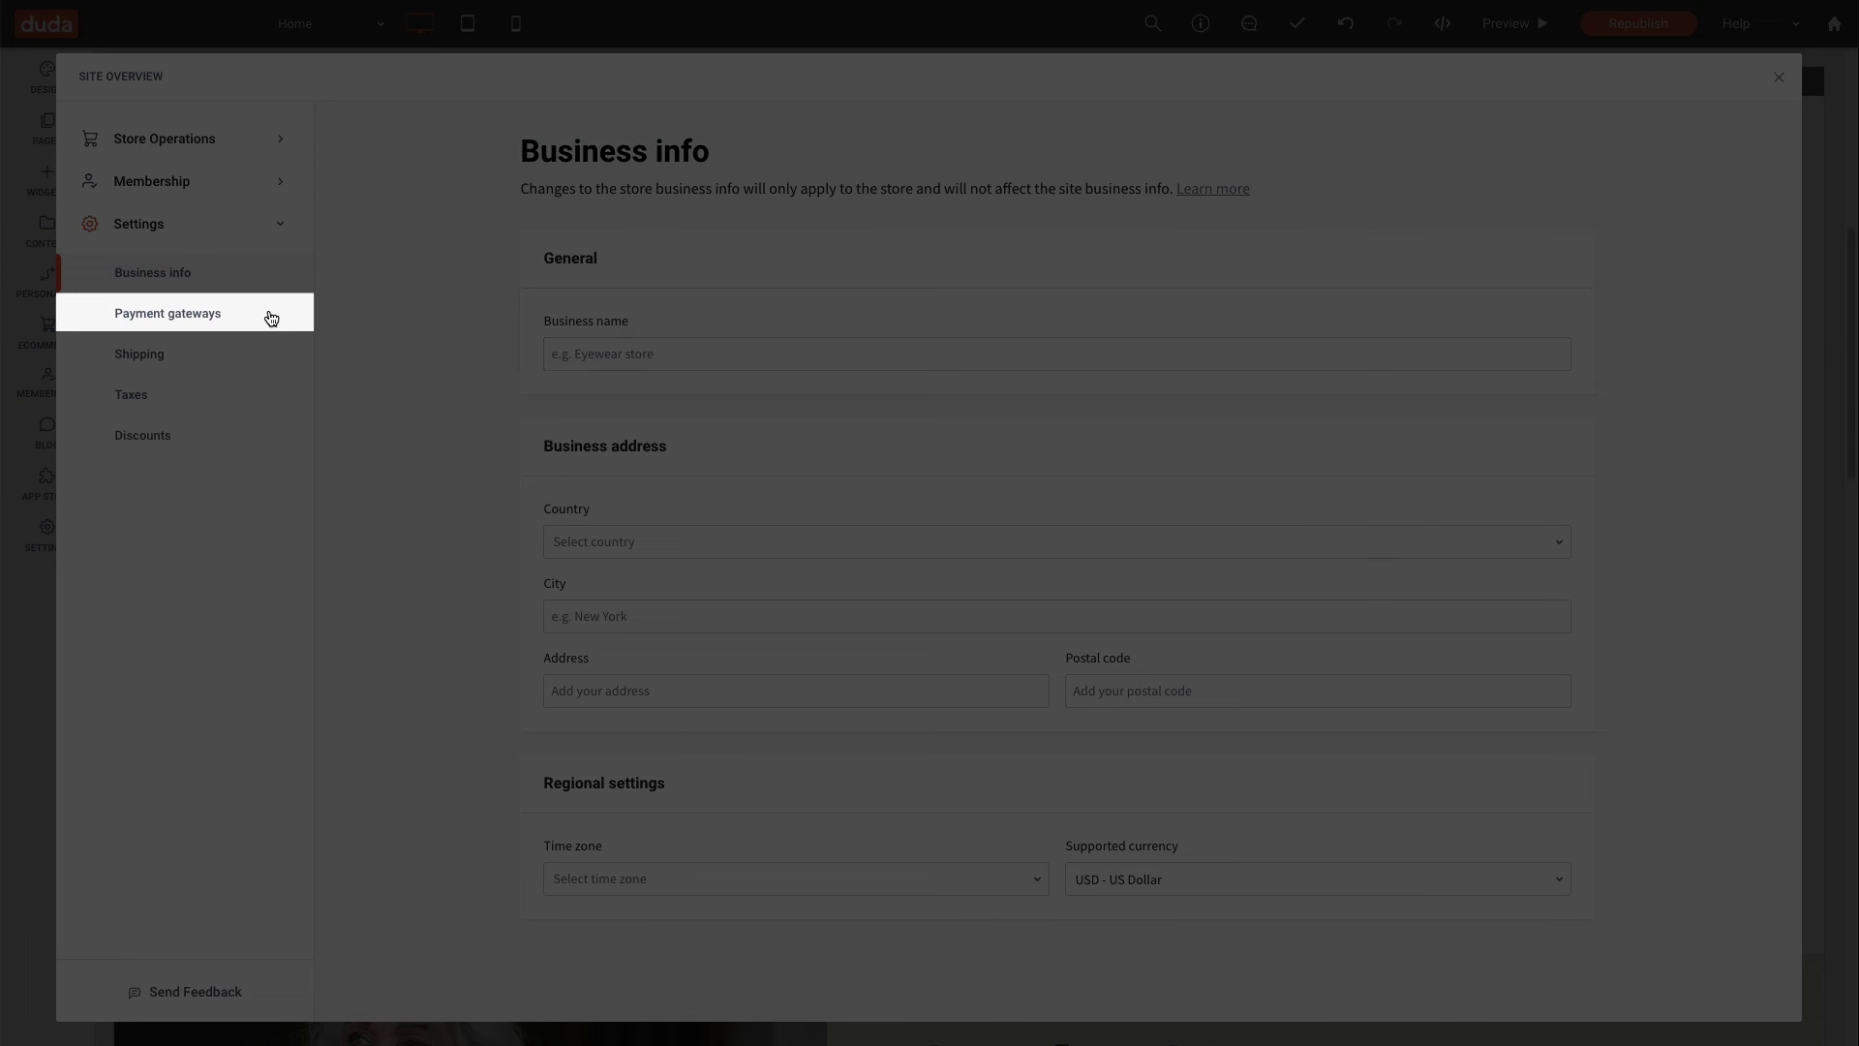
click(268, 314)
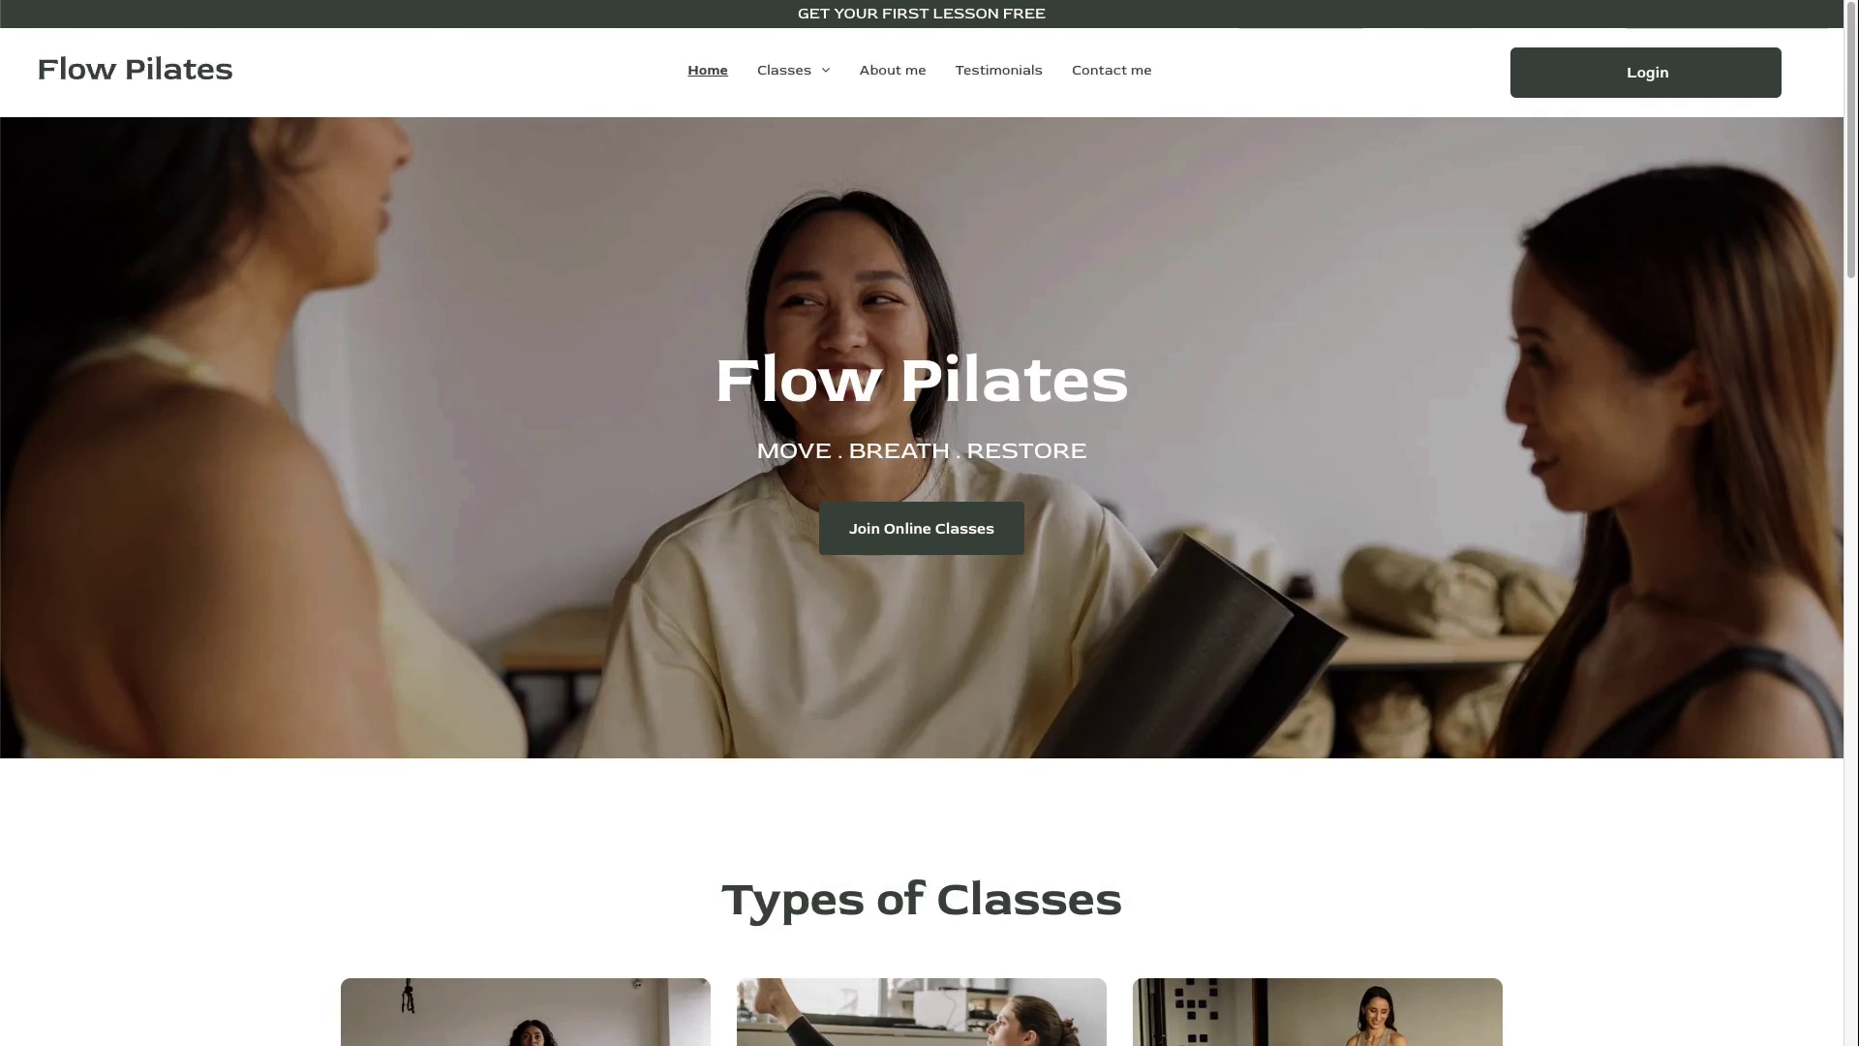
- Sign in as a site member on the live Flow Pilates site
click(1605, 95)
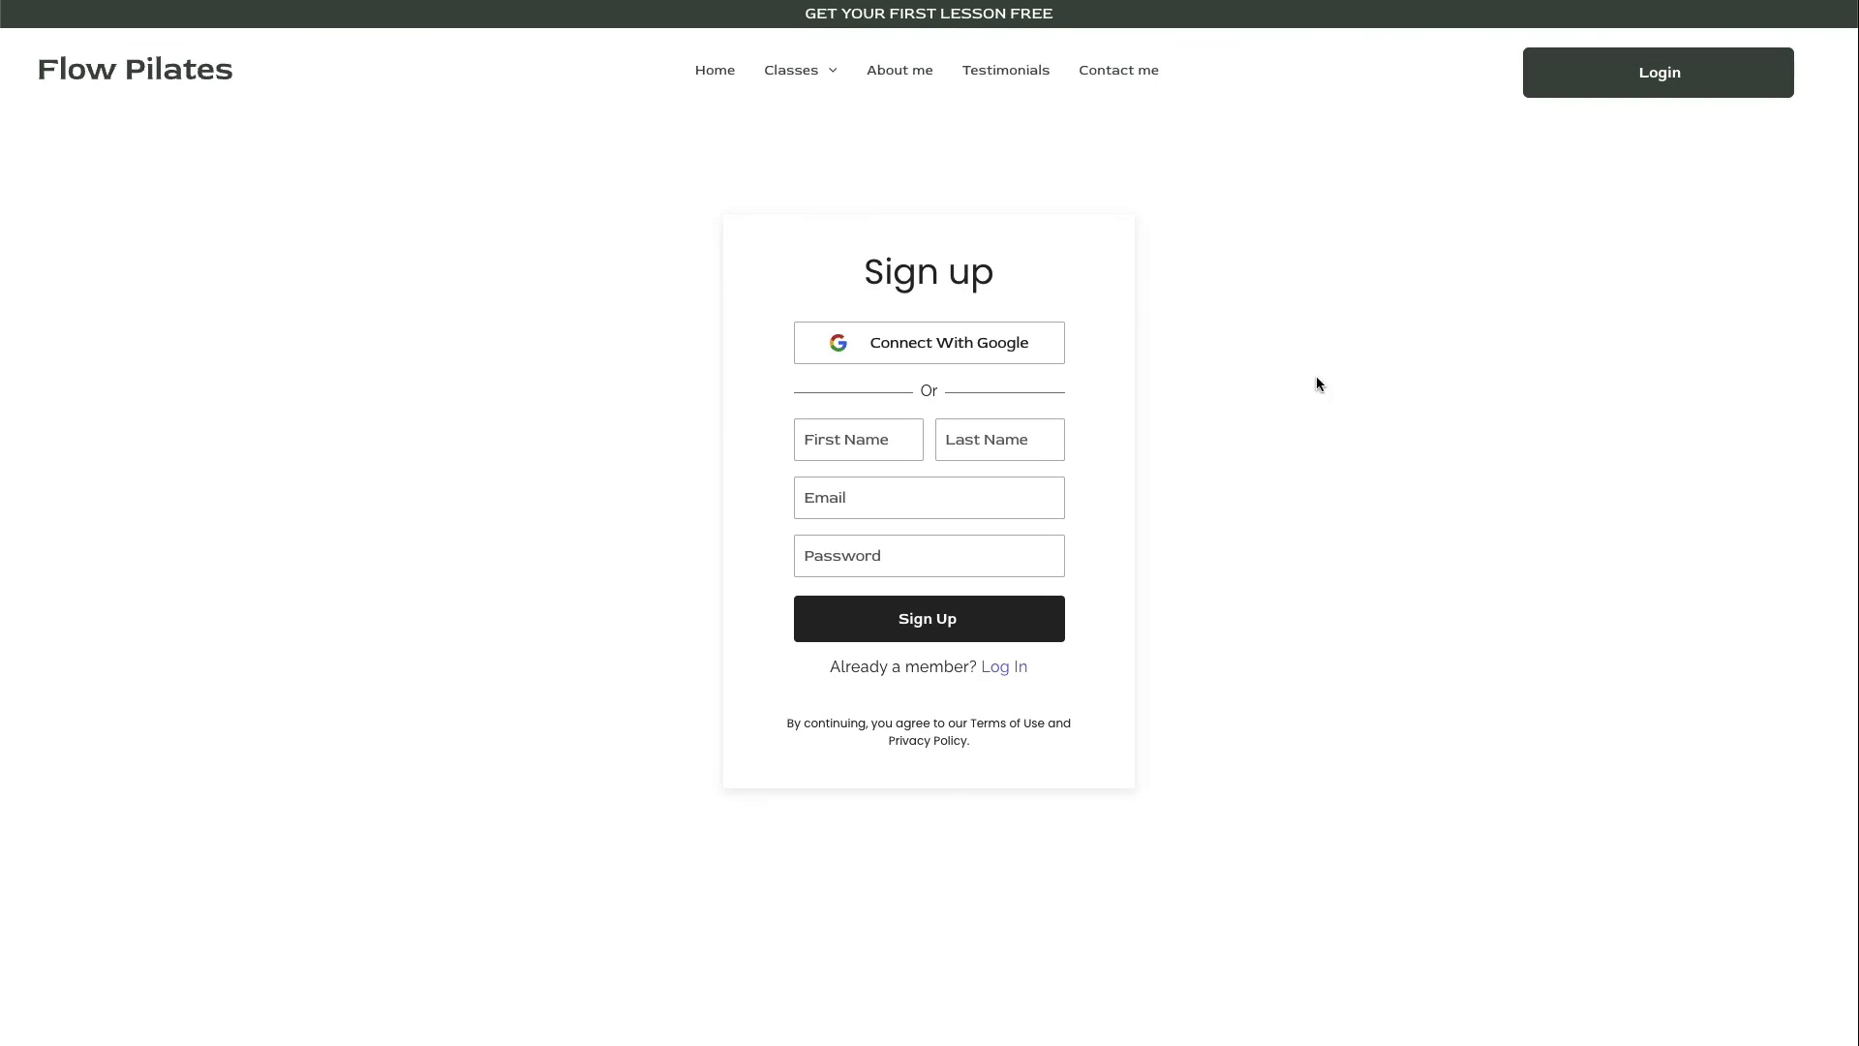
click(1007, 664)
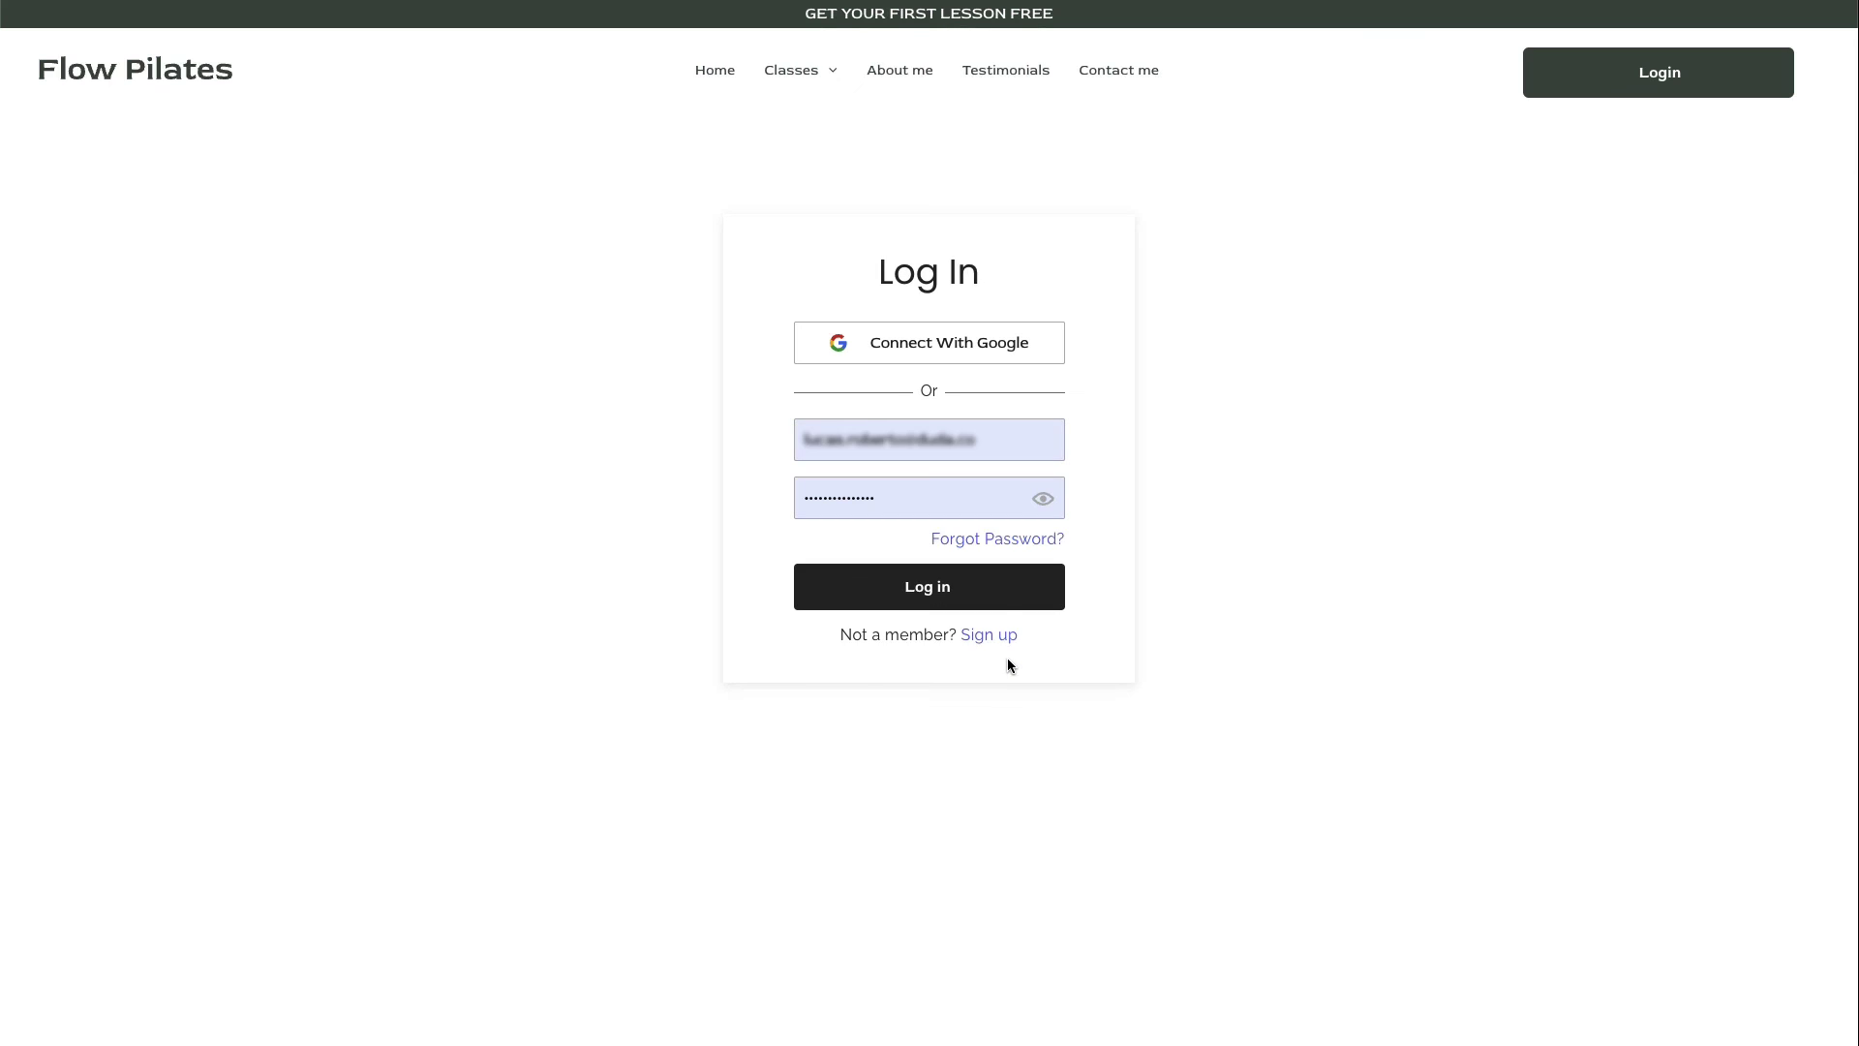
click(1007, 608)
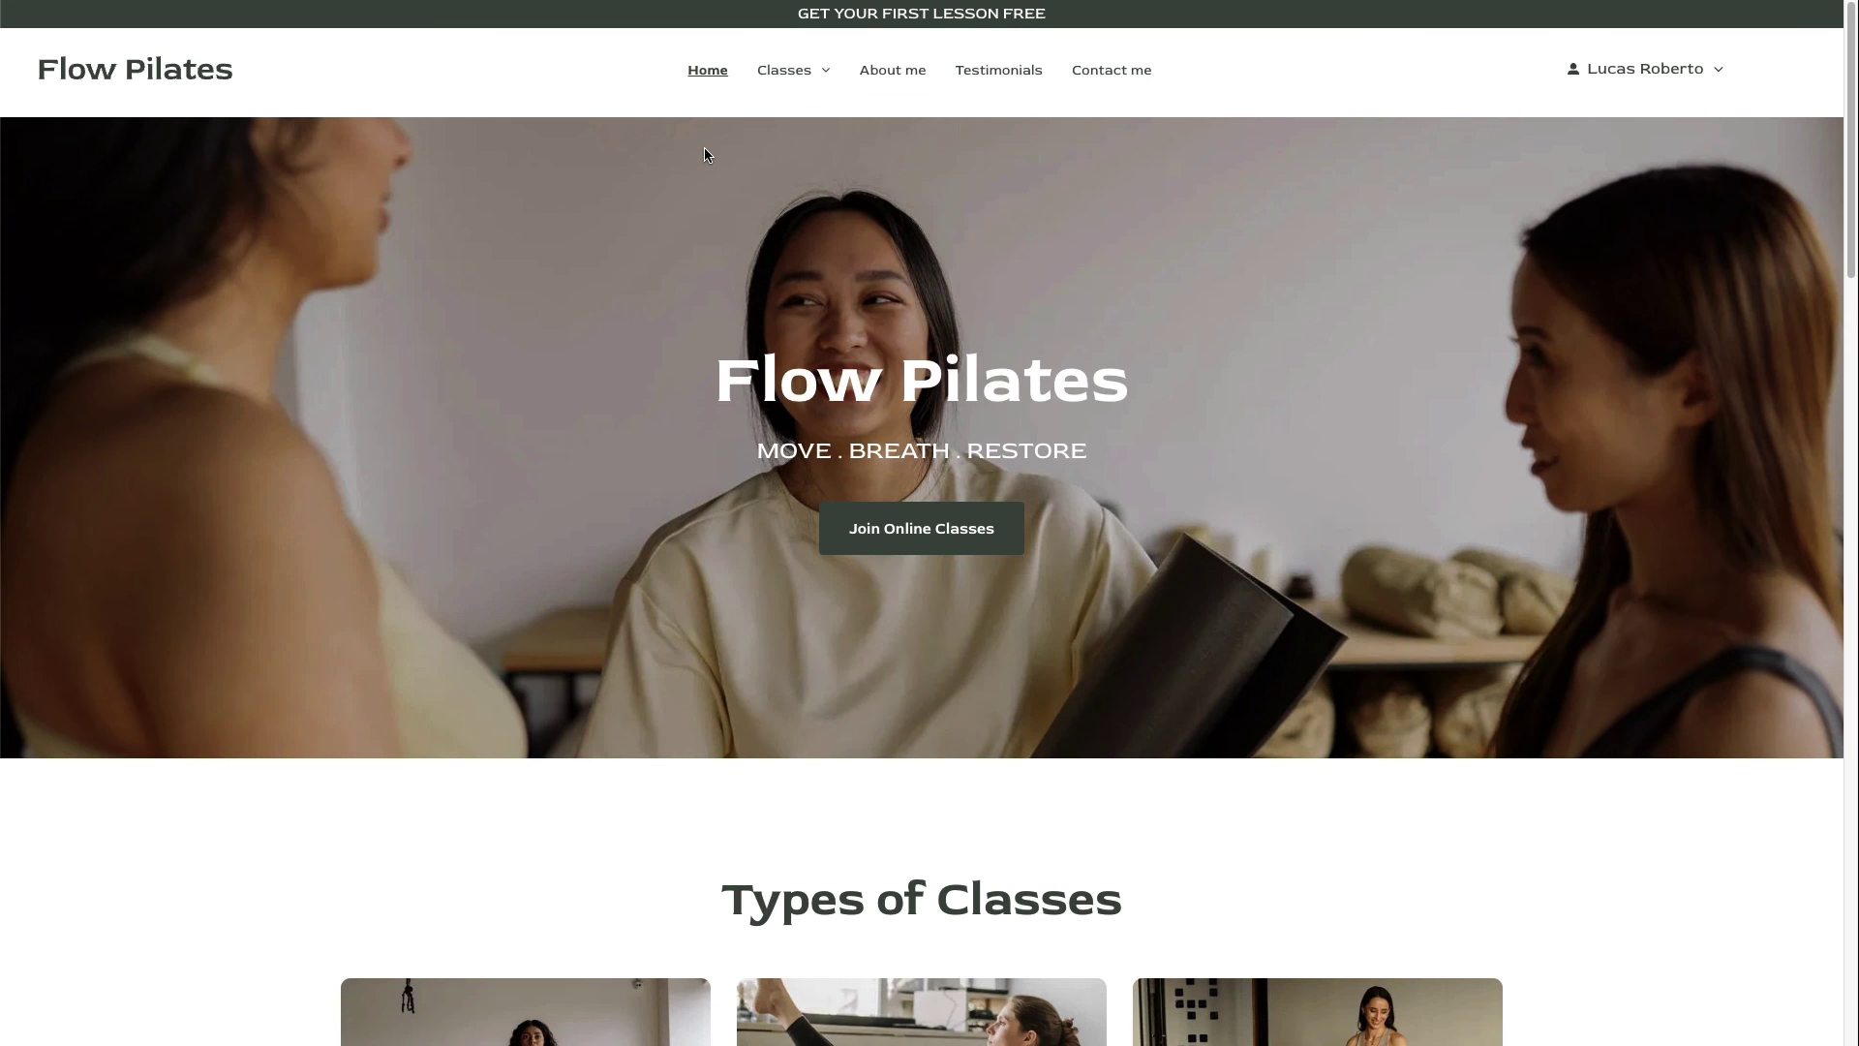
- Test the Beginners Start button: it reaches the $25.00 Basic plan checkout, then return Home
scroll(705, 155, down, 5)
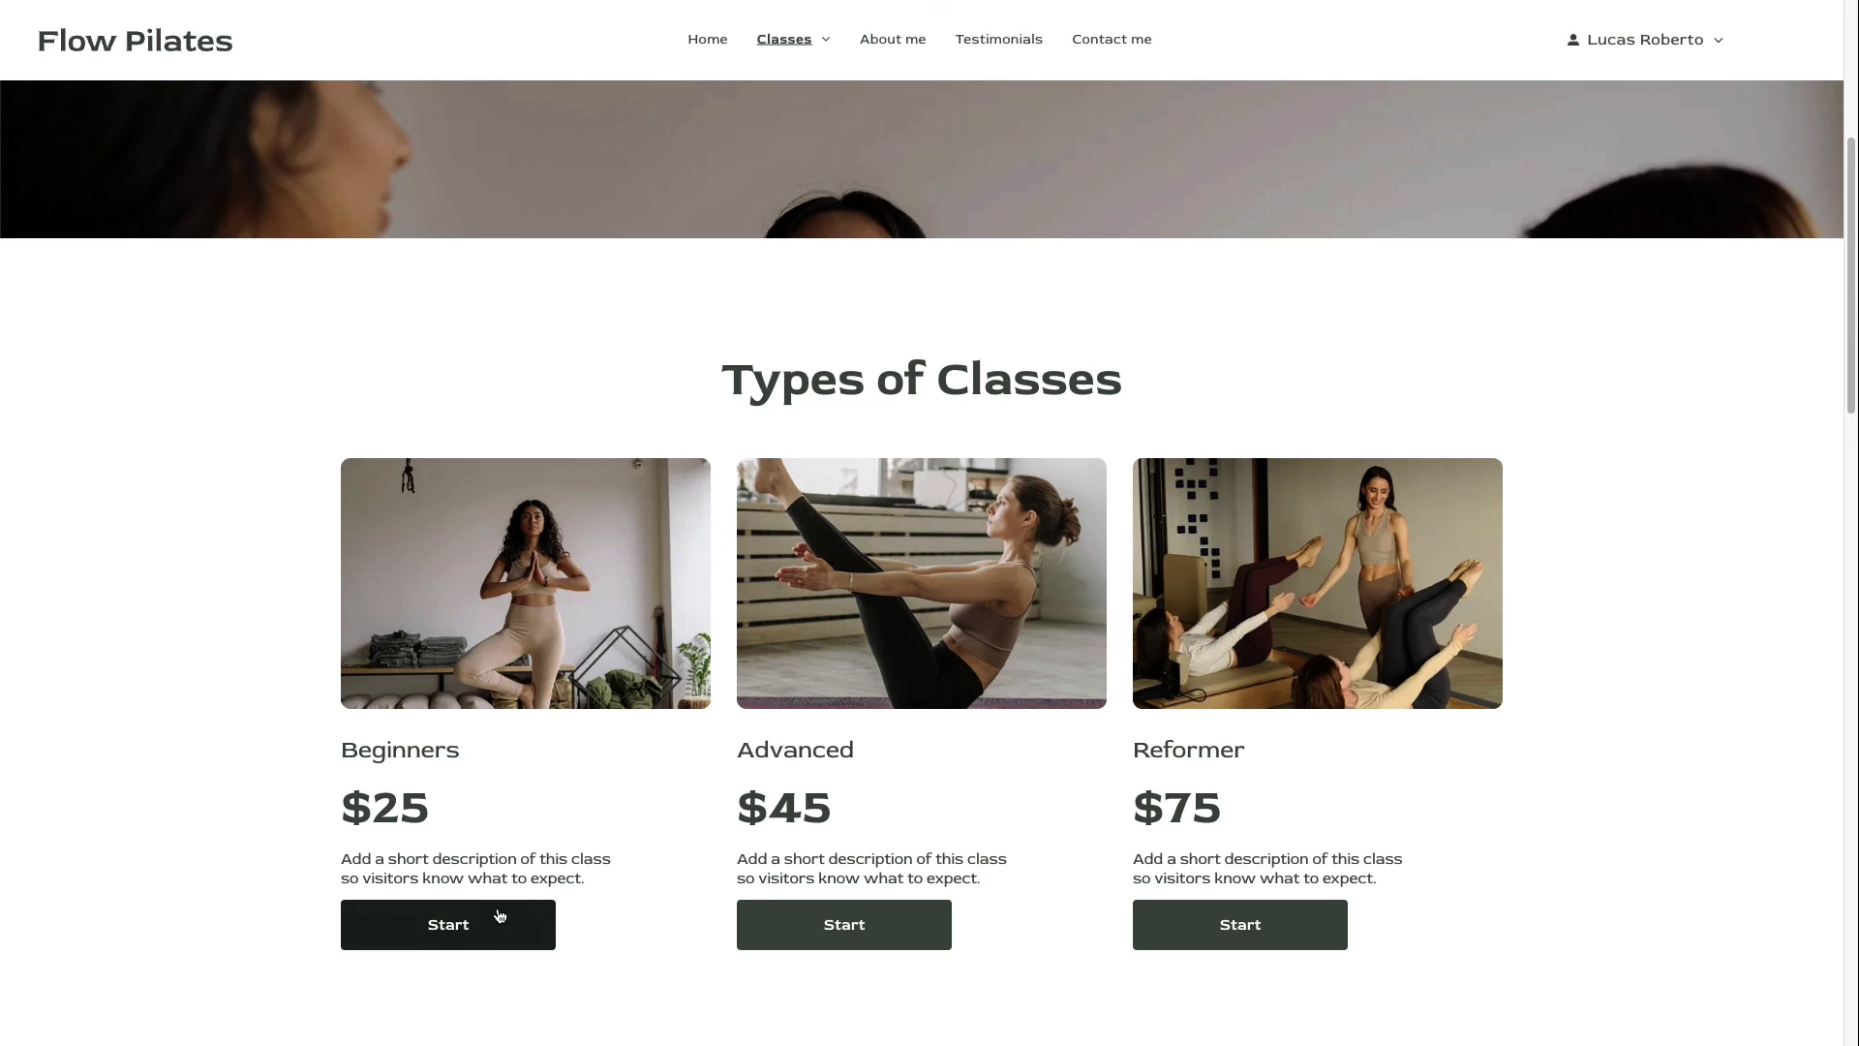
click(498, 916)
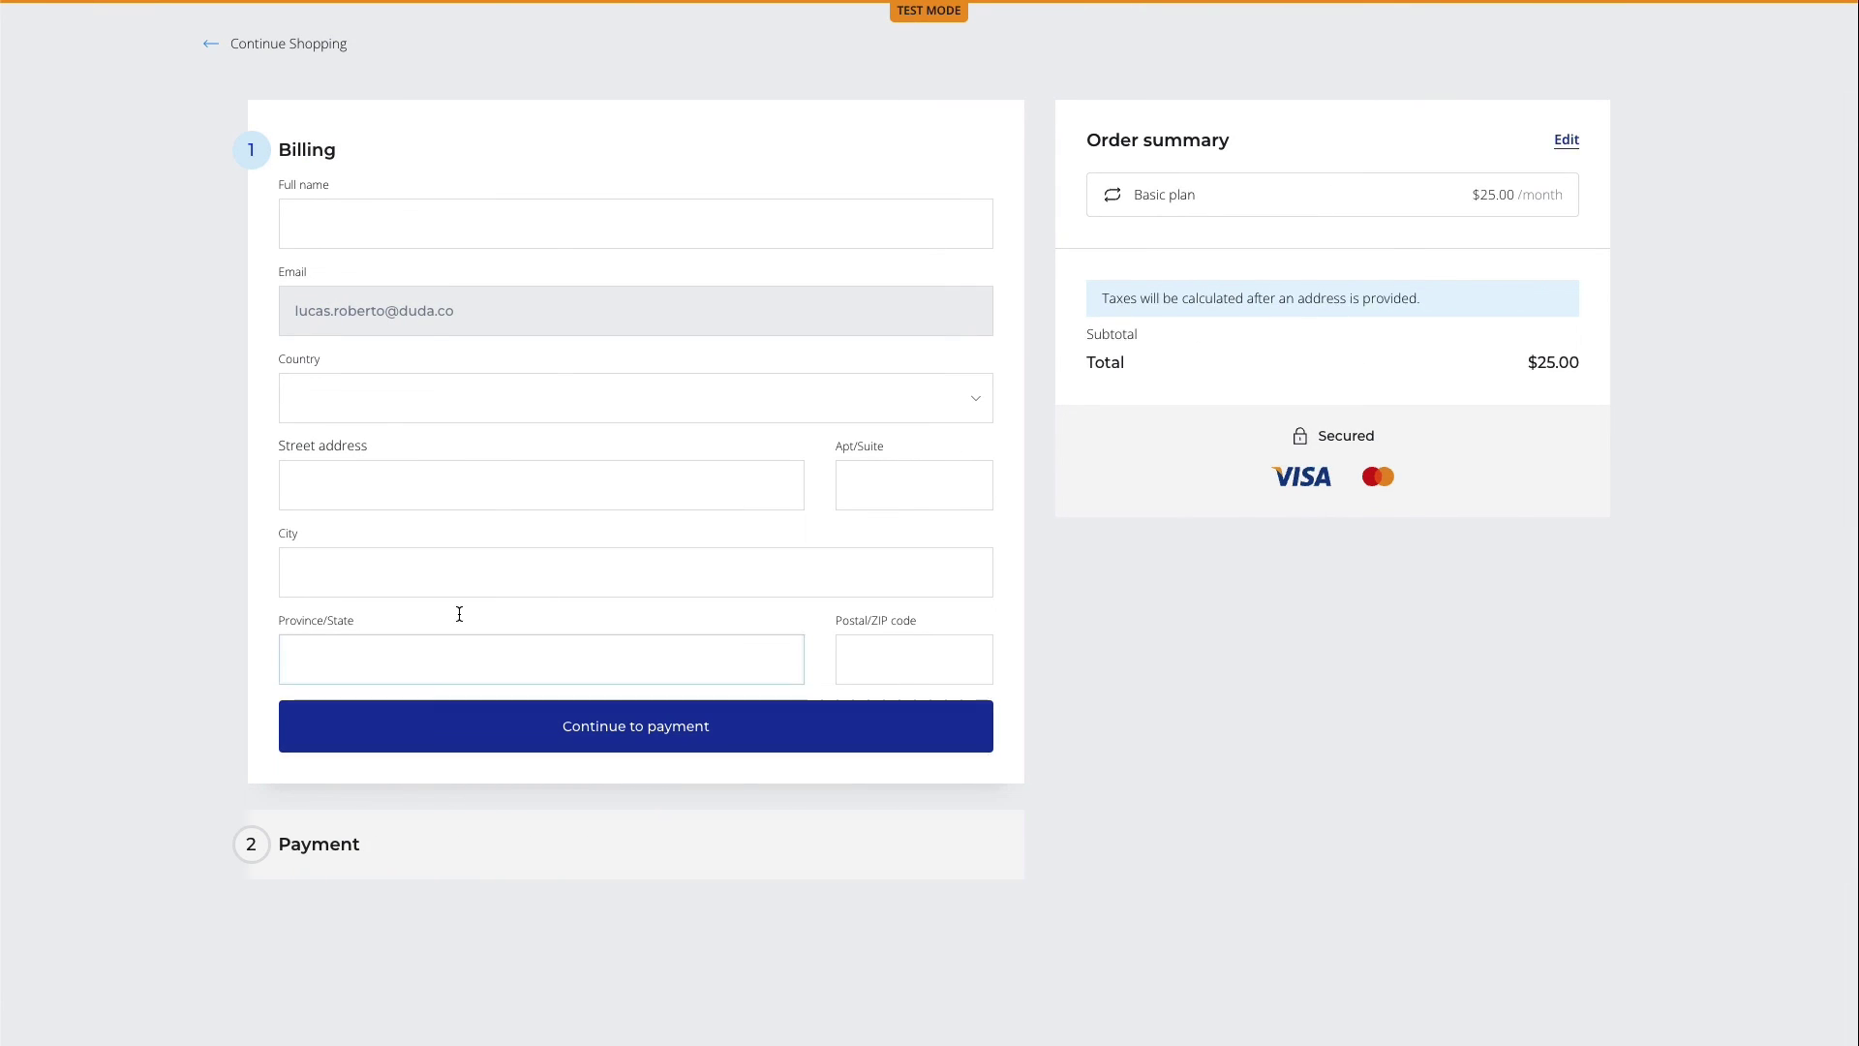
click(219, 56)
scroll(302, 133, up, 5)
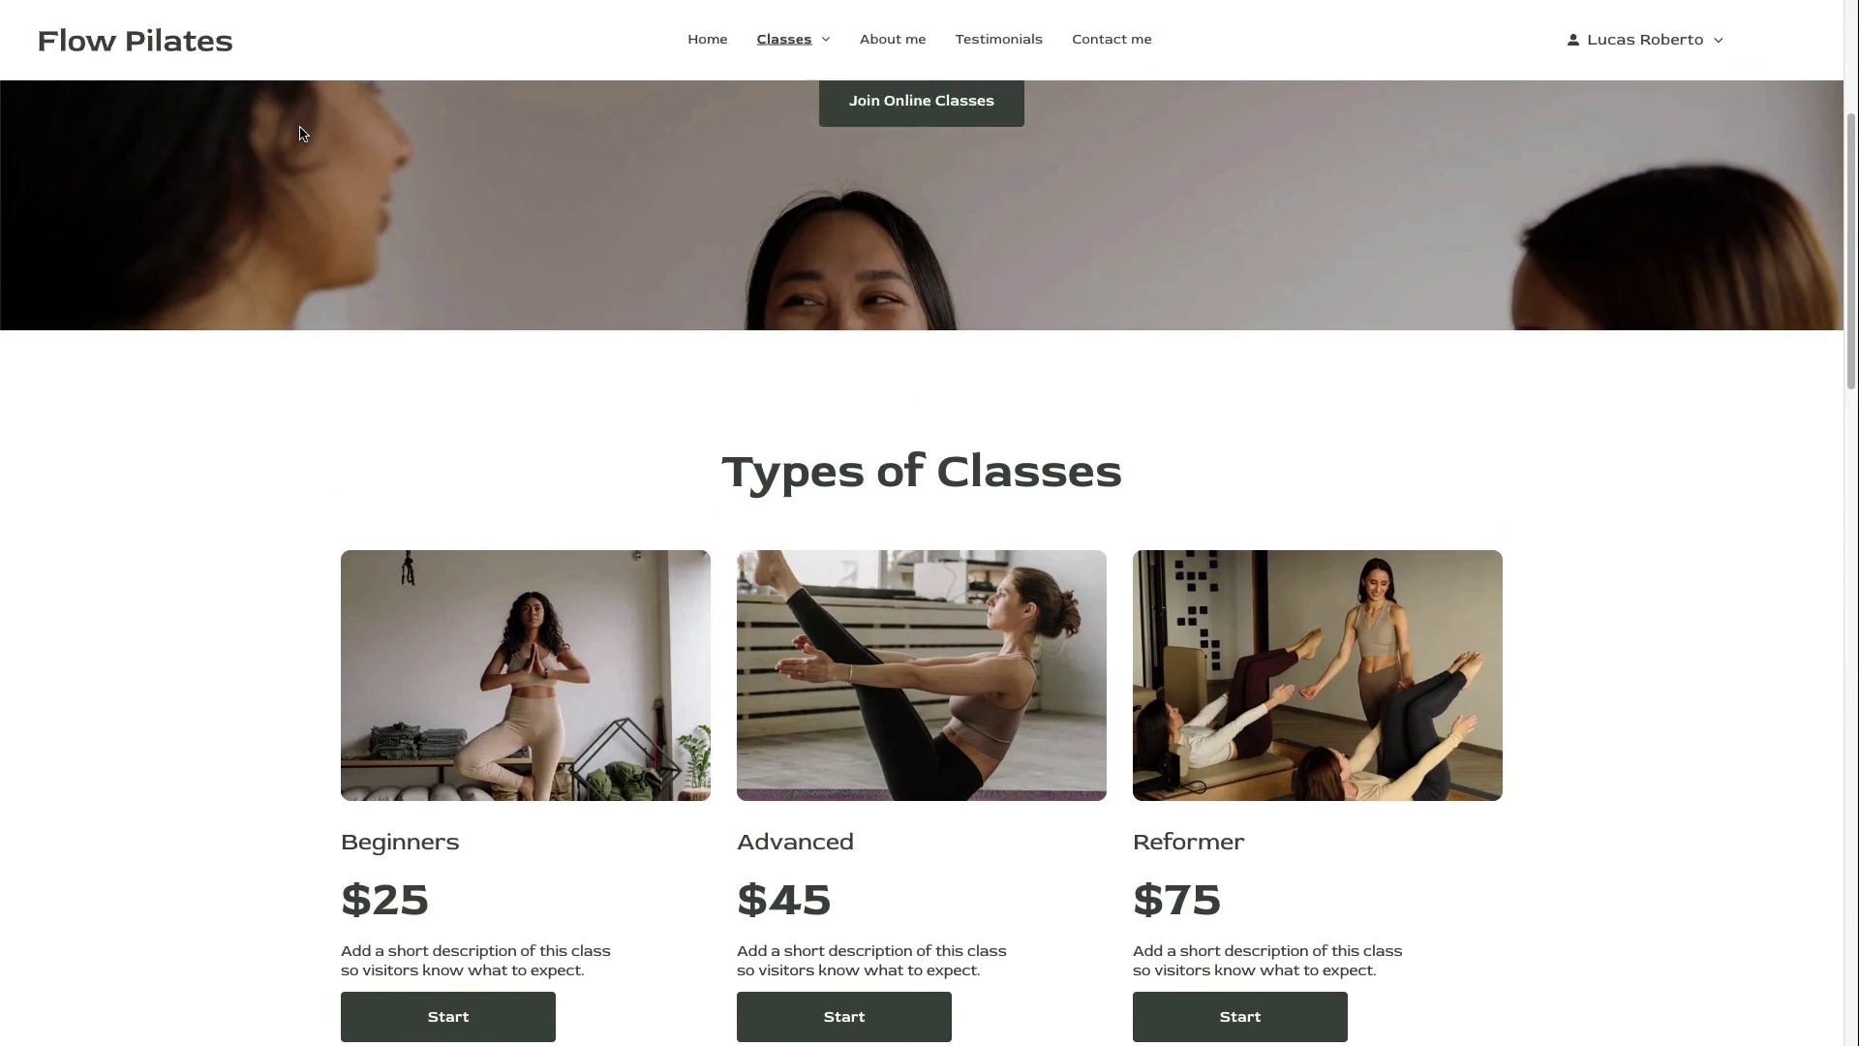